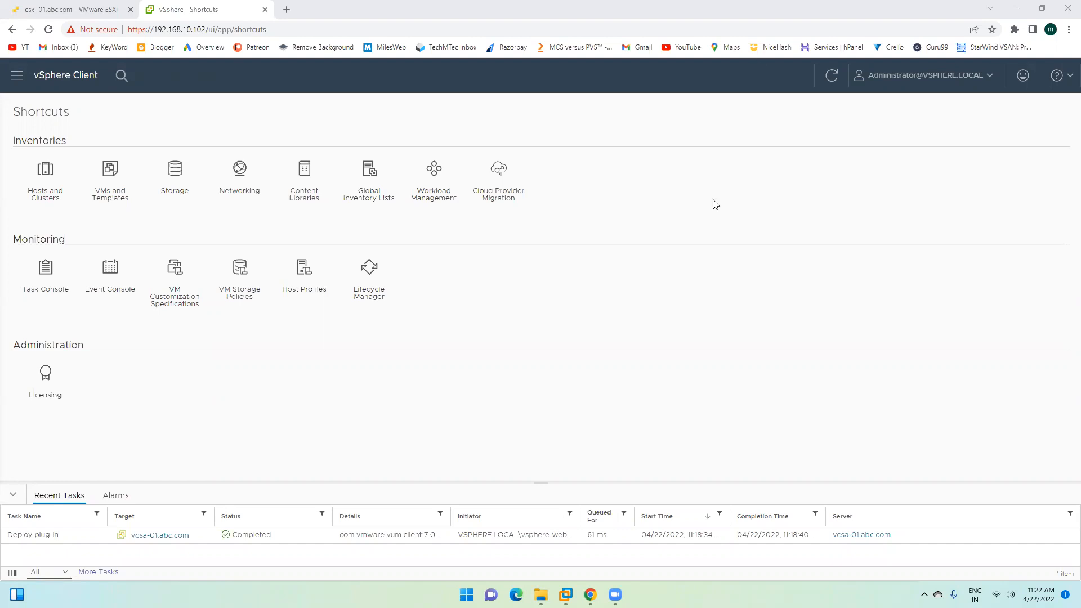
Step: Open Join Active Directory Domain from Administration > Single Sign On > Configuration > Active Directory Domain
click(15, 76)
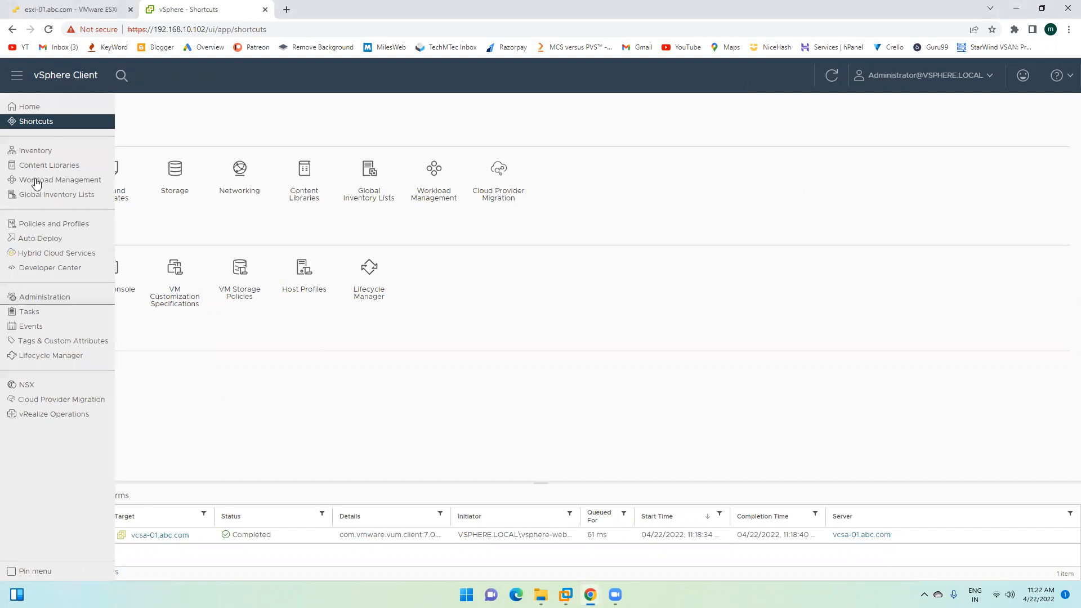
click(616, 186)
click(15, 75)
click(45, 299)
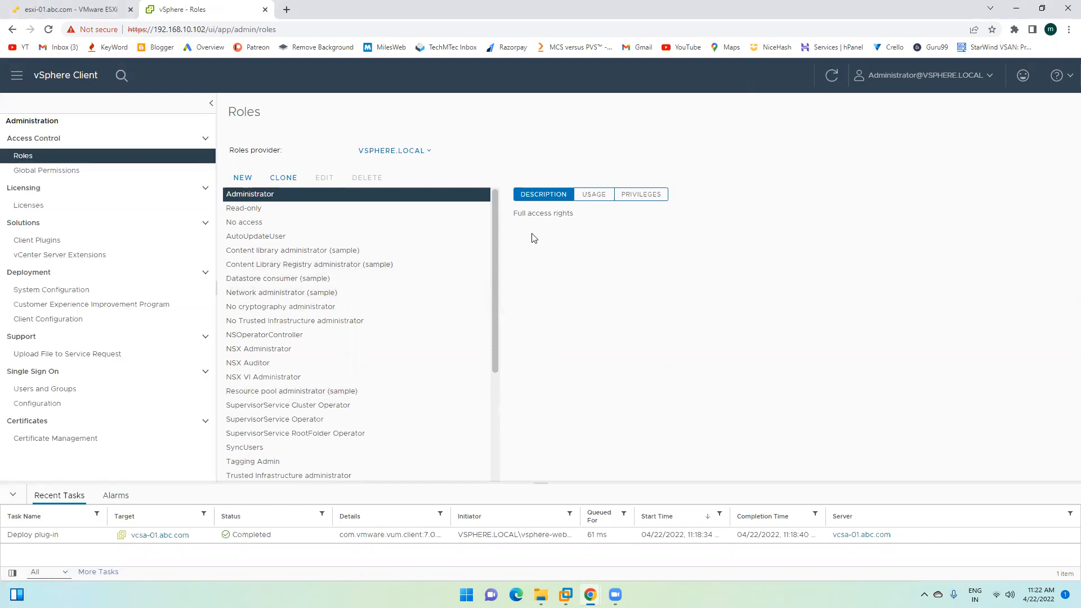
click(51, 409)
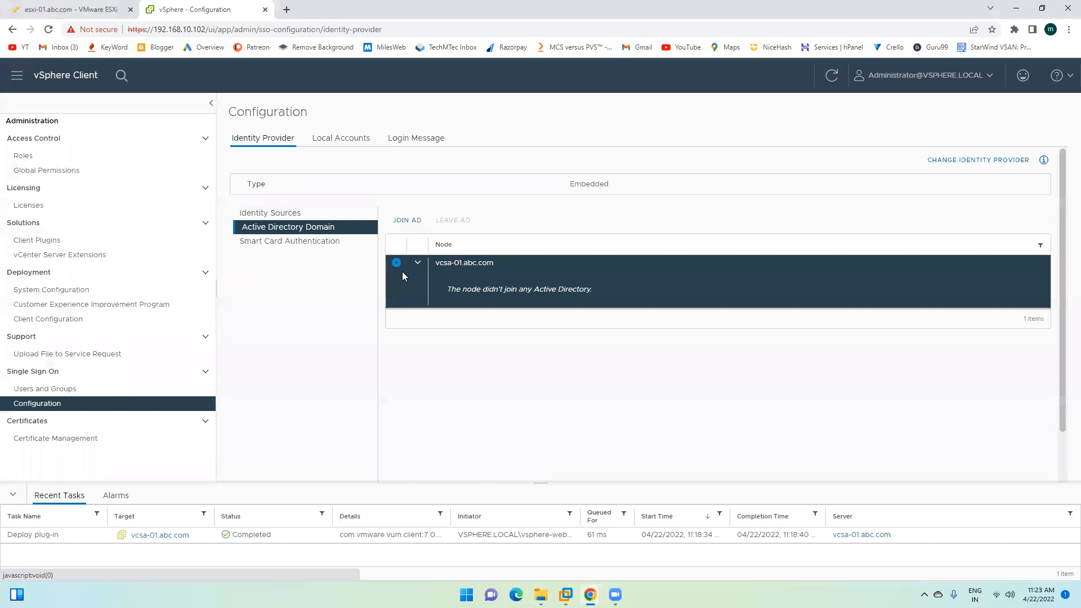
click(409, 220)
Step: Enter abc.com as the domain in the join dialog, then bring the DC virtual machine forward
click(546, 280)
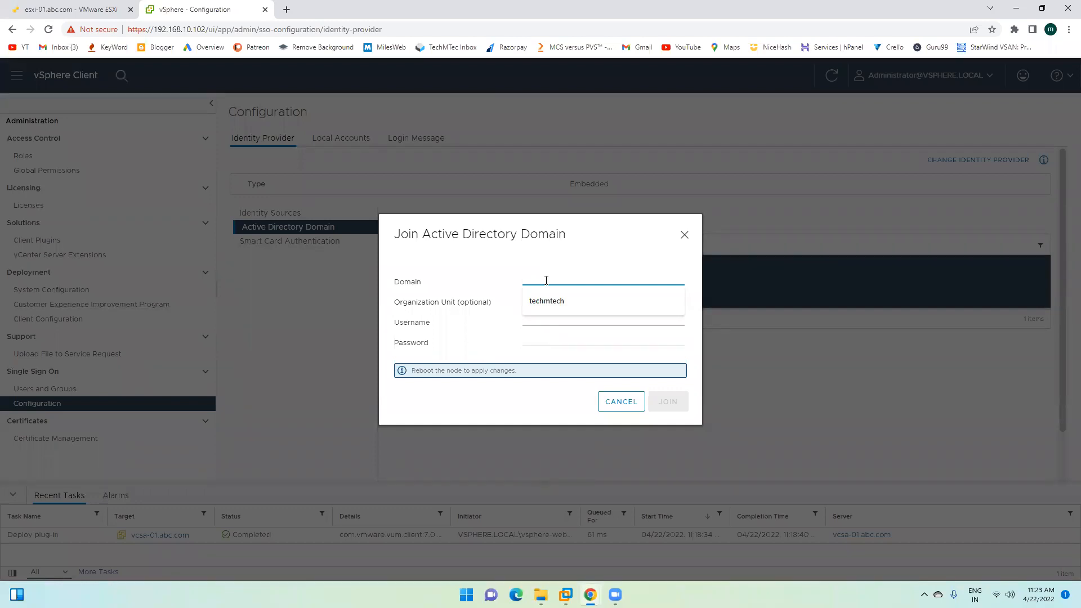
text(abc.co)
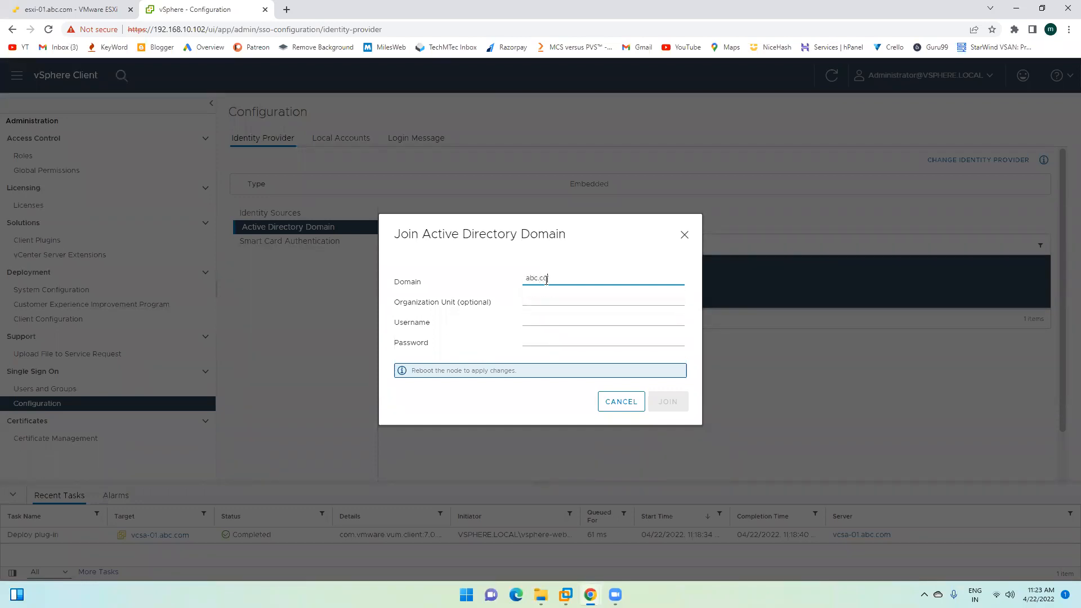
key(Tab)
click(535, 323)
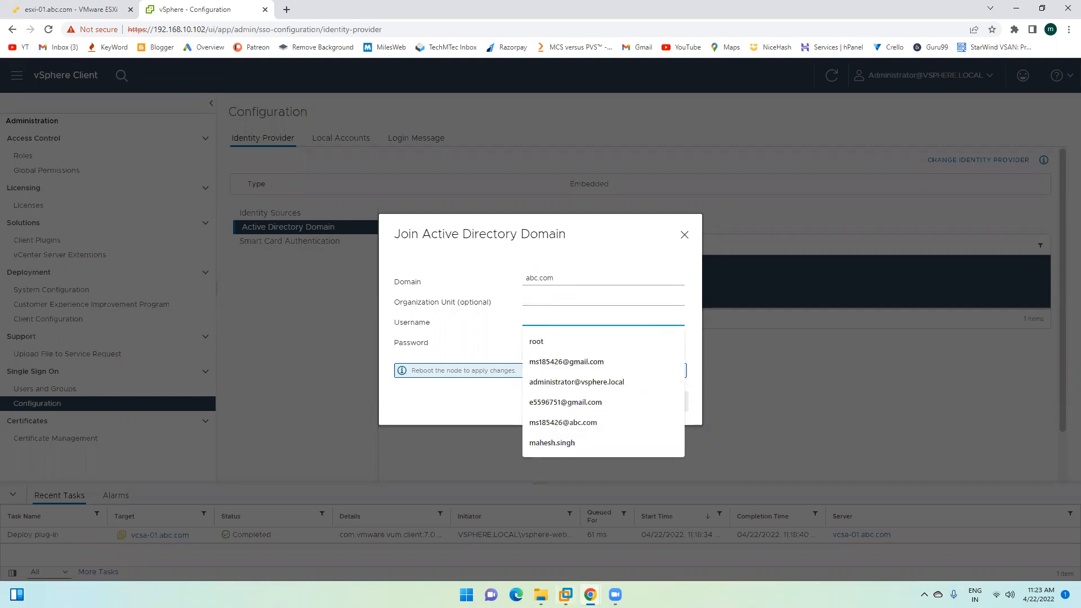
mouse_move(565, 594)
click(493, 506)
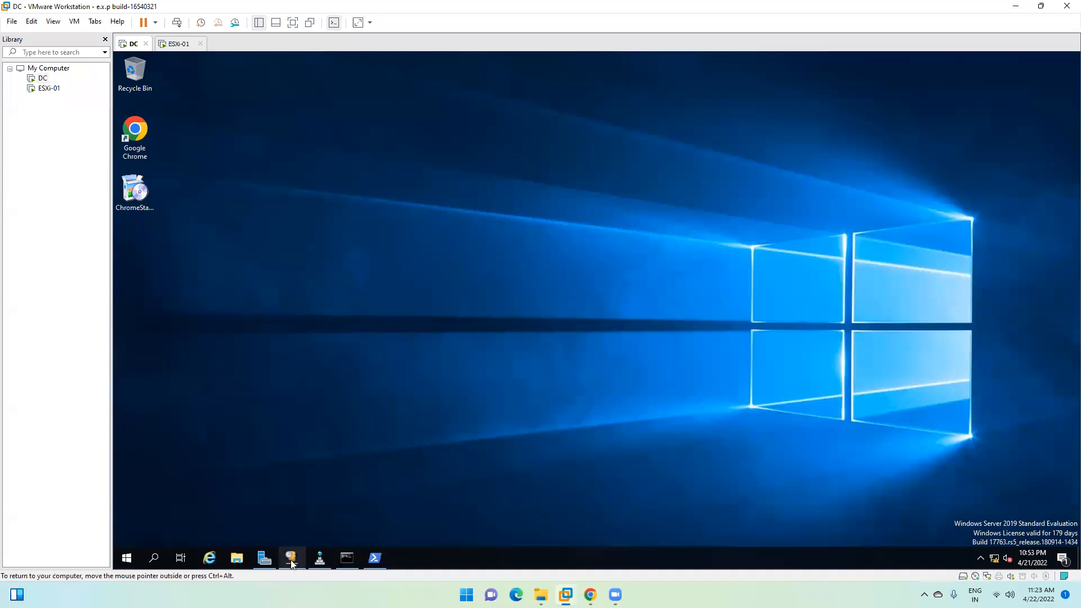
Step: In Active Directory Users and Computers on the DC, check that ESXI-01 is in abc.com's Computers container
click(264, 557)
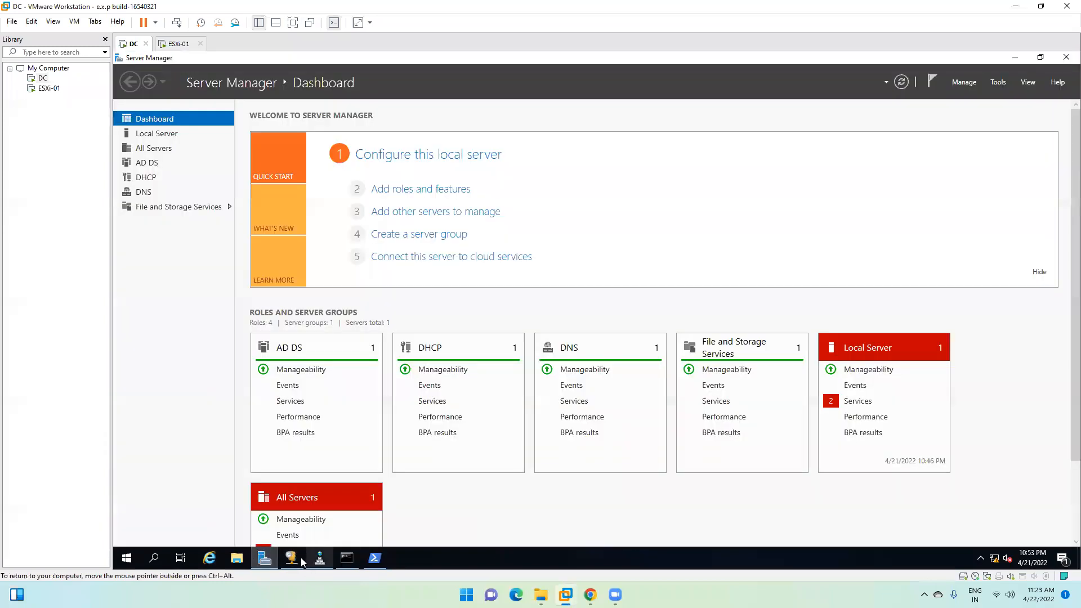
click(998, 82)
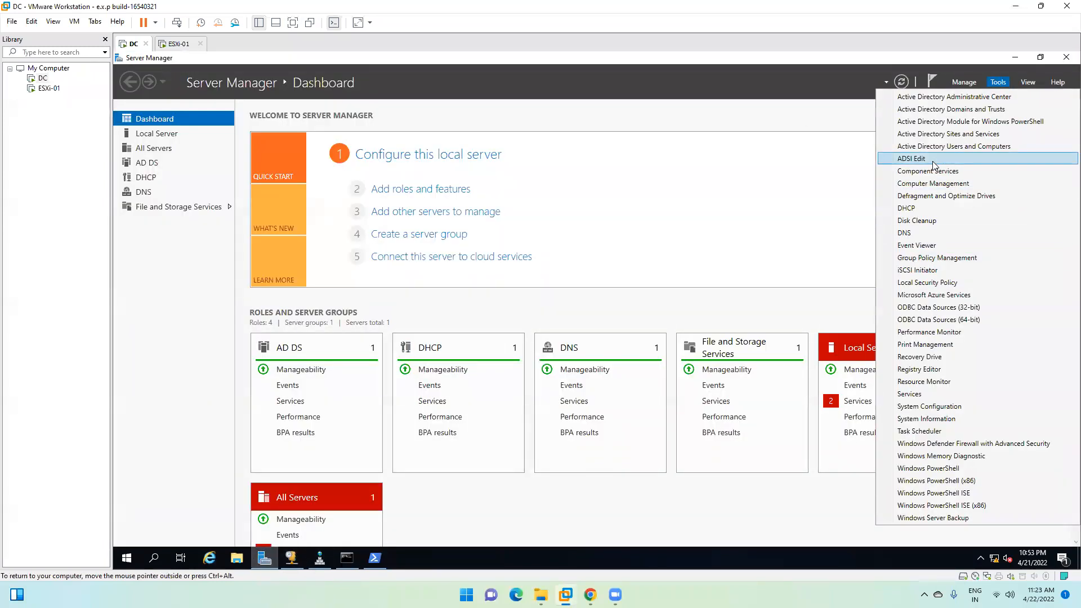
click(951, 146)
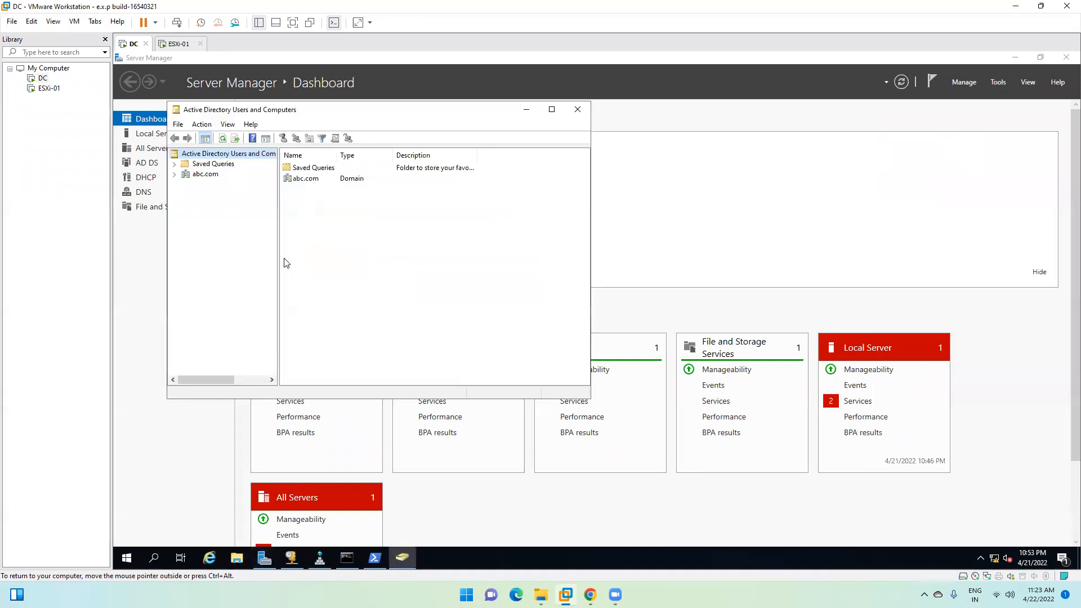
click(551, 110)
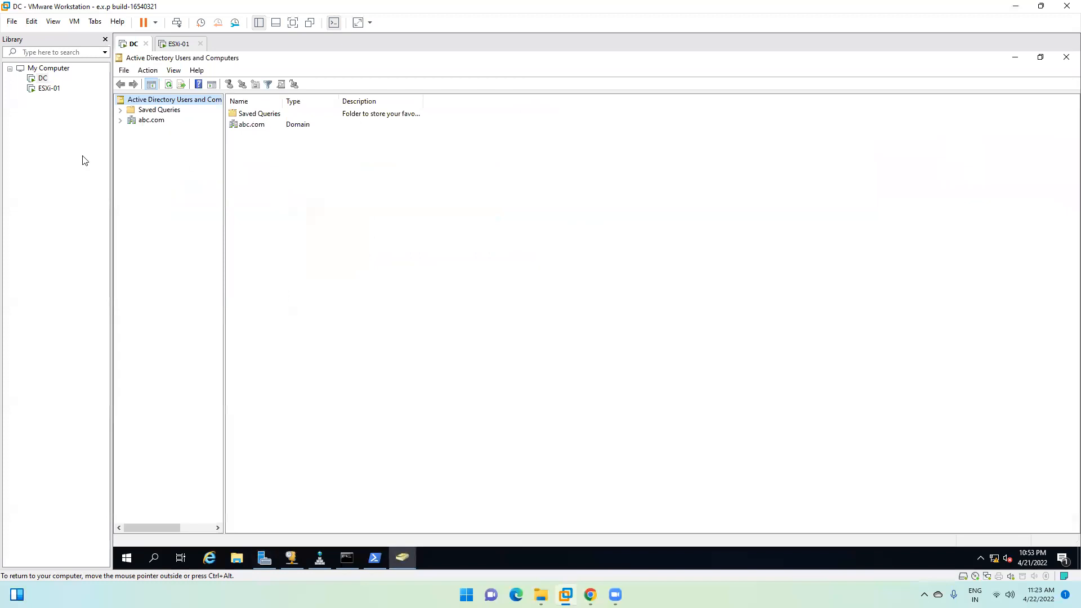
double_click(147, 120)
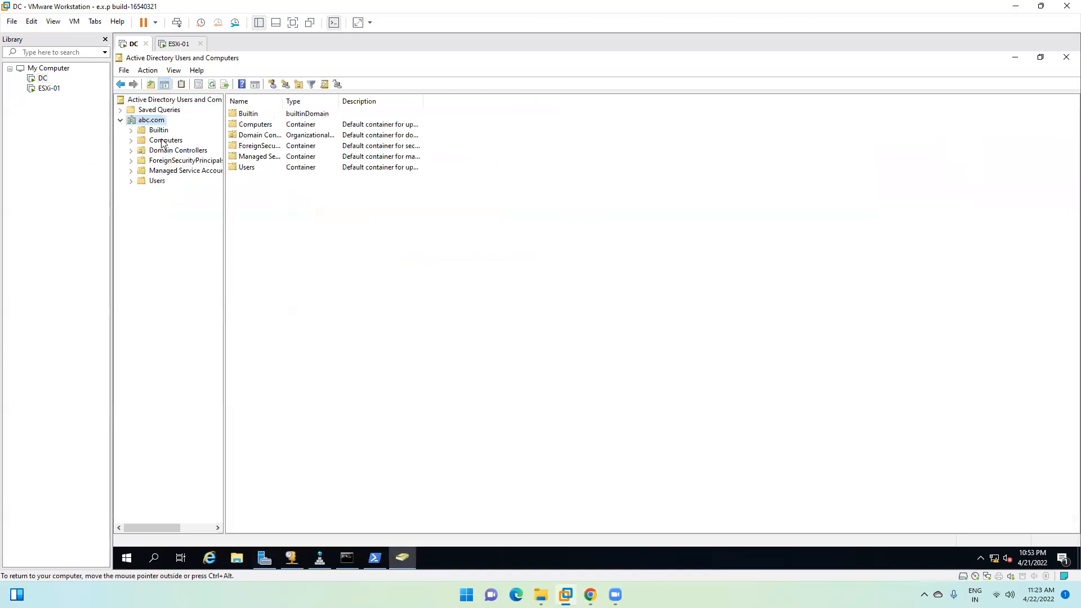
click(163, 141)
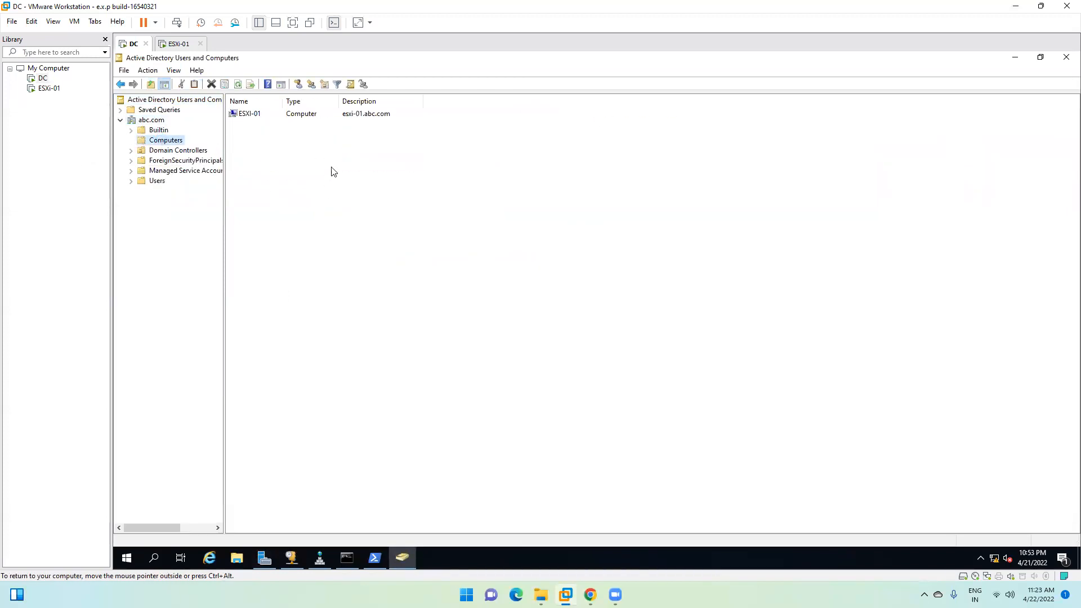
click(308, 175)
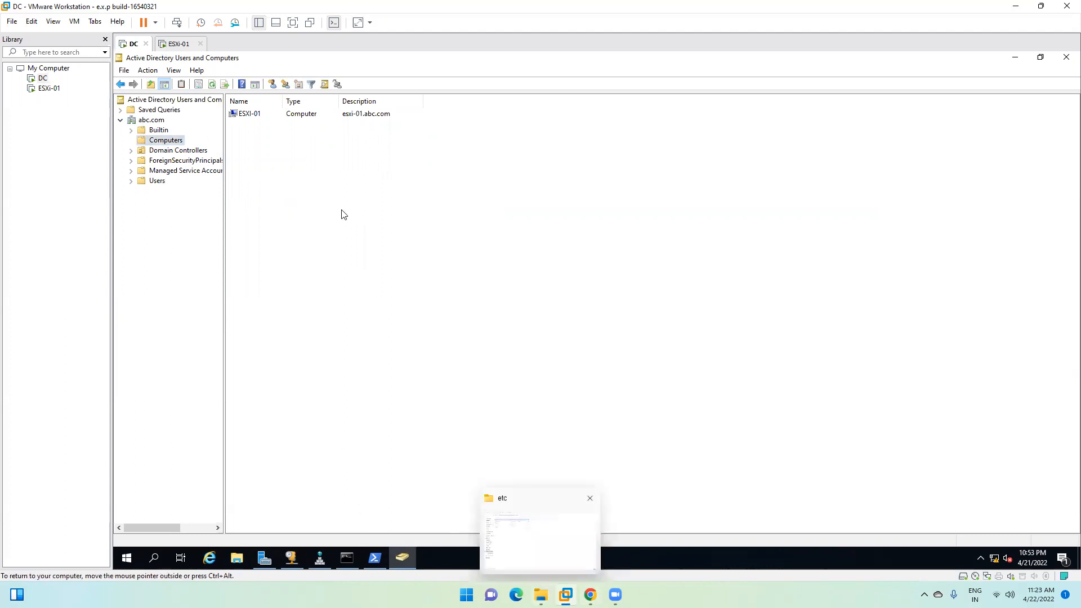
click(249, 114)
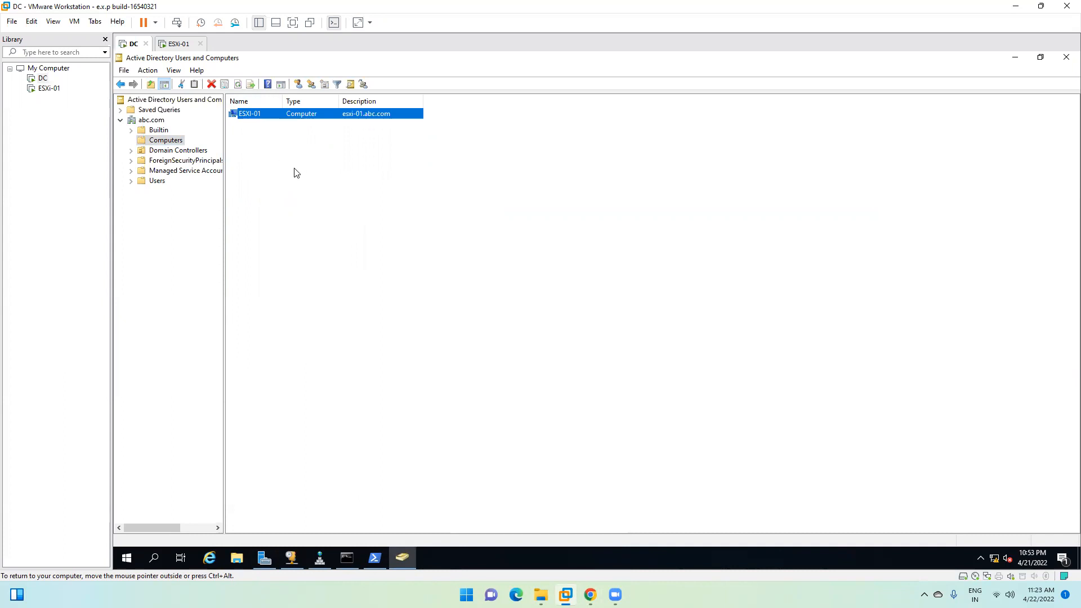
click(314, 208)
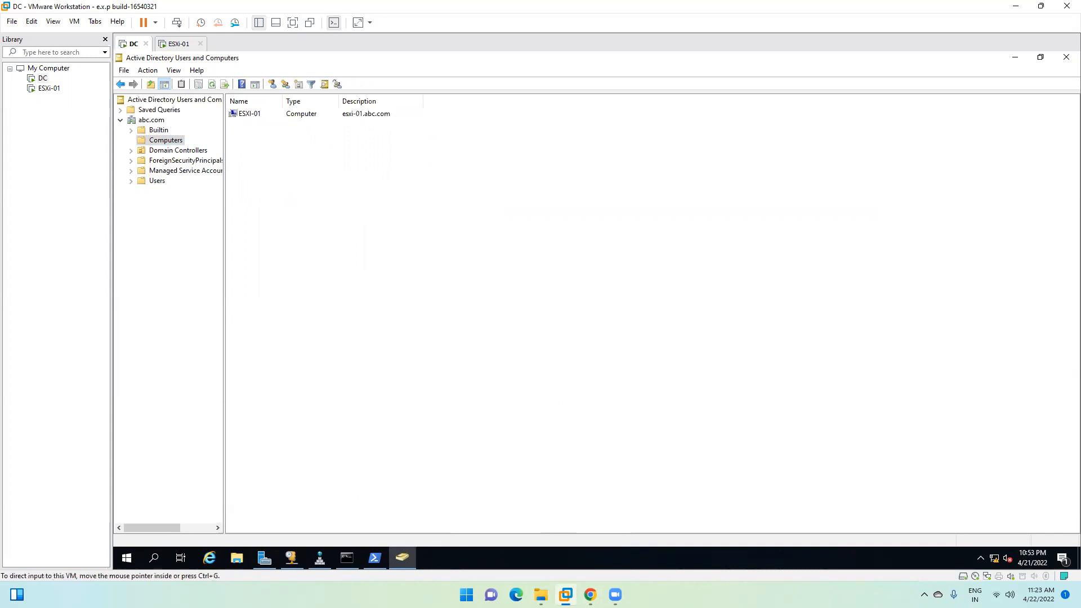
Step: Enter the domain admin username and password, join vcsa-01.abc.com to abc.com, and confirm the success banner
mouse_move(589, 595)
click(653, 524)
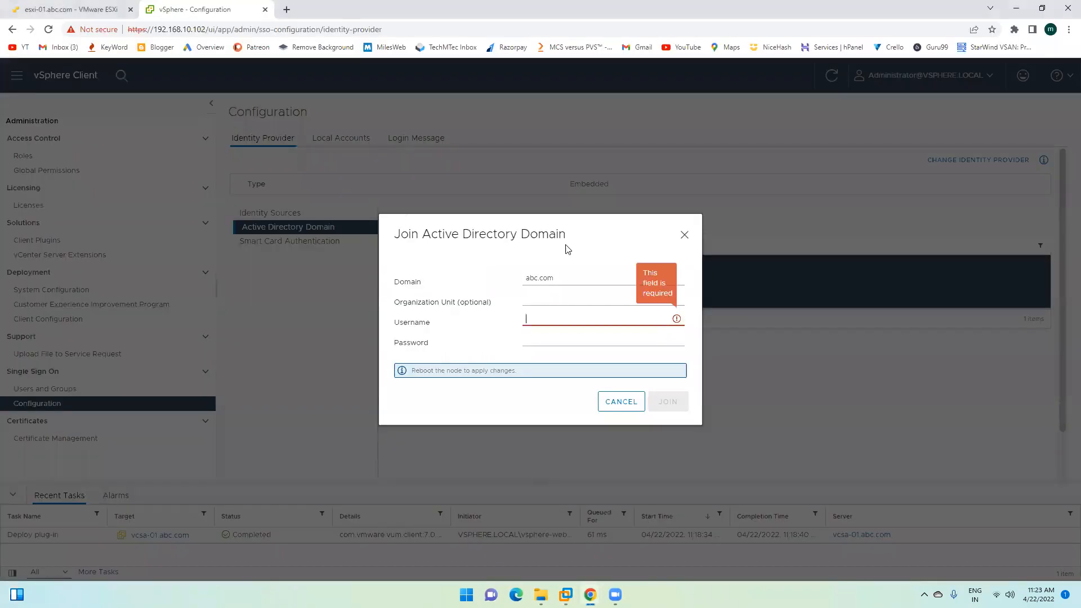
click(559, 319)
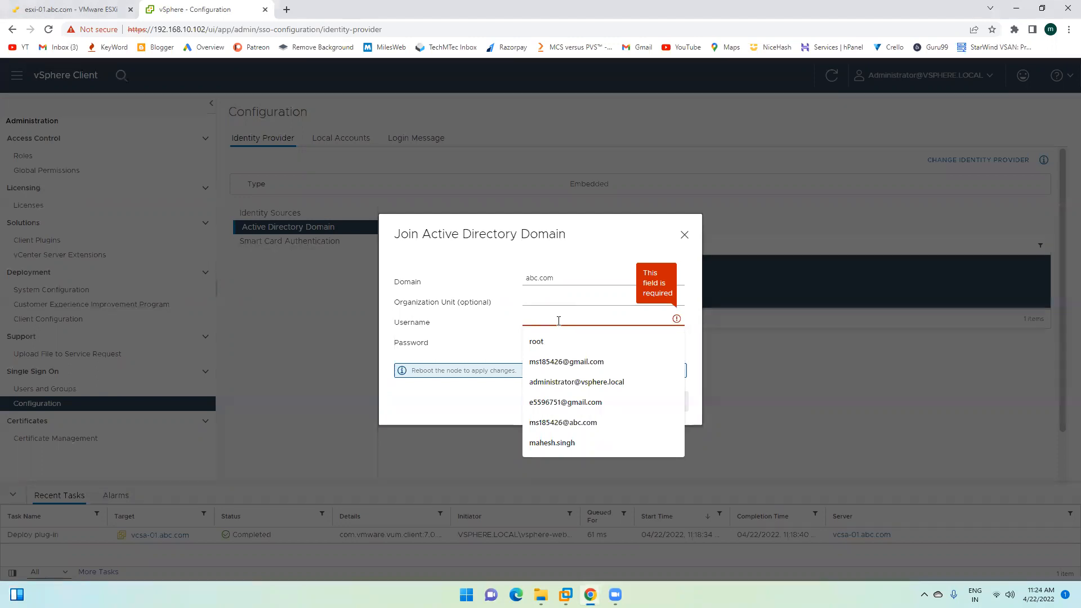
text(ms185426)
key(Tab)
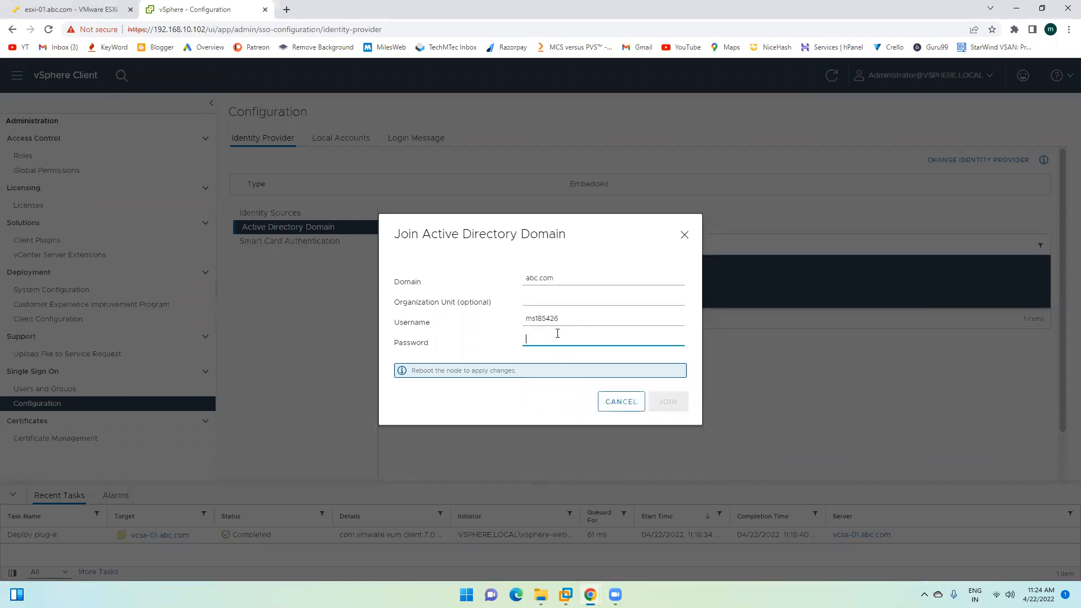
text(P)
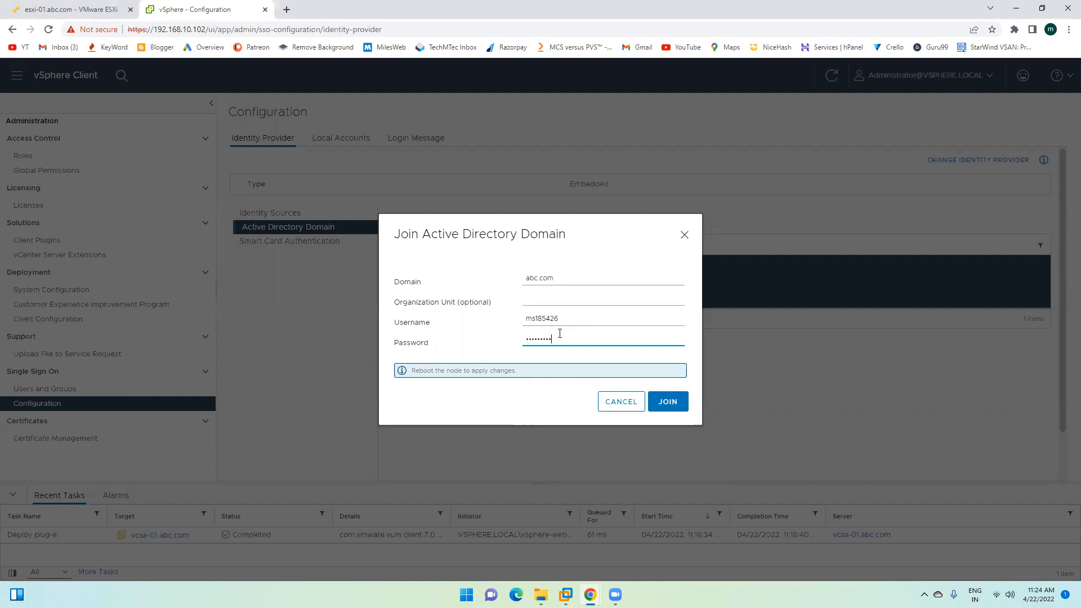
click(668, 401)
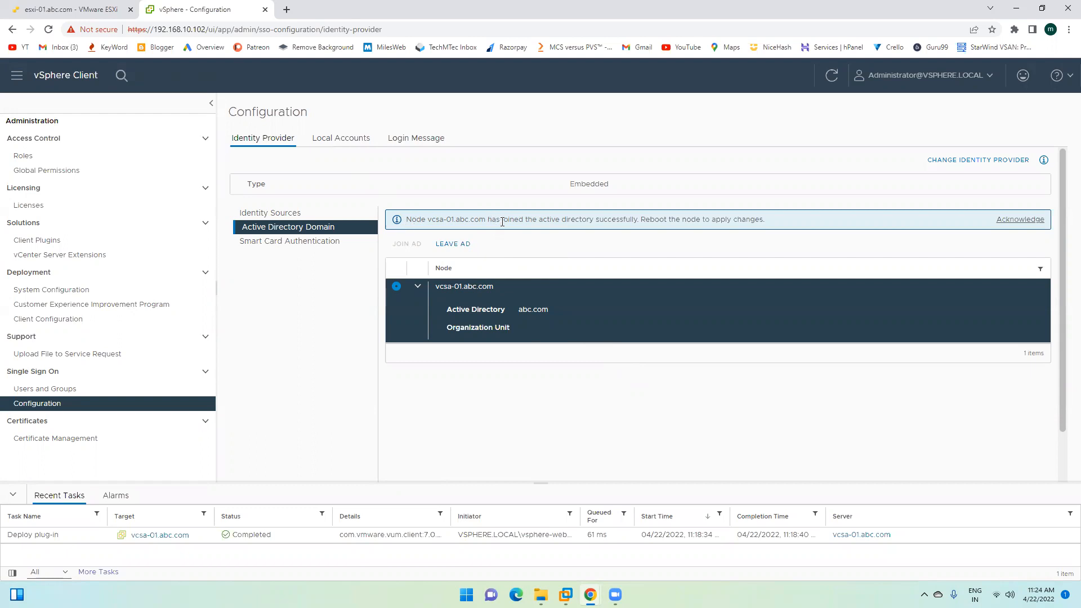
drag(496, 219, 774, 221)
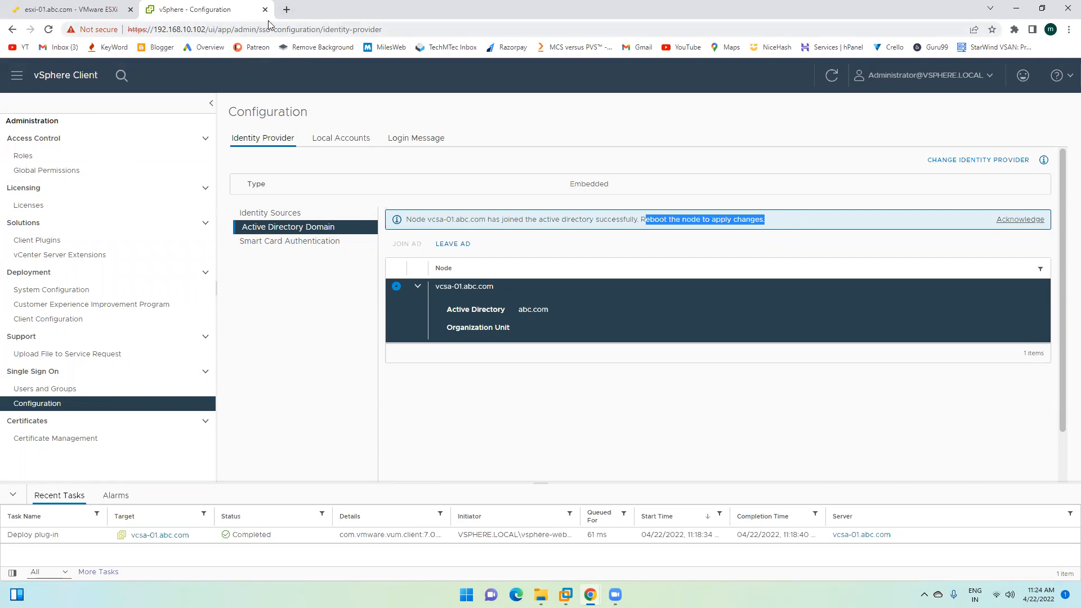
Step: Replace the page path in the address with the appliance port, ending up at 192.168.10.102/5840
drag(209, 30, 383, 29)
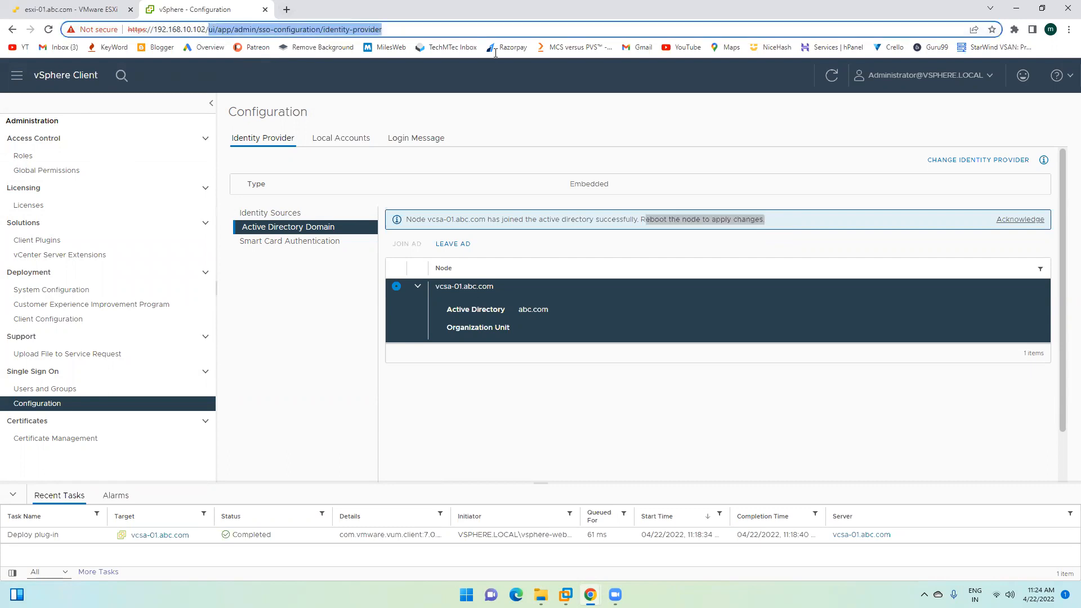
key(BackSpace)
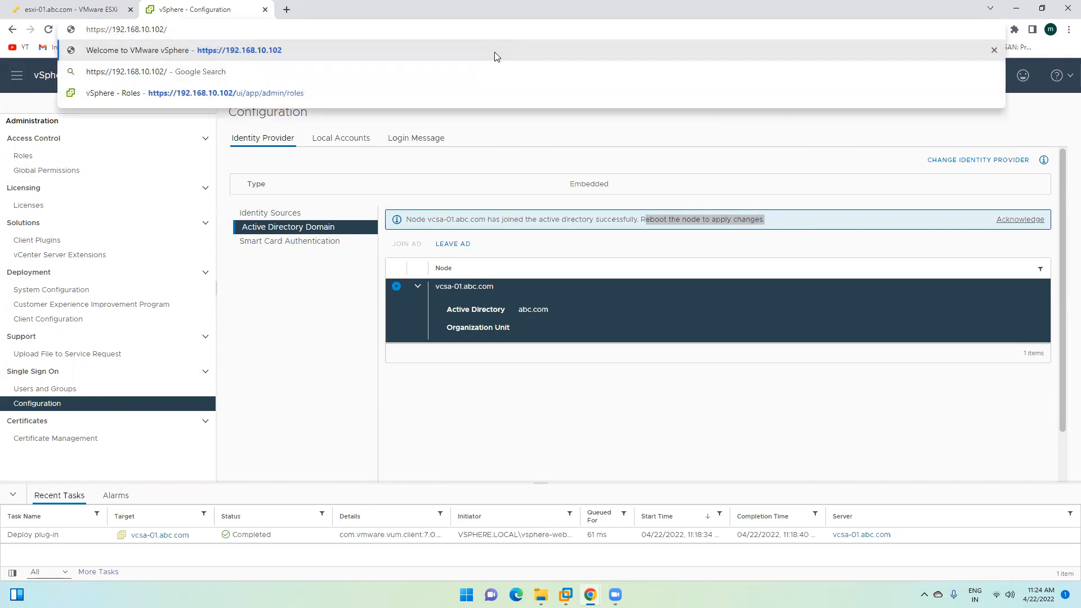
text(540)
key(BackSpace)
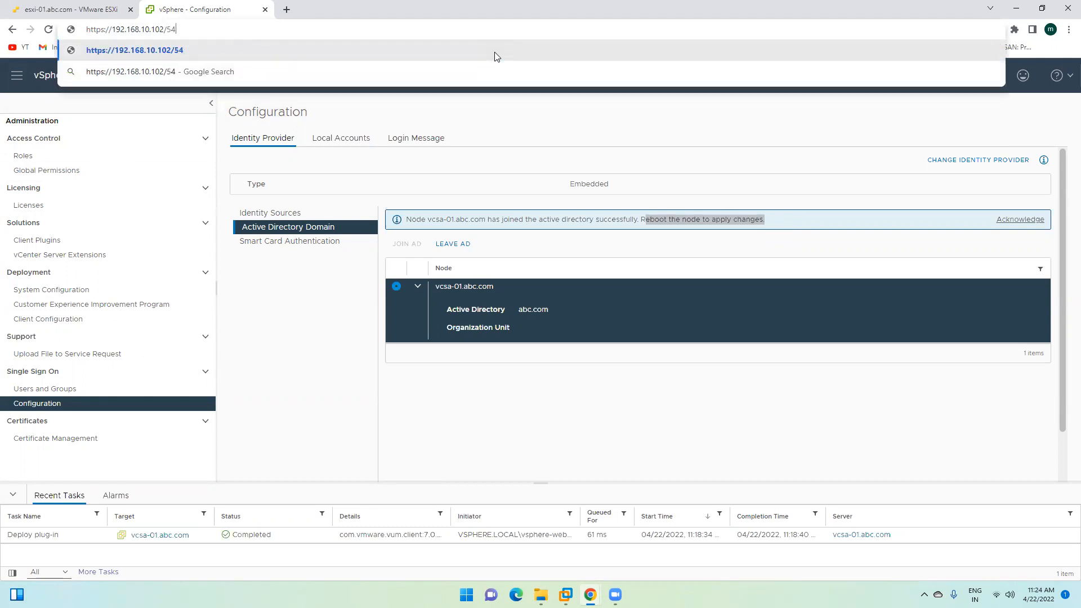
text(80)
key(Return)
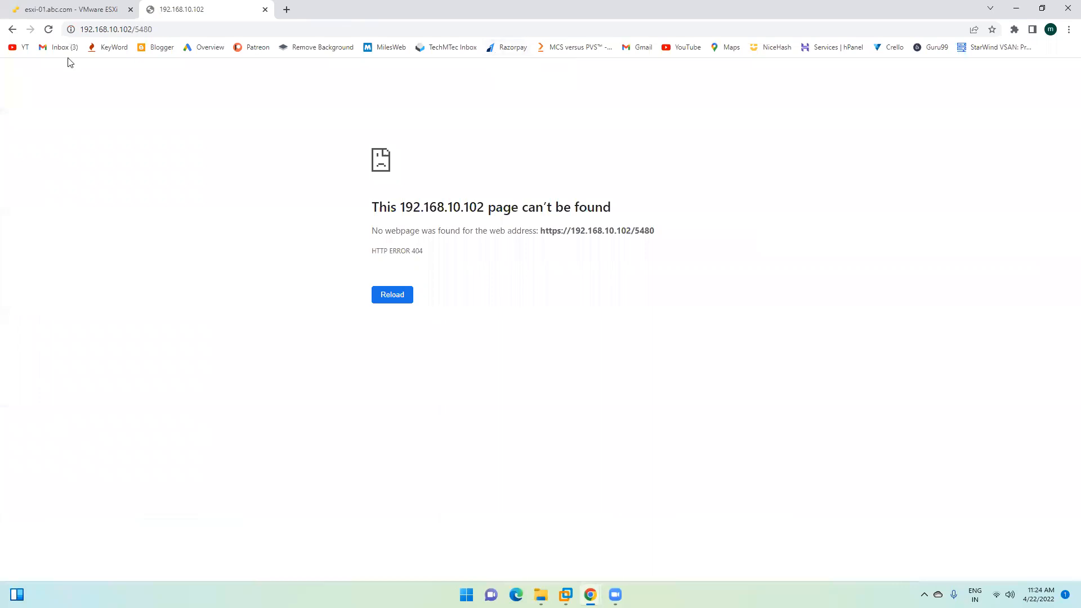
click(178, 31)
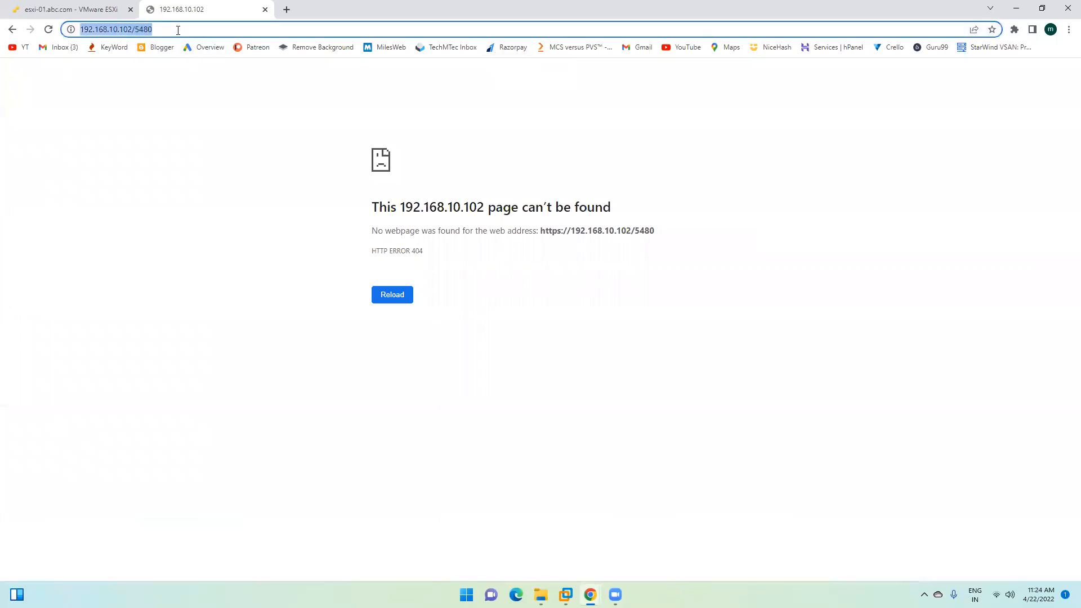
click(178, 31)
key(BackSpace)
key(BackSpace)
key(BackSpace)
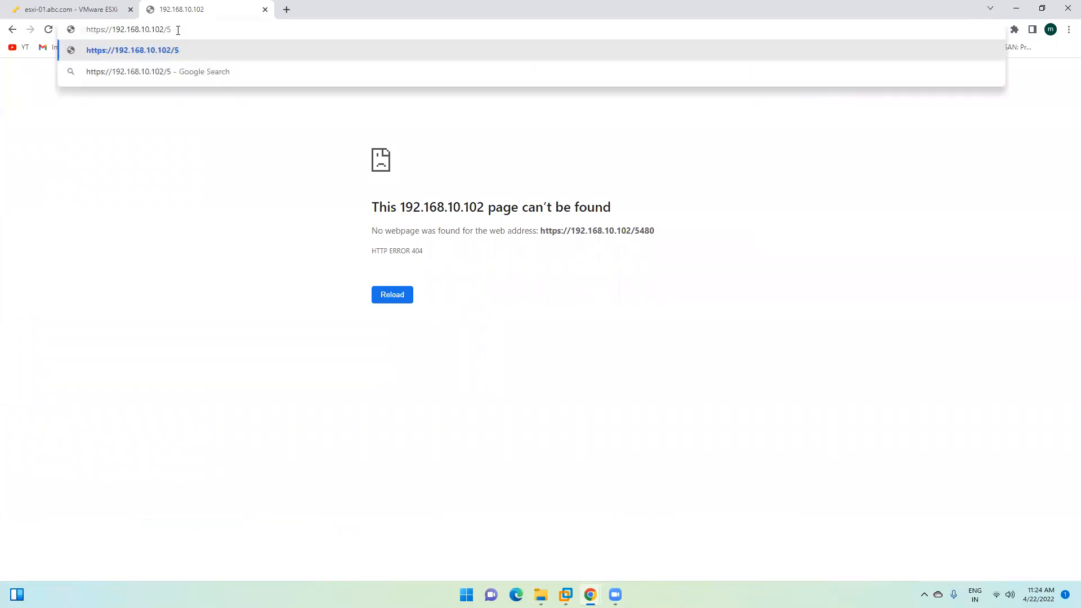
text(840)
key(Return)
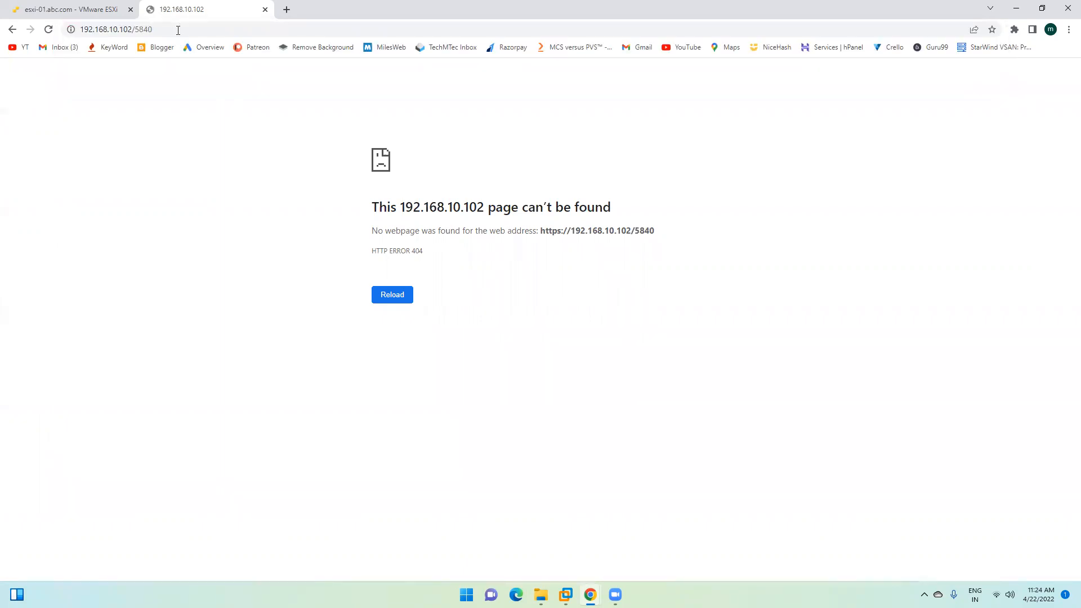
click(178, 30)
click(87, 8)
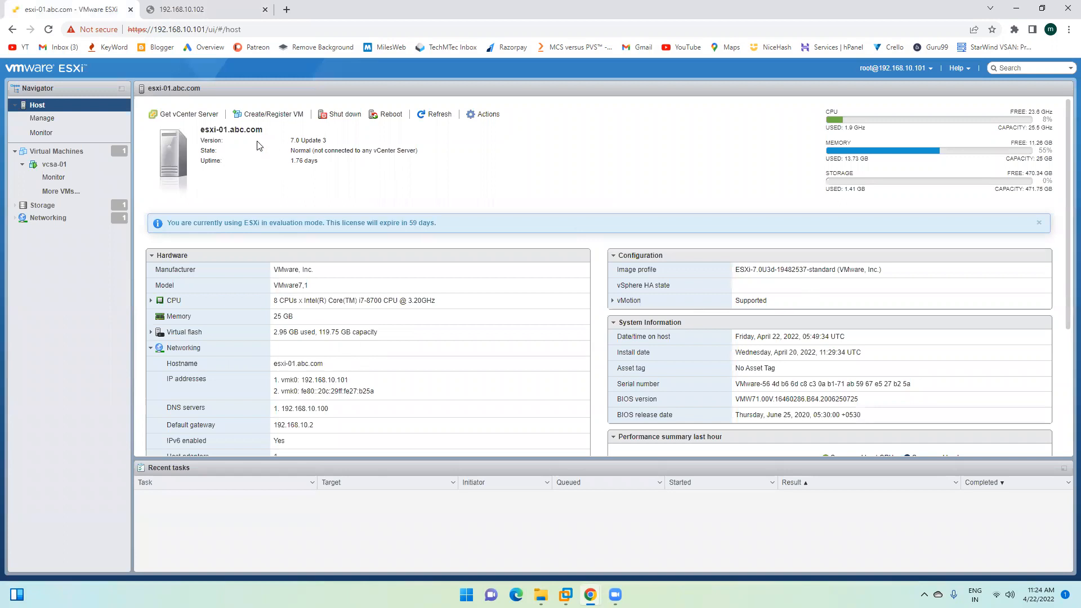
click(208, 6)
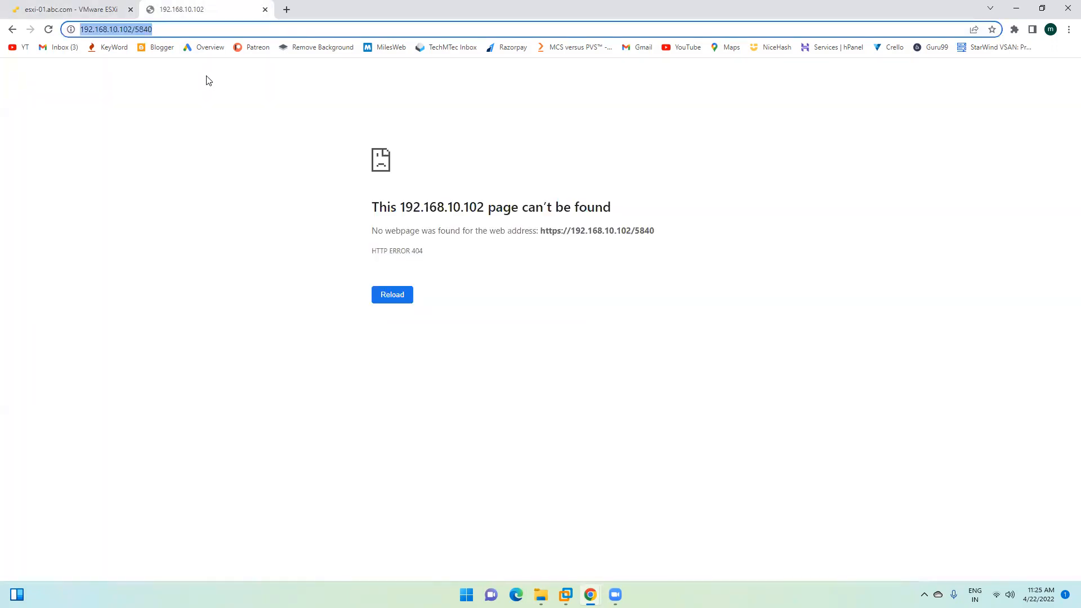
Step: Correct the address to 192.168.10.102:5480 and load the vCenter Server Management login
click(170, 32)
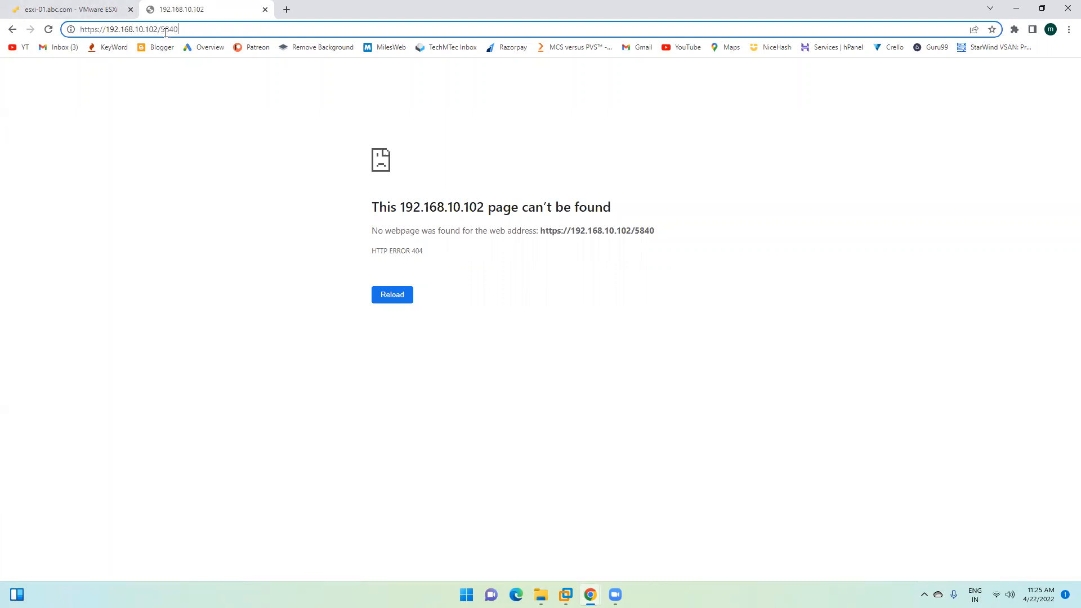
key(Left)
key(Left)
key(Left)
key(Left)
key(BackSpace)
text(:)
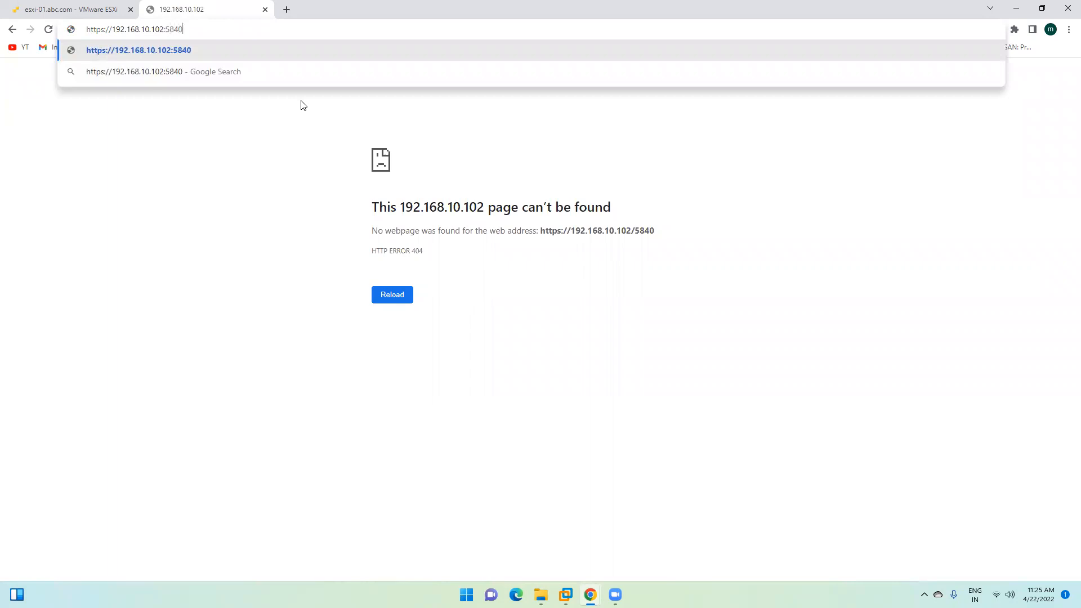
key(Return)
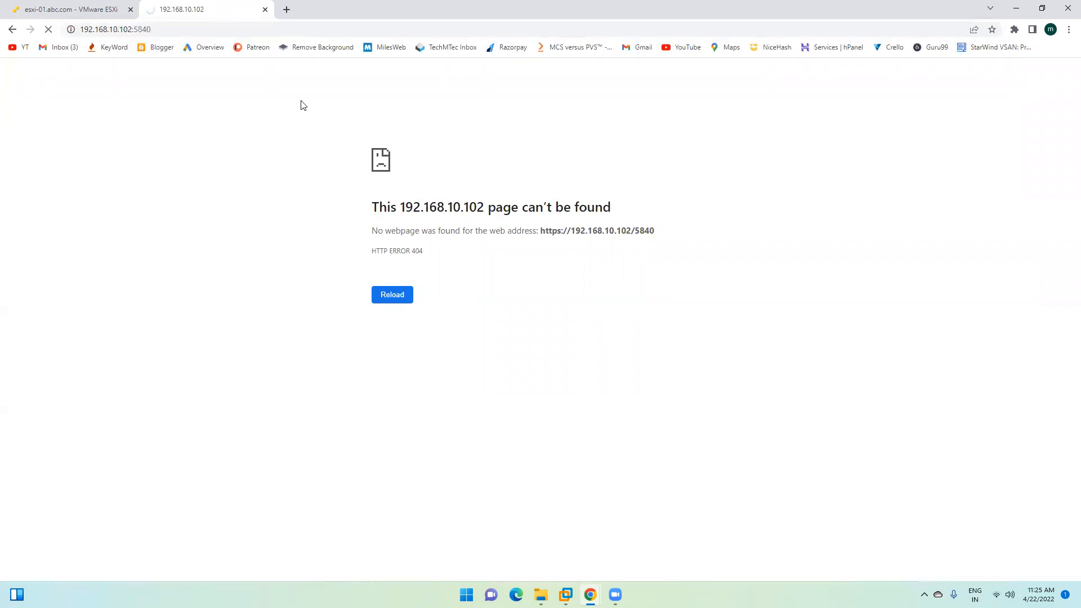
click(193, 31)
click(193, 32)
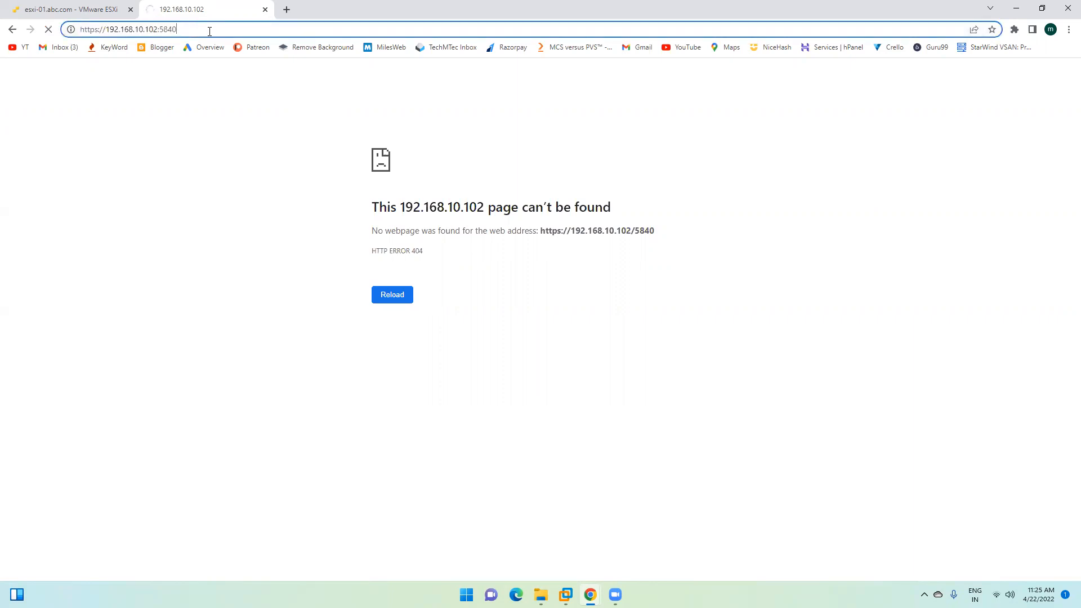
key(BackSpace)
key(BackSpace)
key(BackSpace)
text(480)
key(Return)
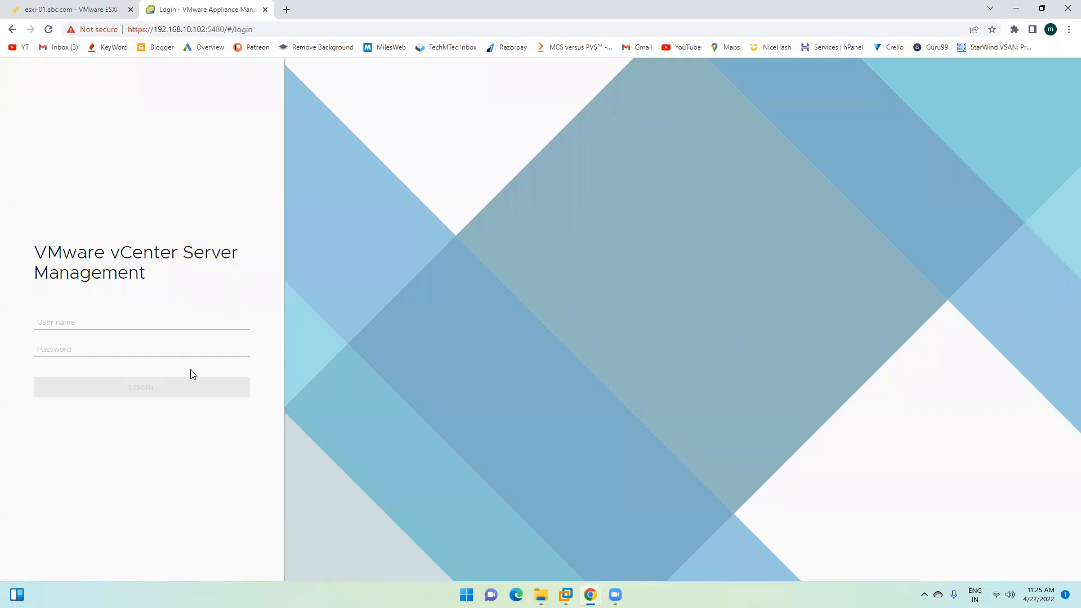
Step: Log in to vCenter Server Management as root
click(81, 319)
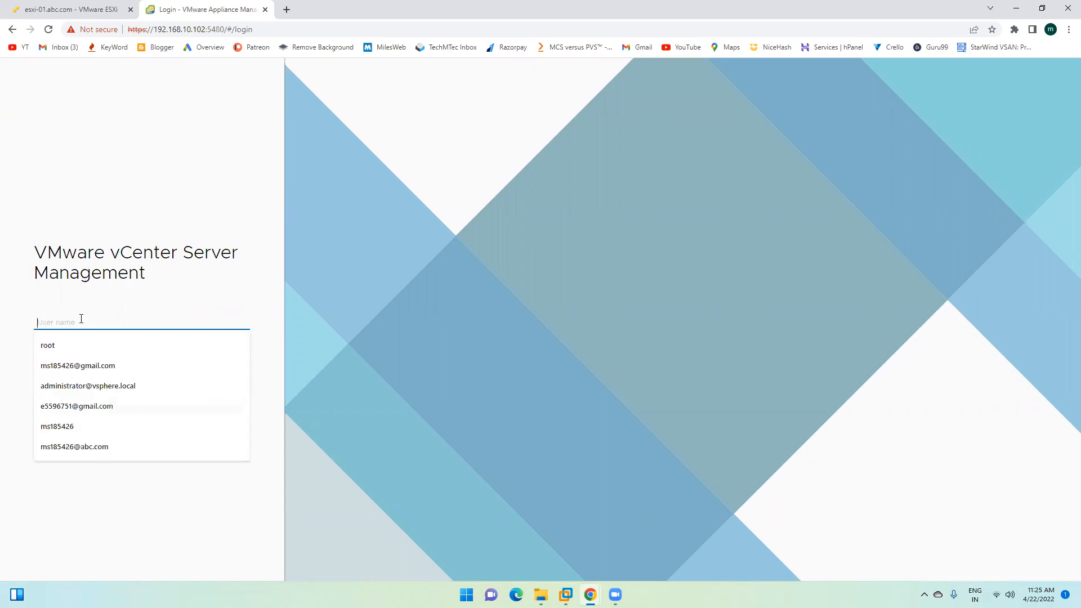
text(root)
key(Tab)
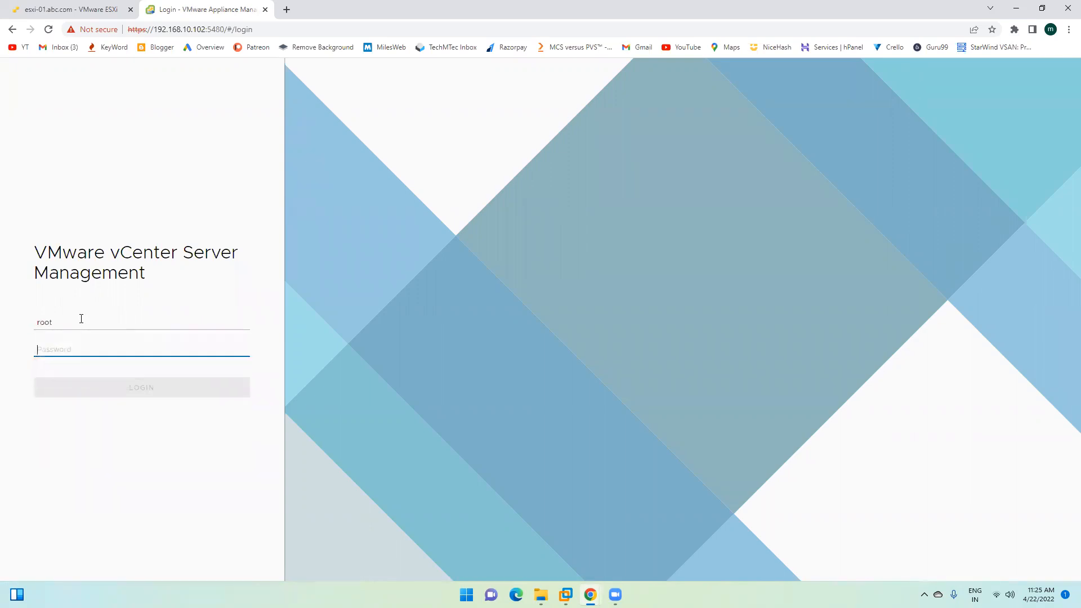
text(••)
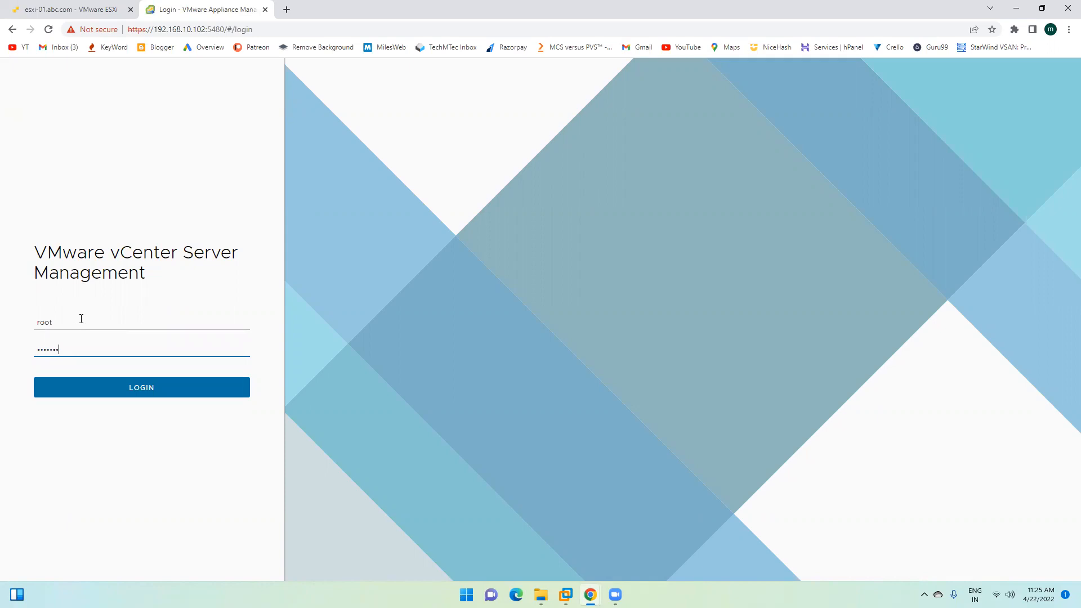
key(Return)
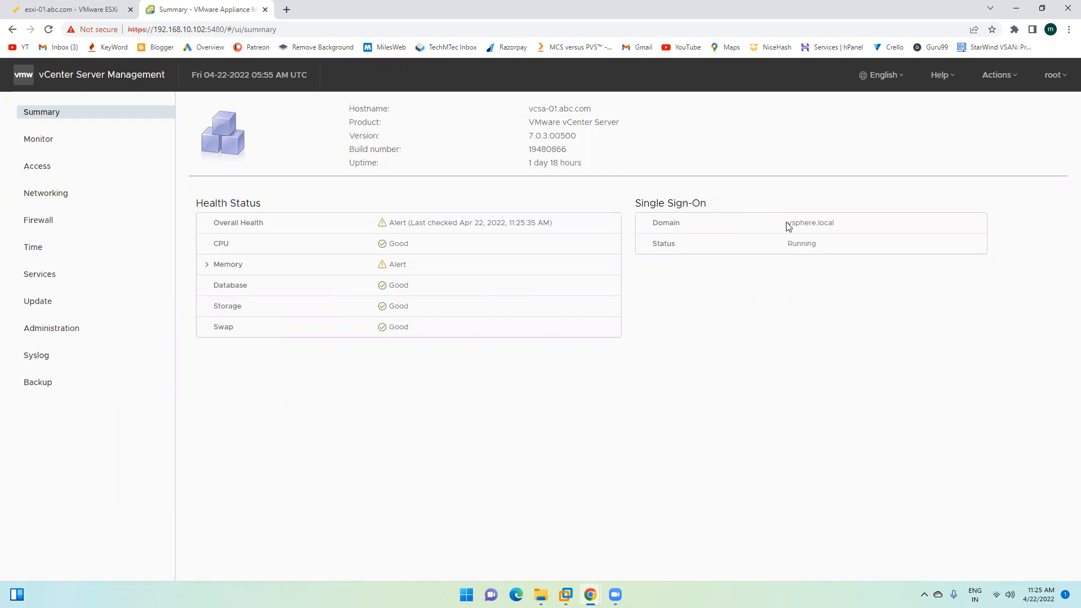
Step: Reboot the appliance via Actions > Reboot, confirm with Yes, and close the management tab
drag(786, 223, 839, 224)
click(799, 222)
click(999, 77)
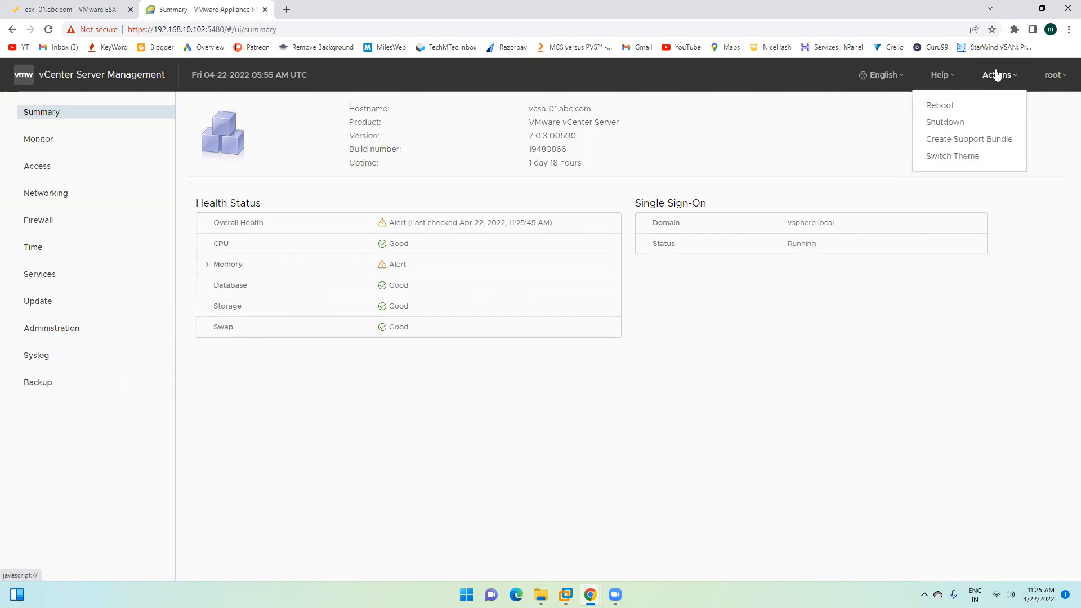
click(955, 107)
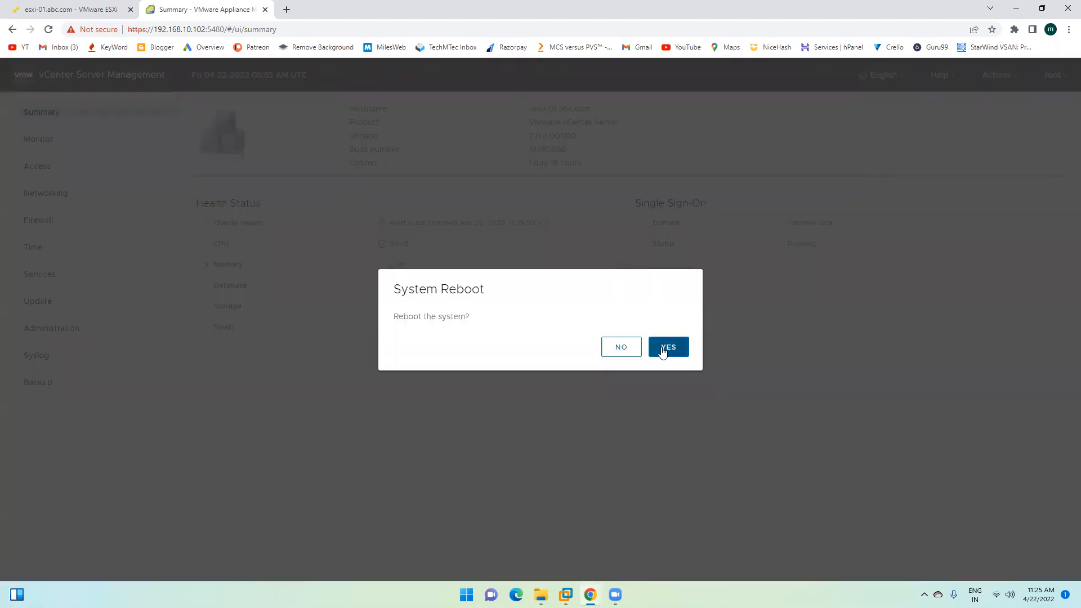
click(660, 345)
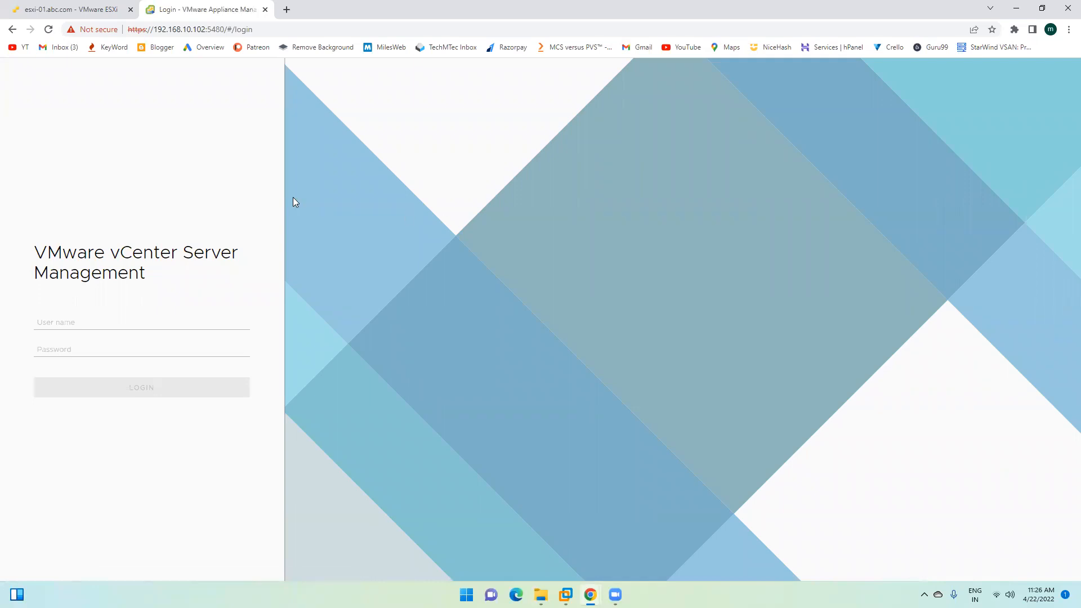
click(265, 10)
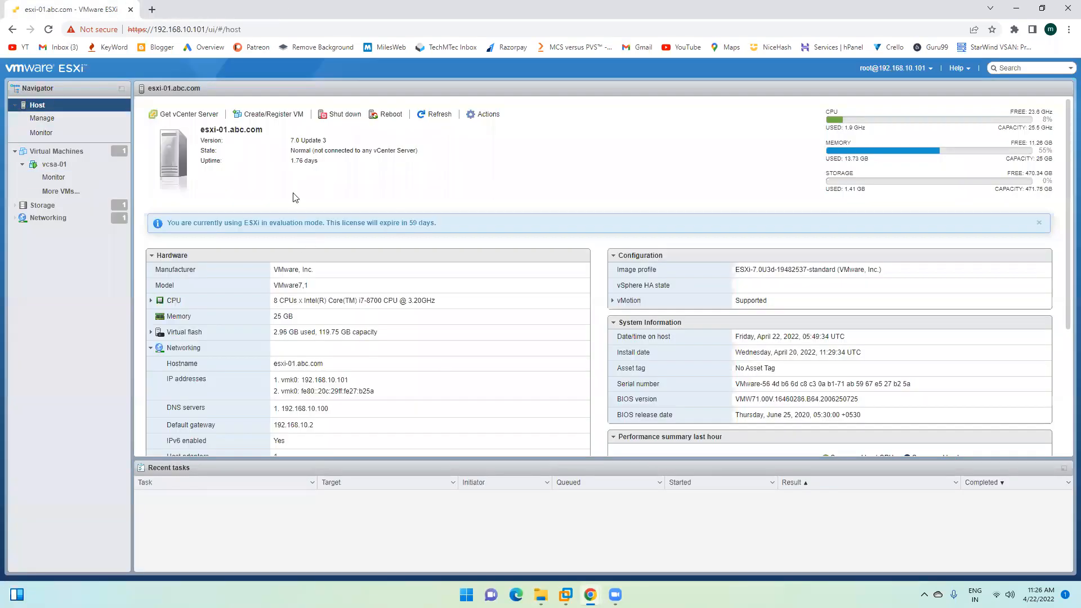
Step: Open the vcsa-01 console from its summary and move it aside to watch the shutdown
click(54, 163)
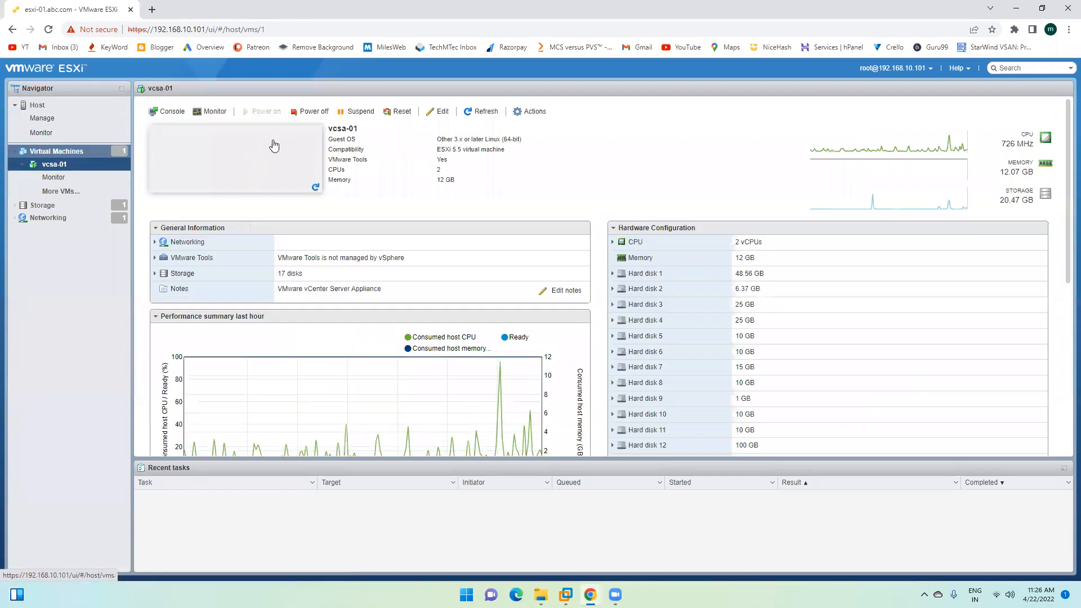
click(225, 198)
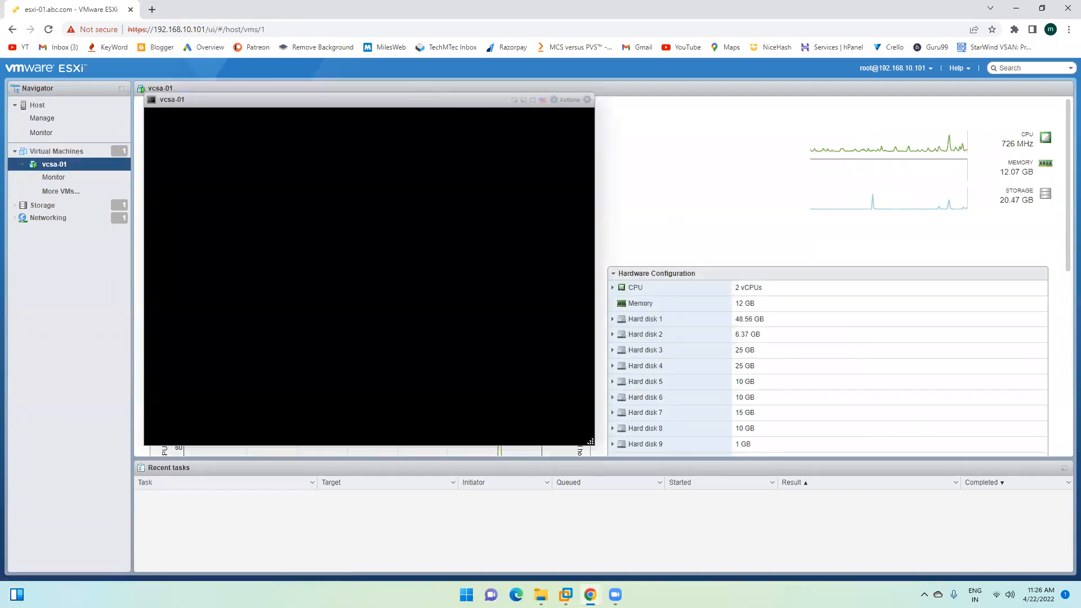
drag(311, 103, 683, 89)
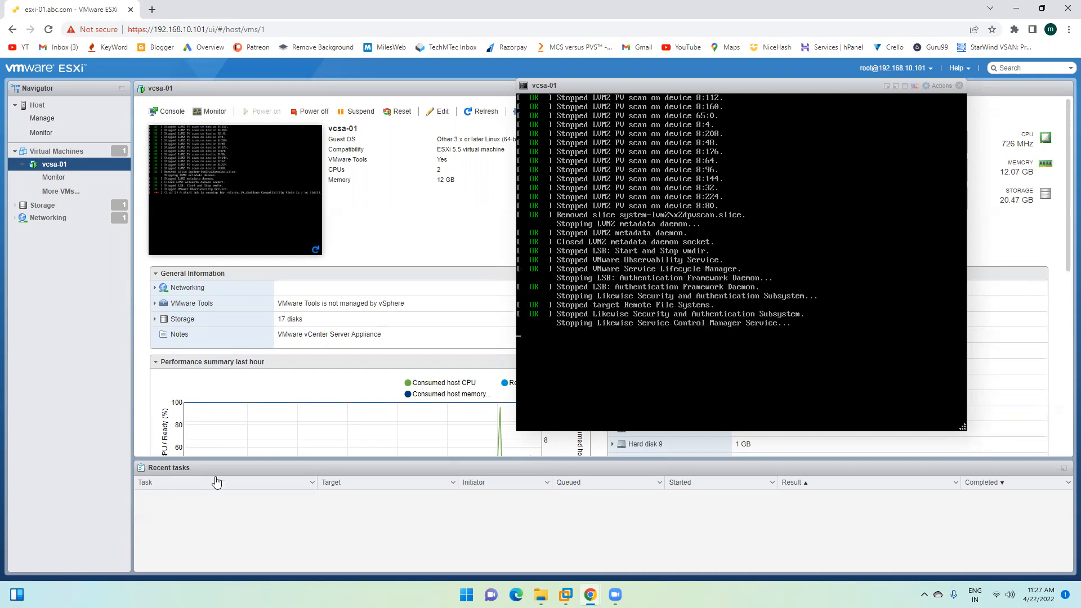
mouse_move(566, 594)
click(615, 514)
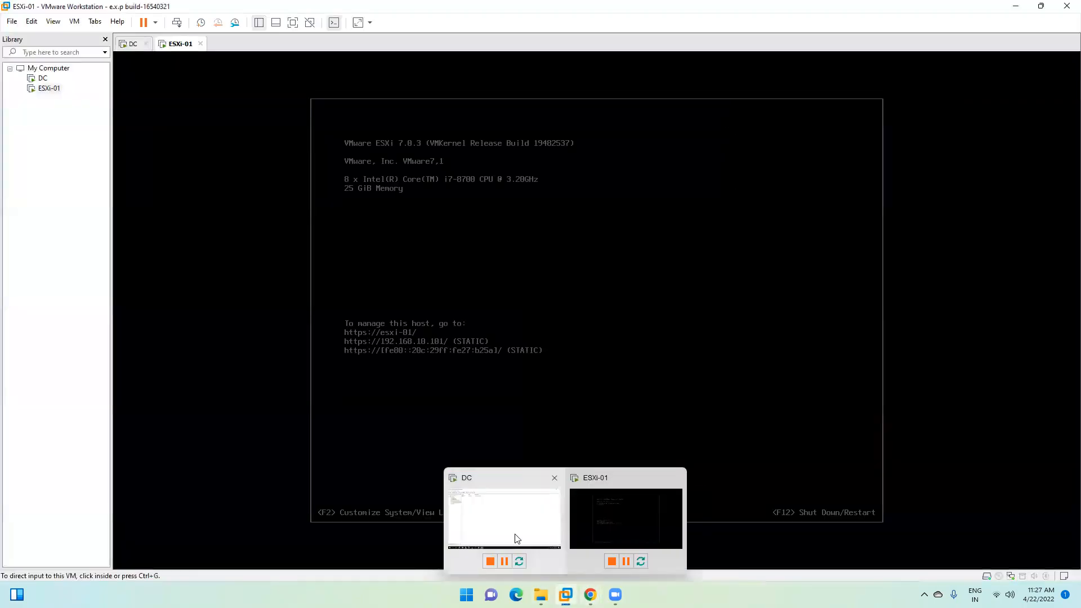
Step: Refresh the DC's Computers container so the new VCSA-01 account appears beside ESXI-01
click(504, 521)
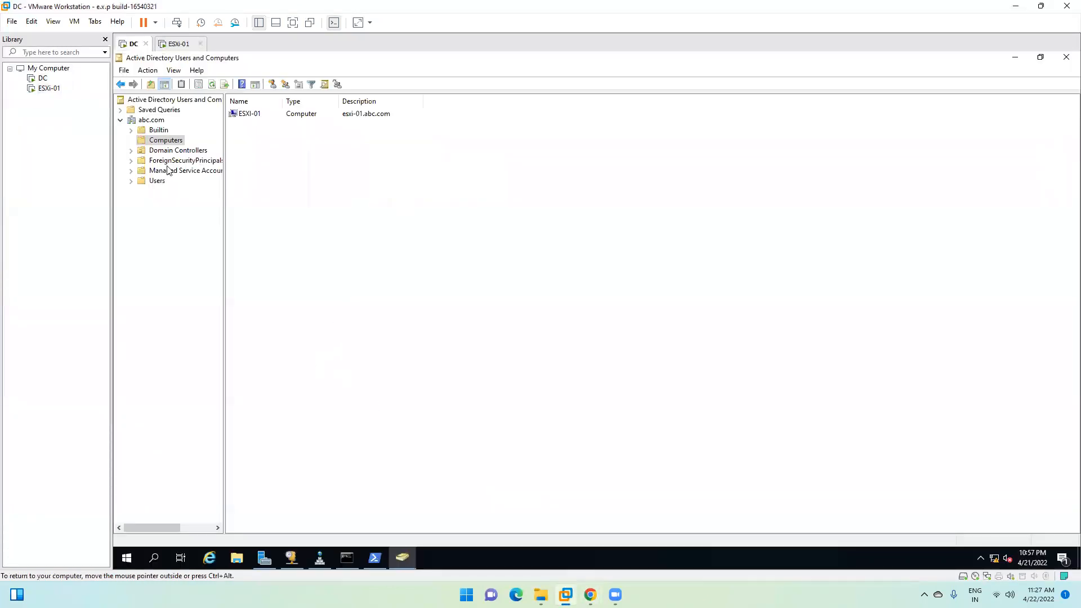
right_click(253, 189)
click(286, 255)
click(246, 125)
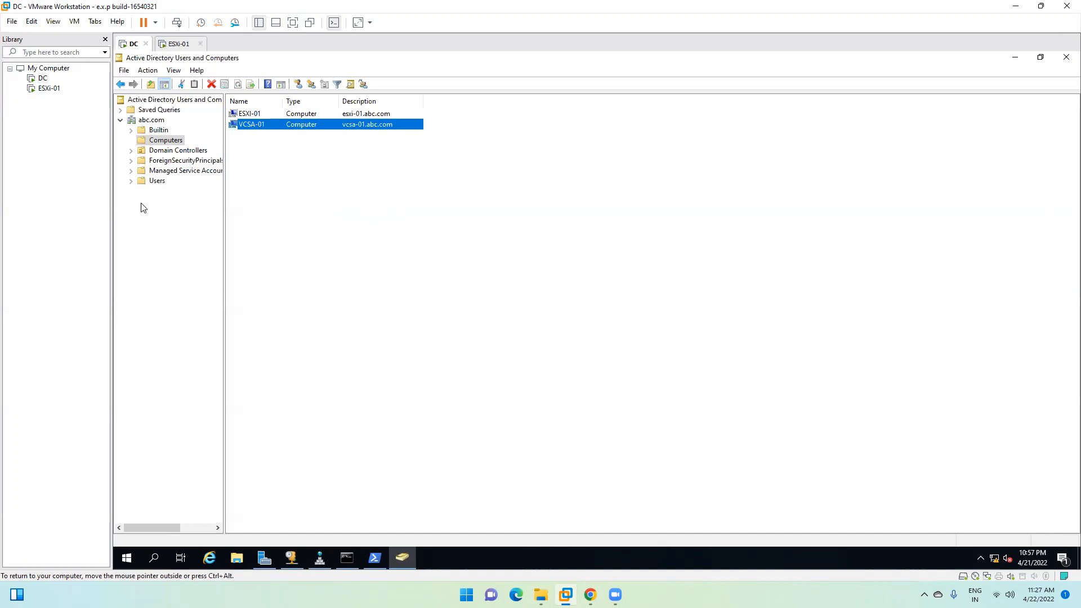
click(256, 116)
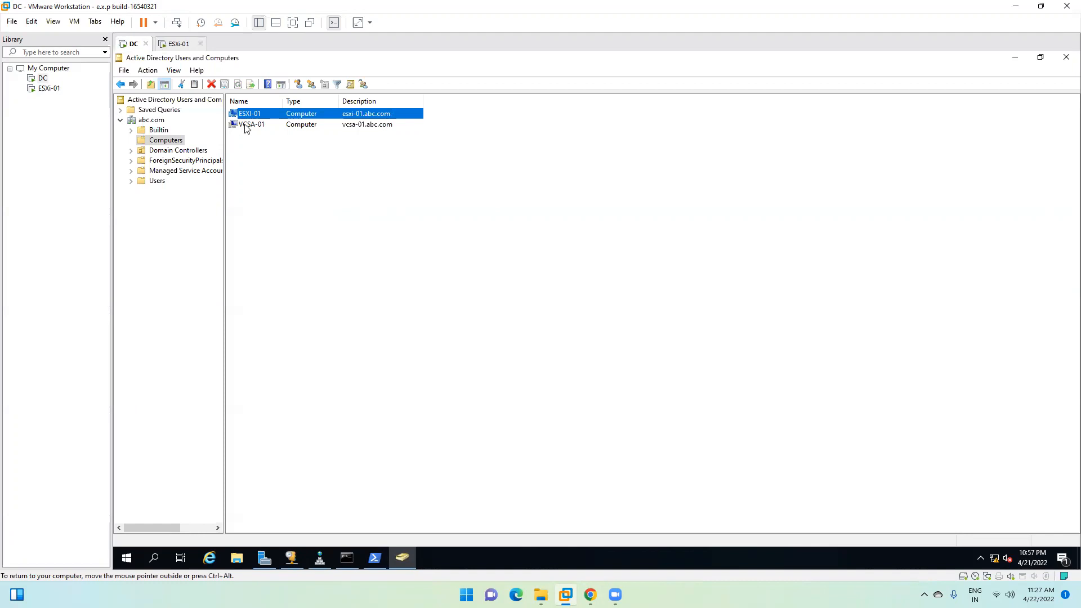
click(247, 125)
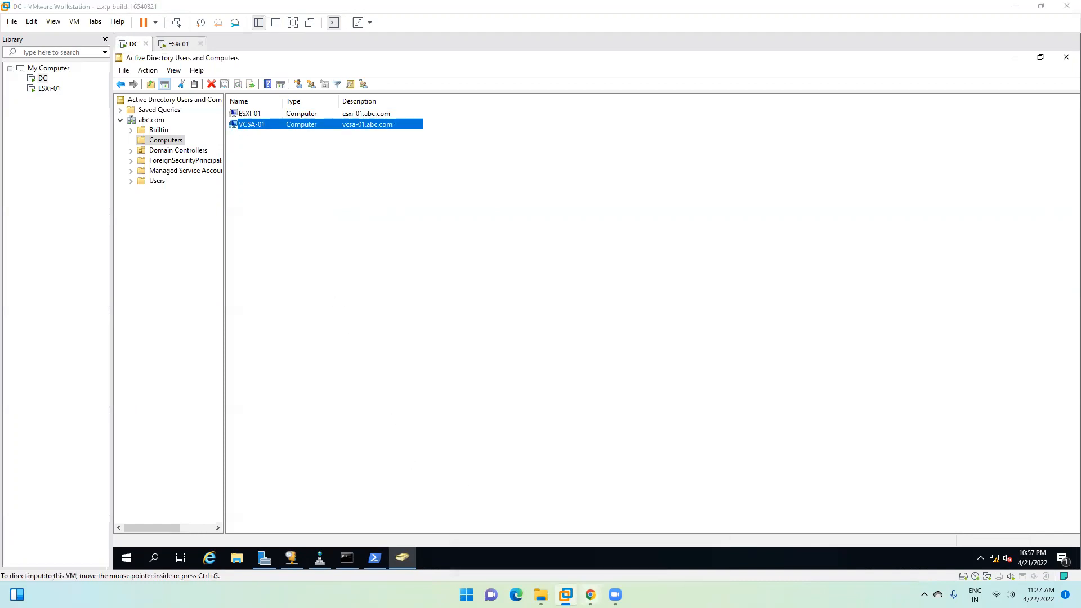
mouse_move(590, 594)
click(660, 525)
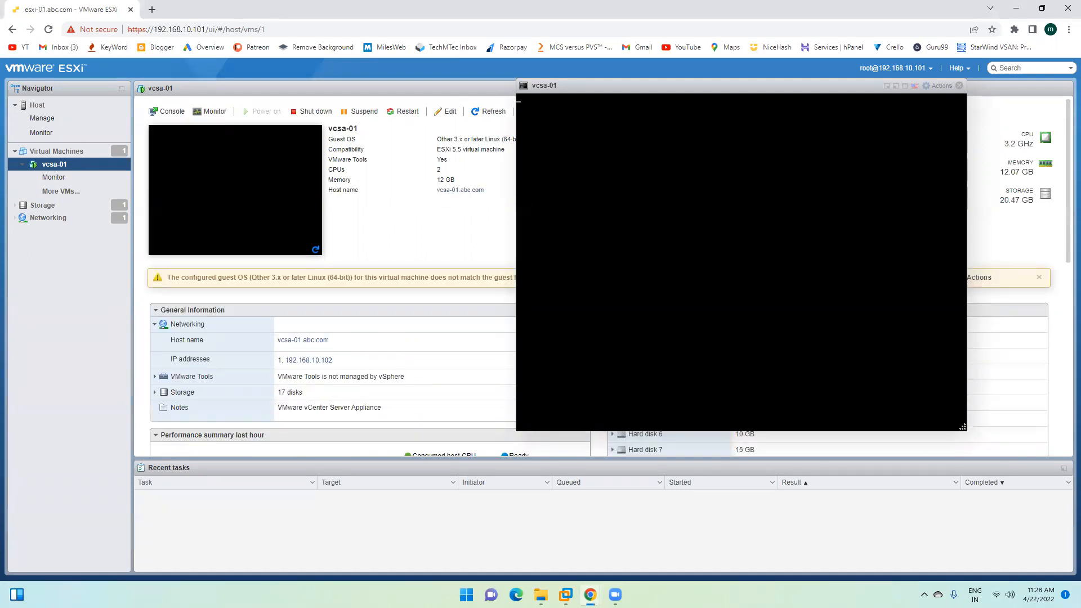
Step: Watch the vcsa-01 console until the appliance ready screen with its 5480 URL appears, then close it
key(alt+Tab)
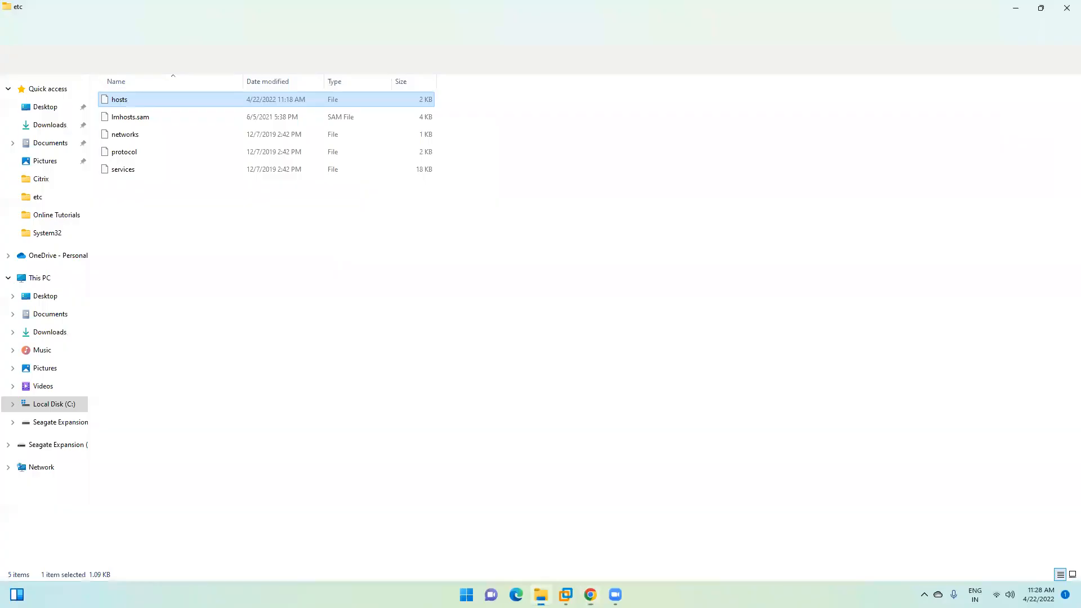
key(alt+Tab)
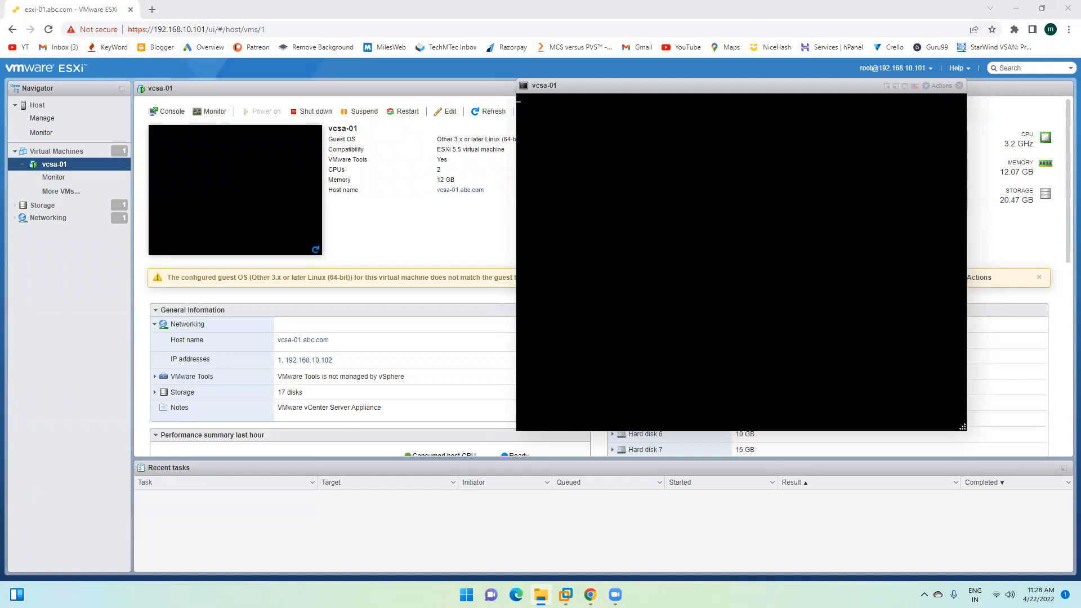
key(alt+F1)
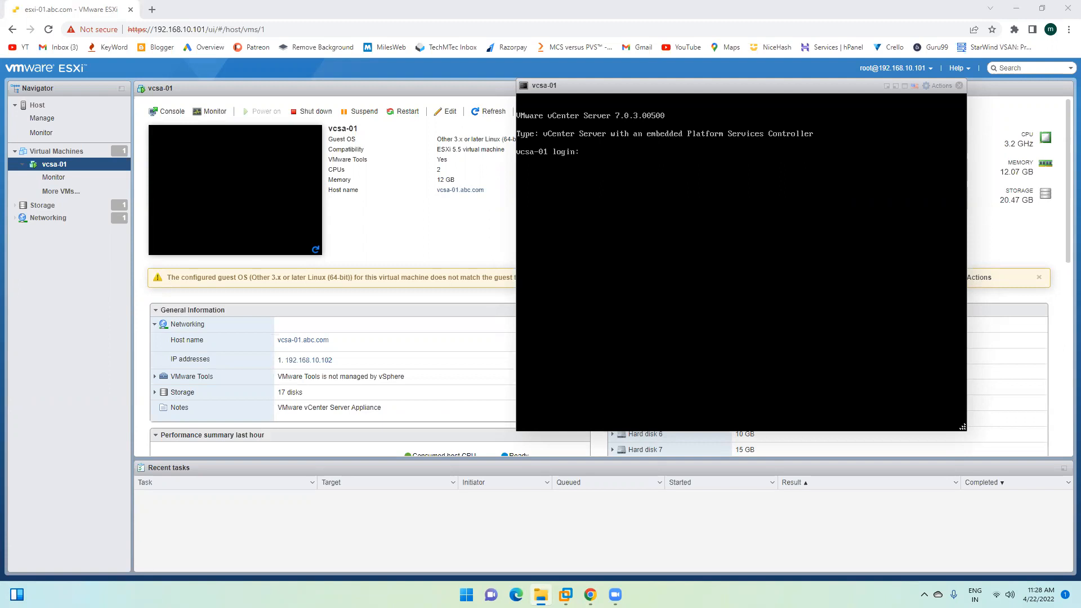
click(958, 86)
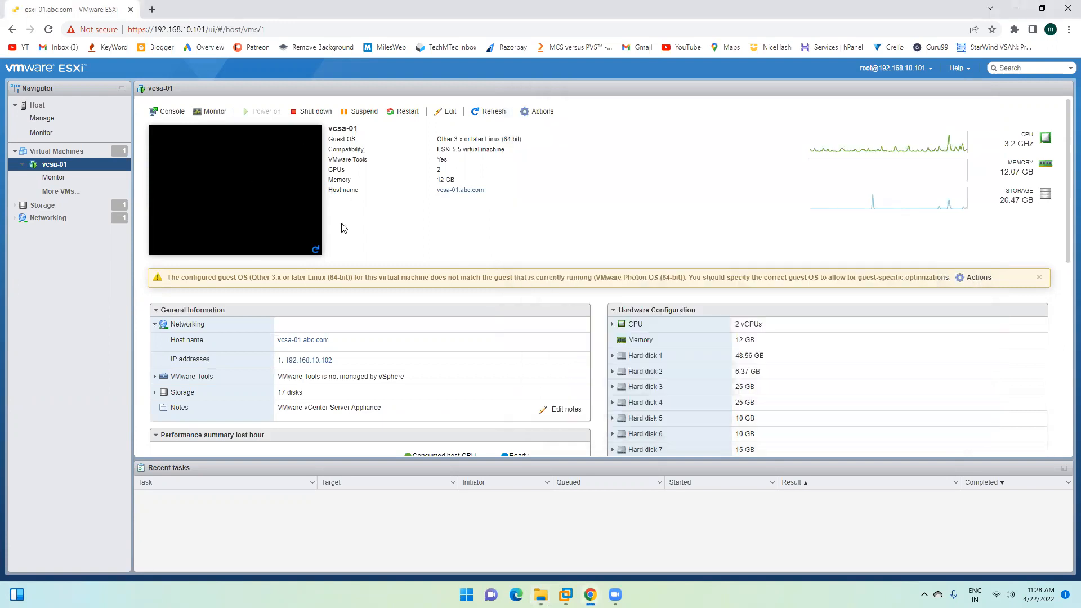
click(244, 173)
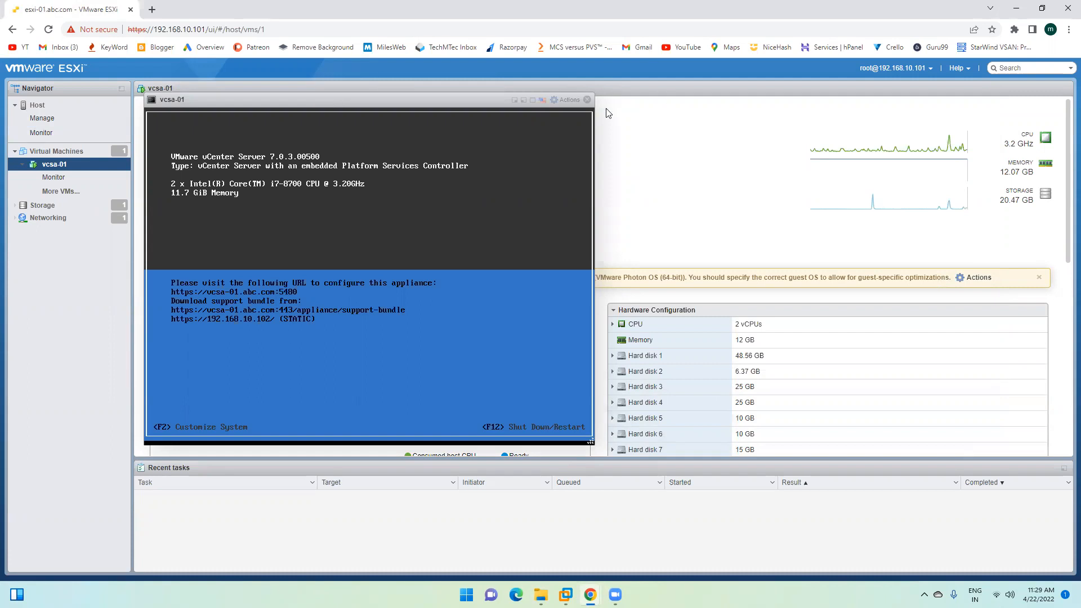
click(587, 100)
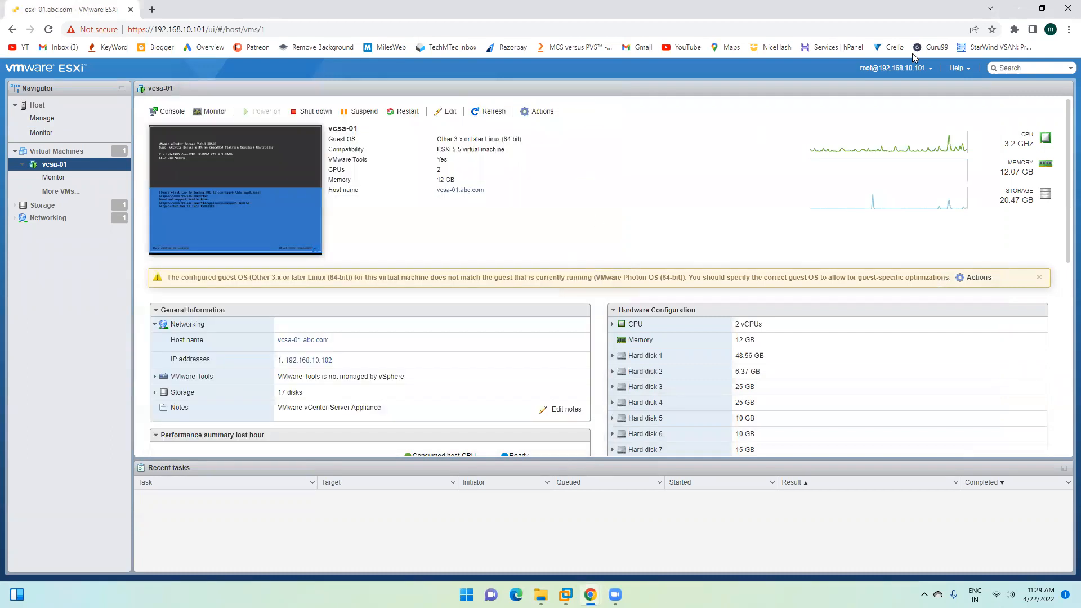
click(1016, 8)
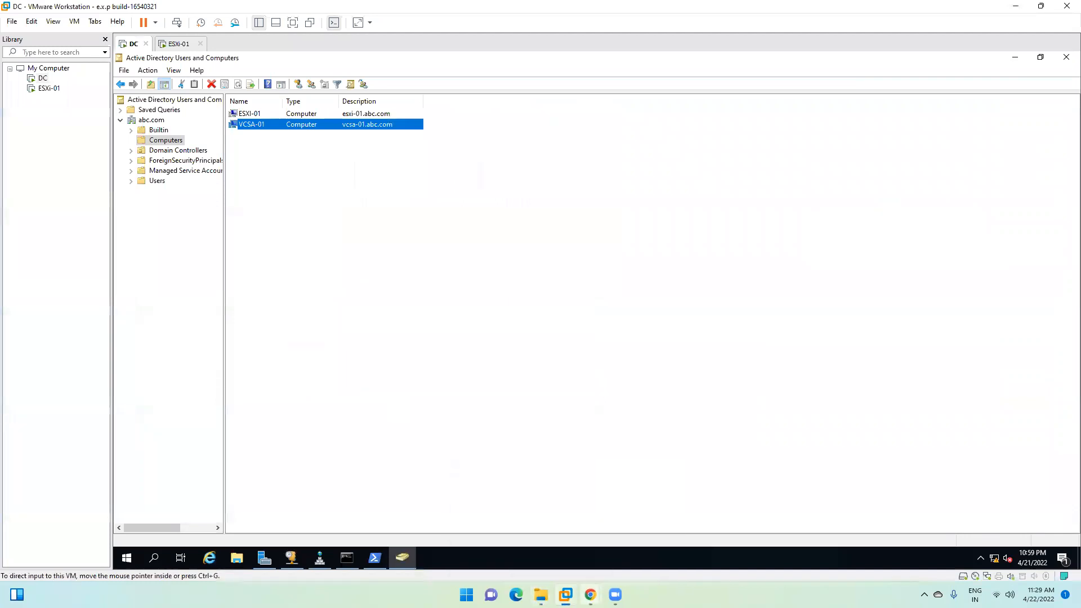
mouse_move(590, 595)
click(631, 521)
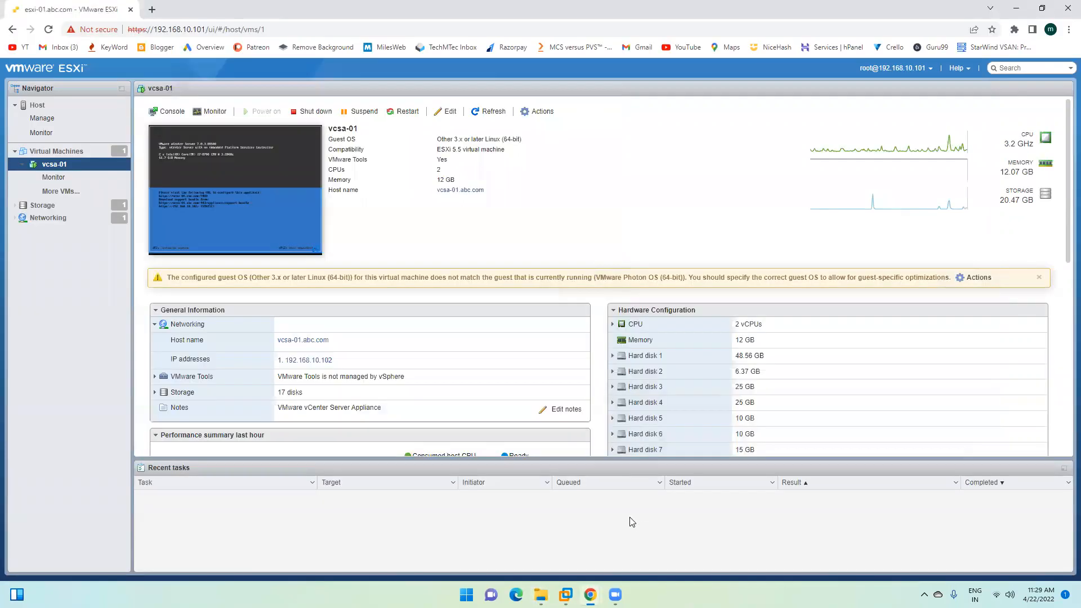
Step: Reload the 192.168.10.102 page and reopen it at port 5480 to reach the appliance login
click(152, 10)
click(177, 31)
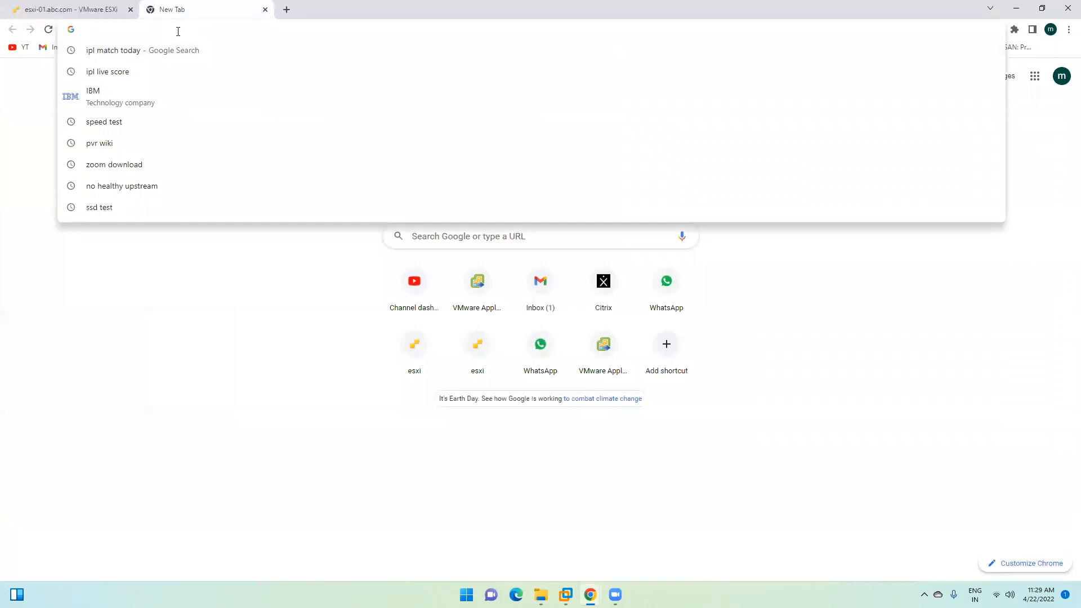
text(192.)
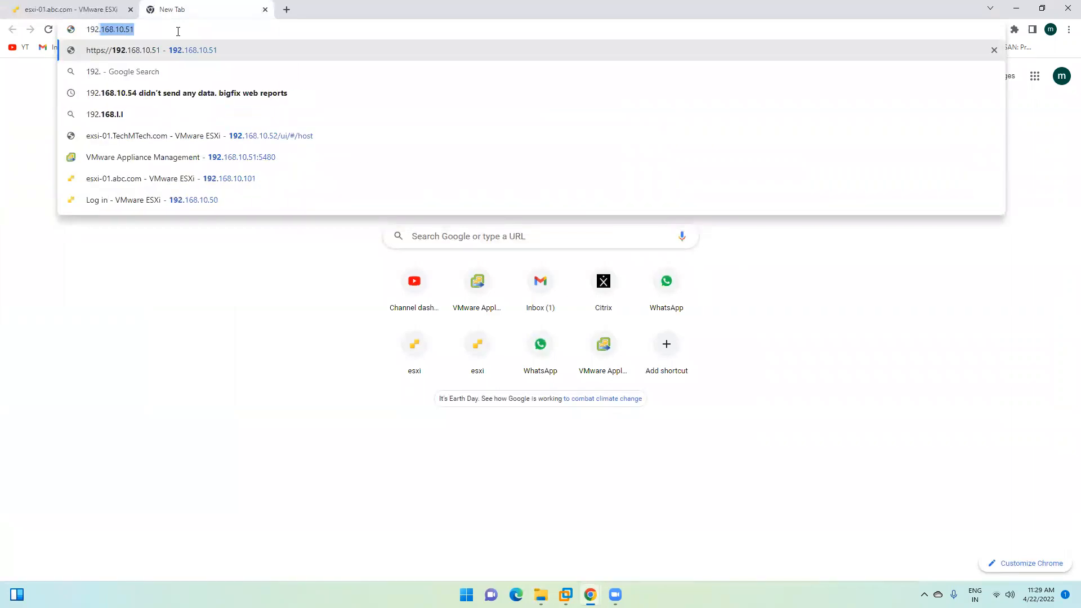
text(168.10.102)
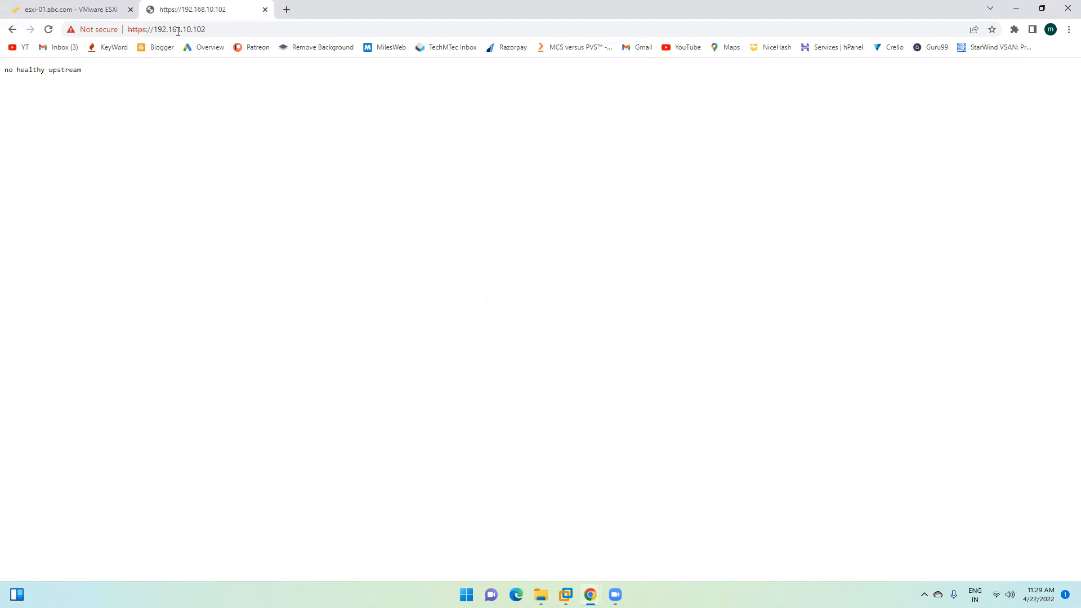
click(50, 31)
click(242, 29)
click(253, 29)
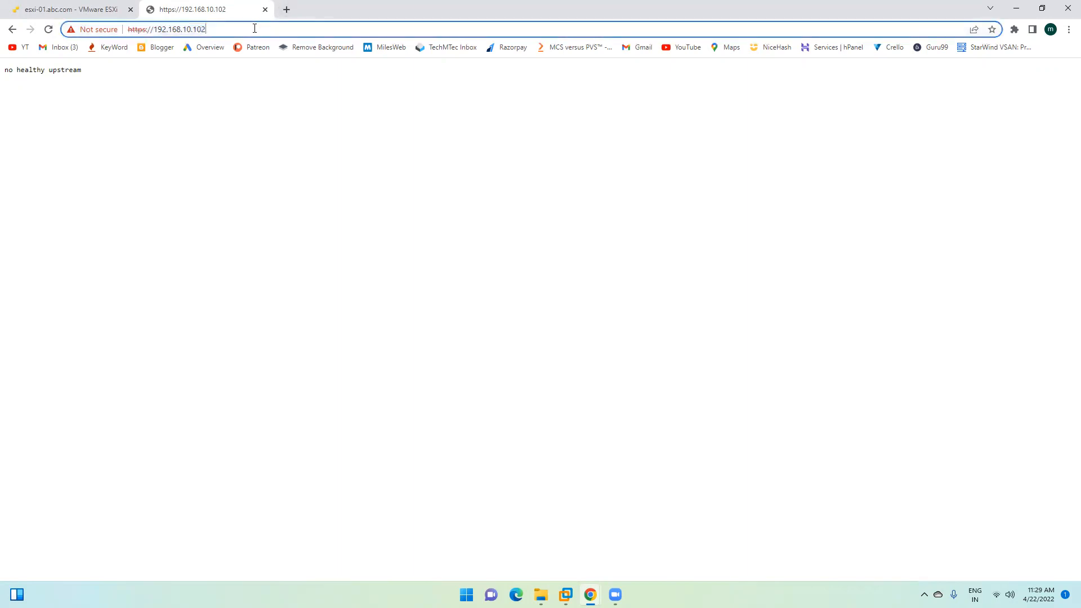
text(:)
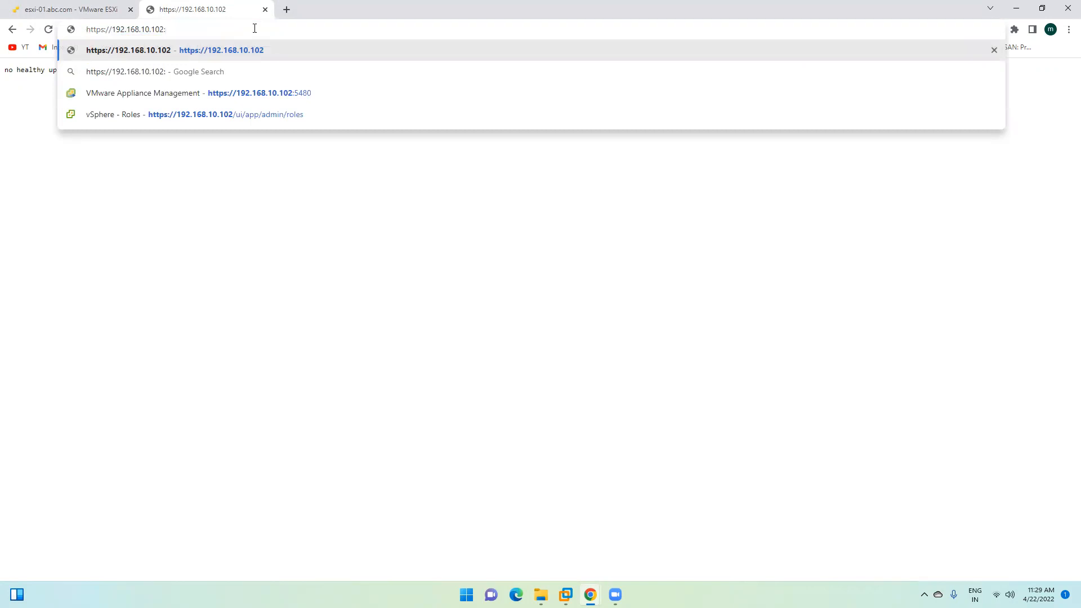
key(Down)
key(Down)
key(Return)
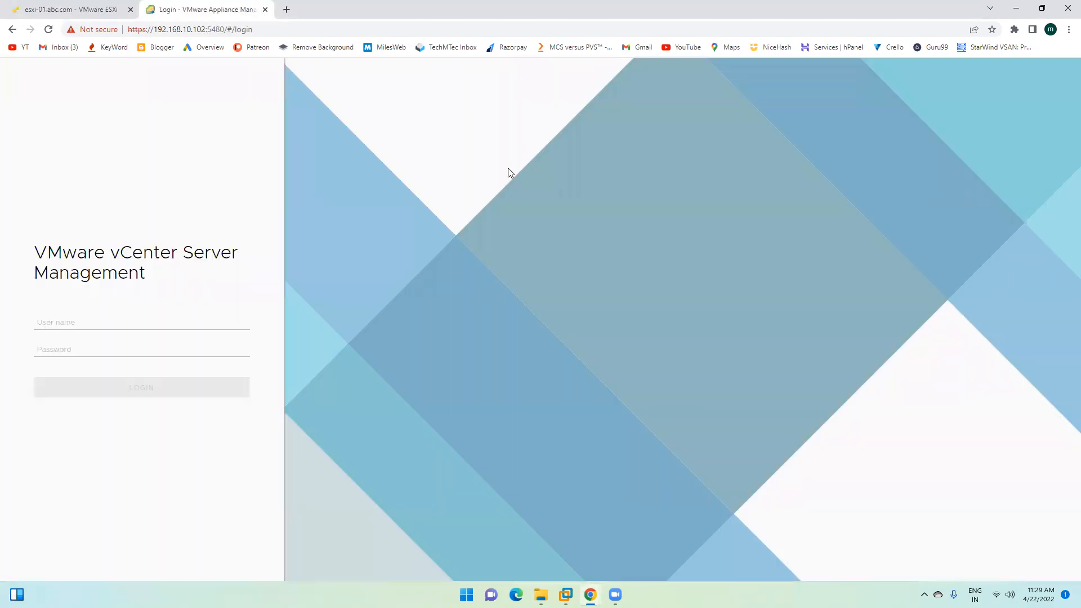
Step: Sign in to vCenter Server Management as root with the account password
click(95, 320)
text(root)
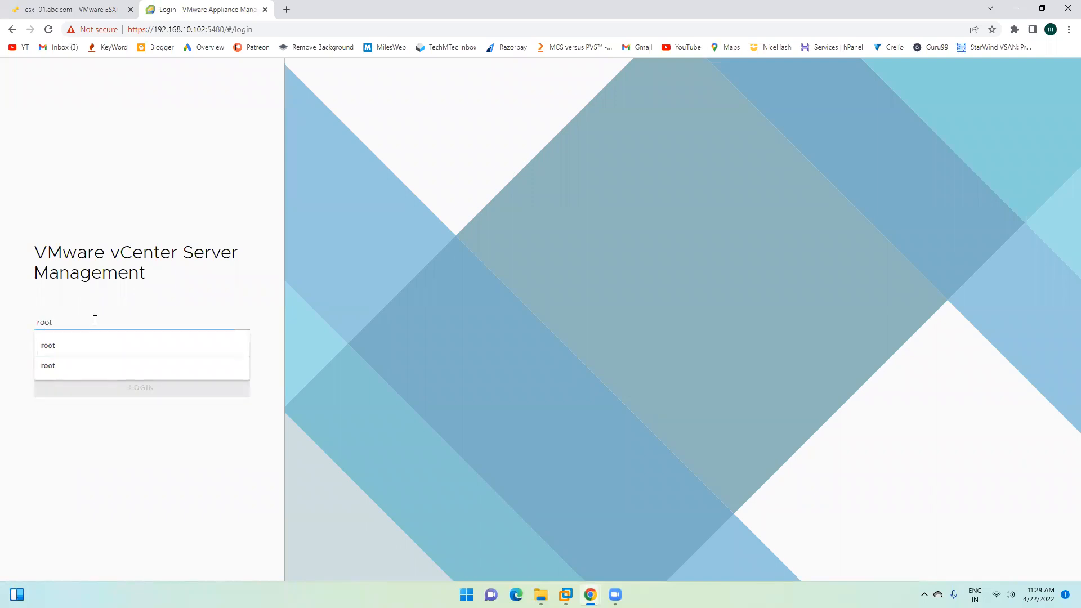
key(Tab)
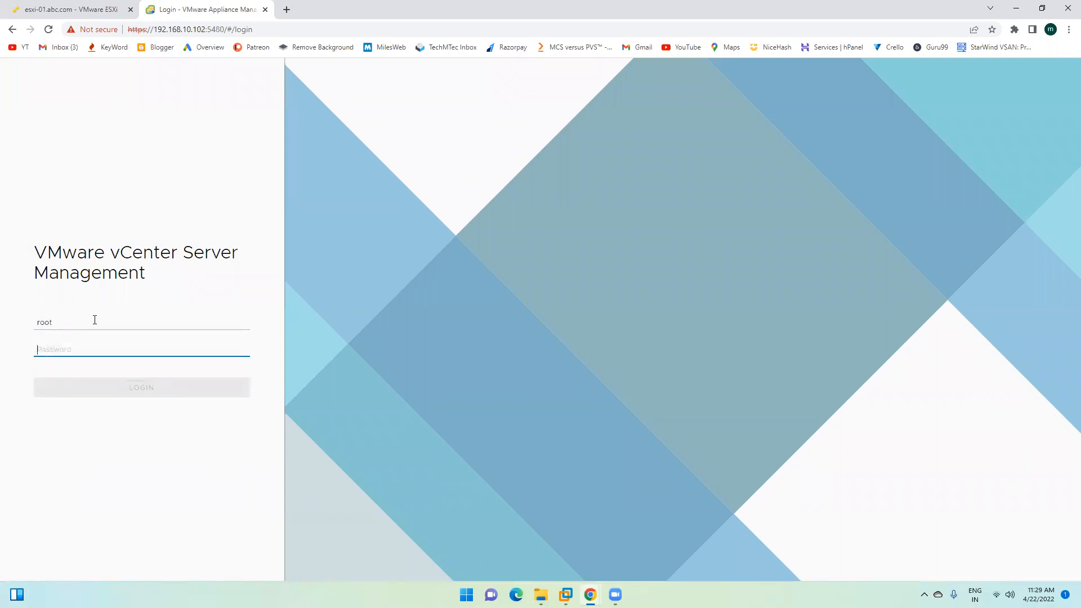
text(*********)
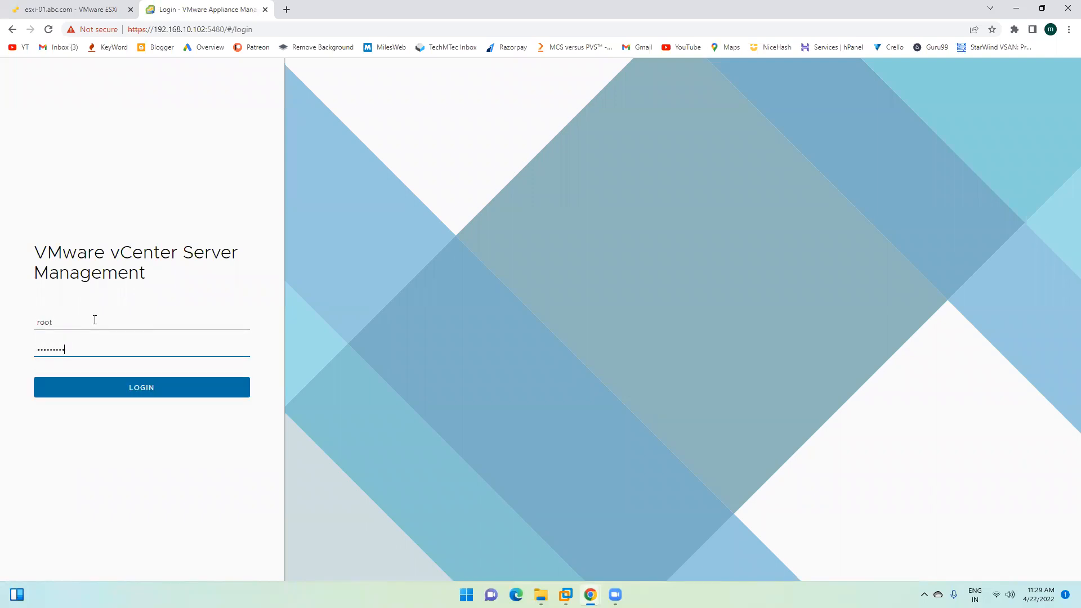
text(**)
key(Return)
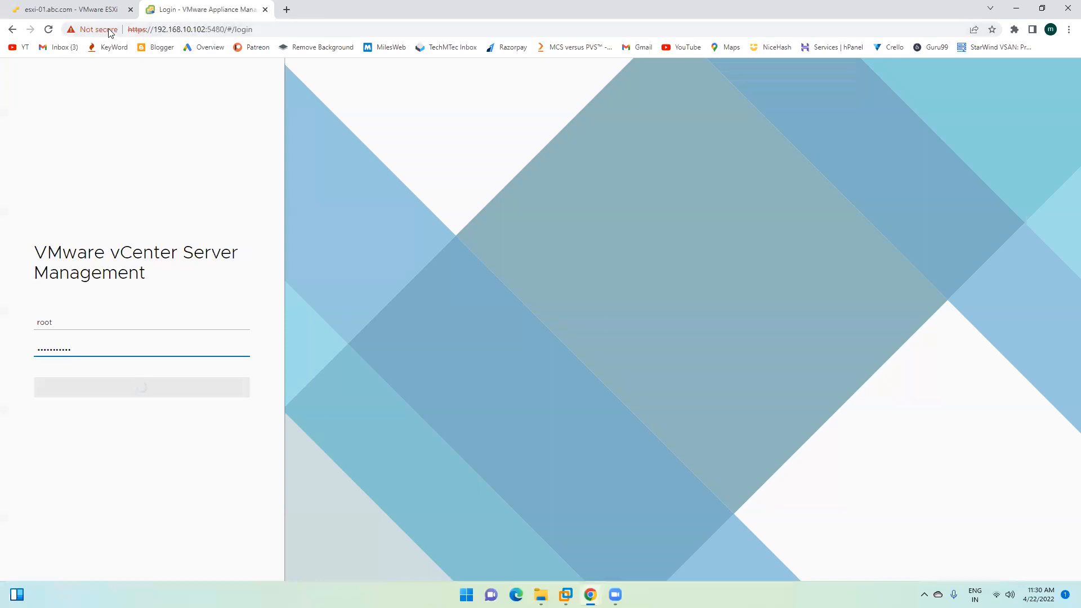
click(76, 9)
Step: Open a new browser tab and load 192.168.10.102
click(228, 7)
click(286, 9)
click(273, 28)
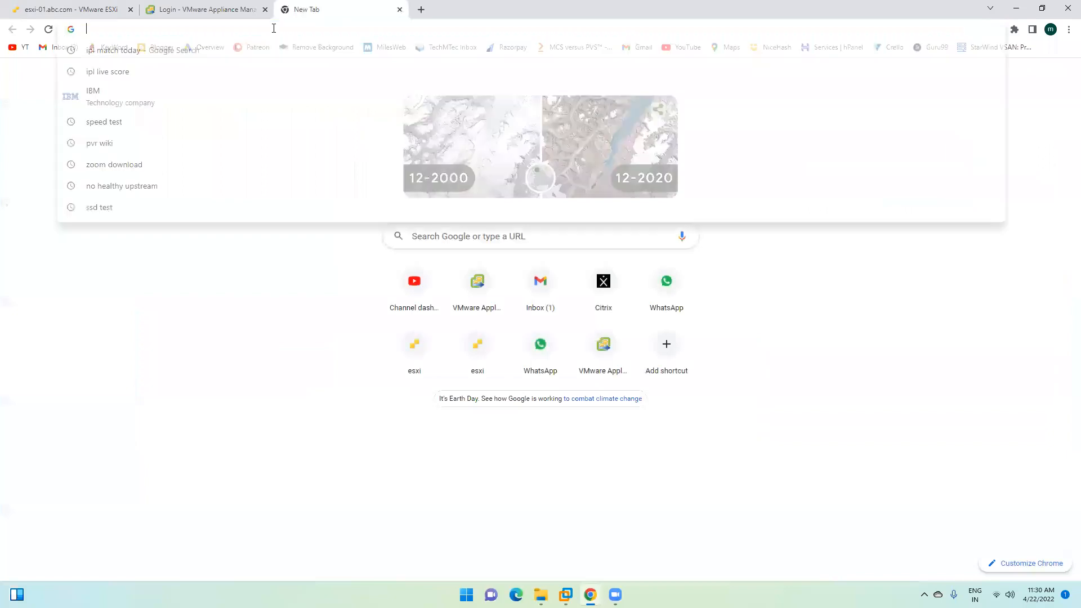
text(192.168.10.51)
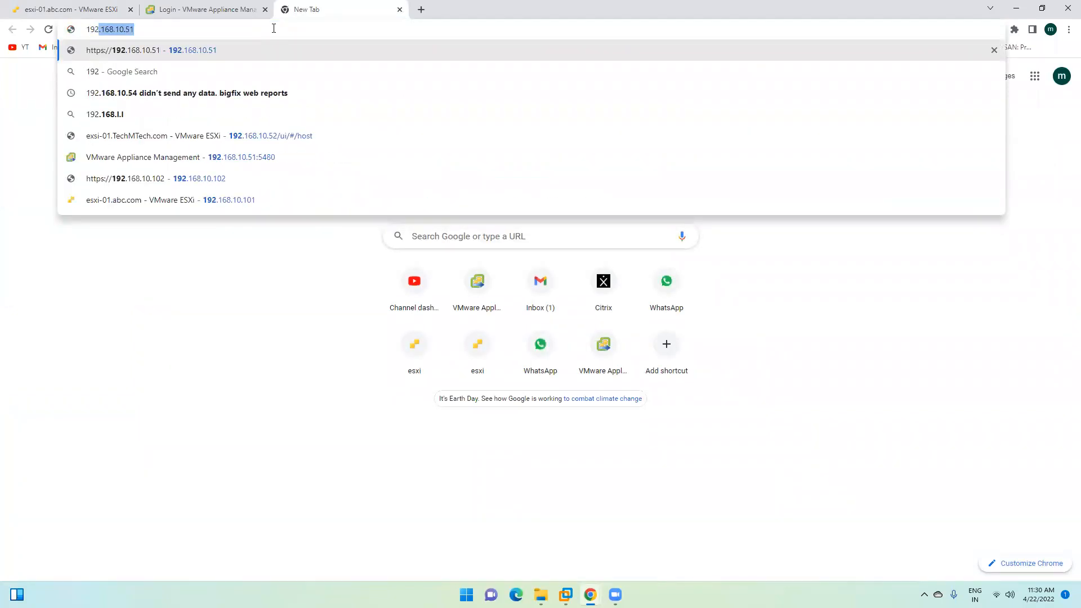
key(Down)
key(Down)
key(Down)
key(Down)
key(Down)
key(Down)
key(Return)
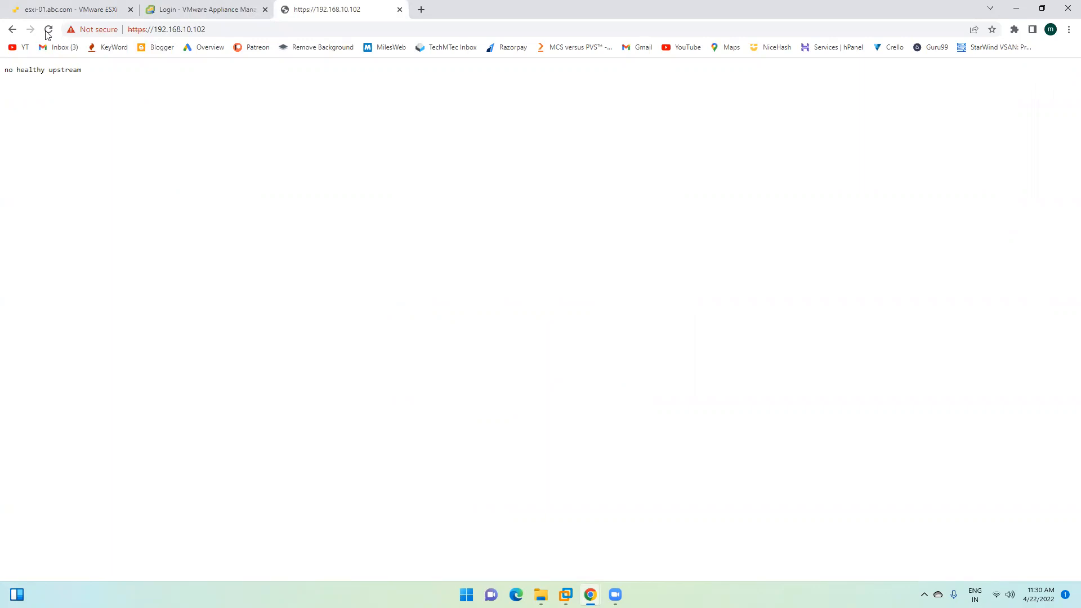
Step: Recheck the 192.168.10.102 tab, then return to the appliance Summary tab
click(222, 8)
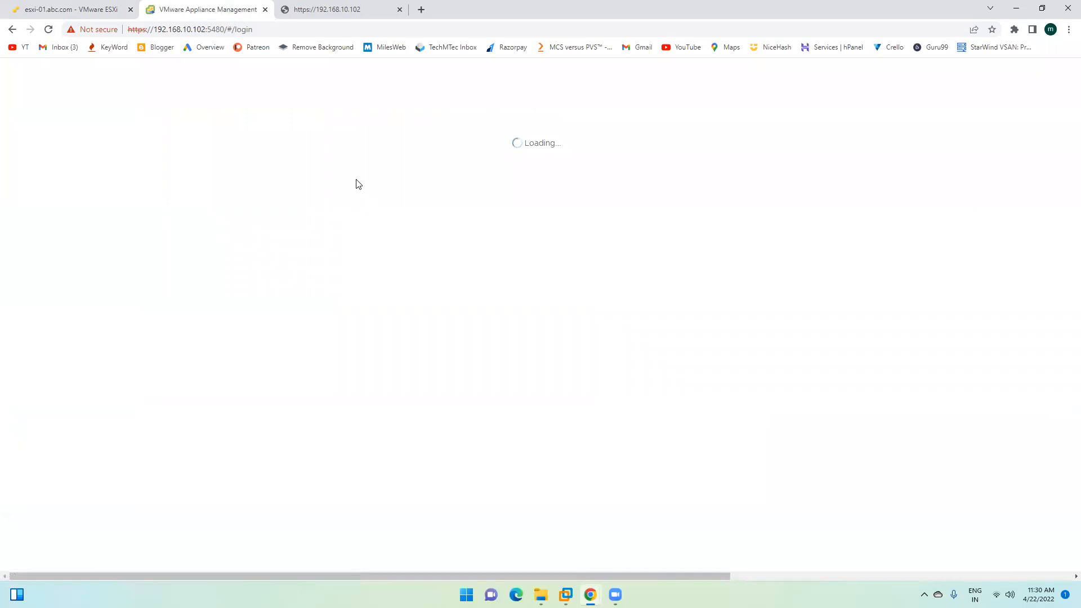
click(329, 19)
click(184, 6)
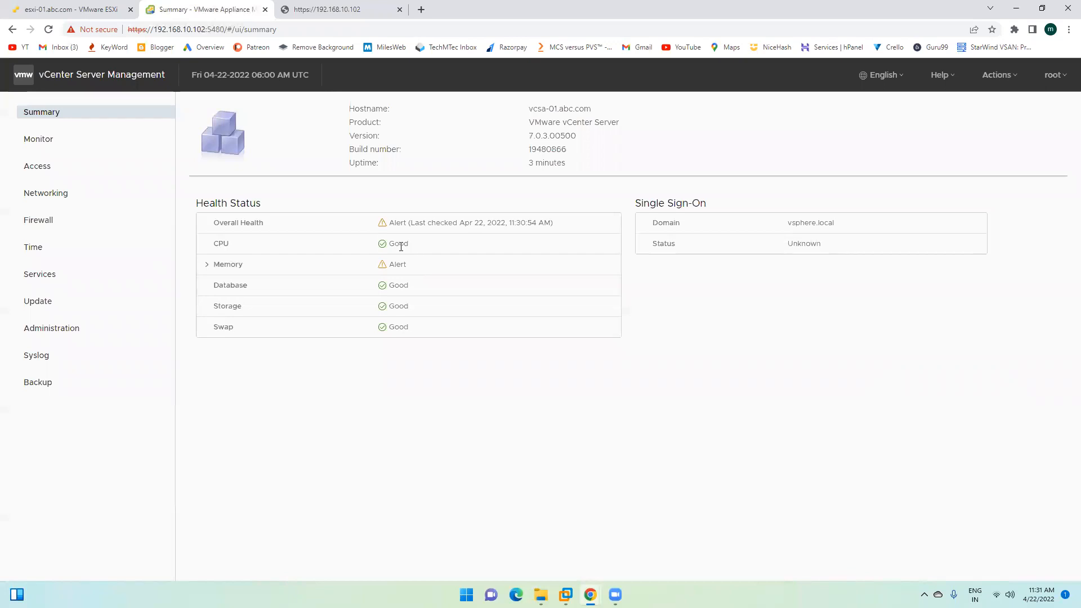
click(204, 265)
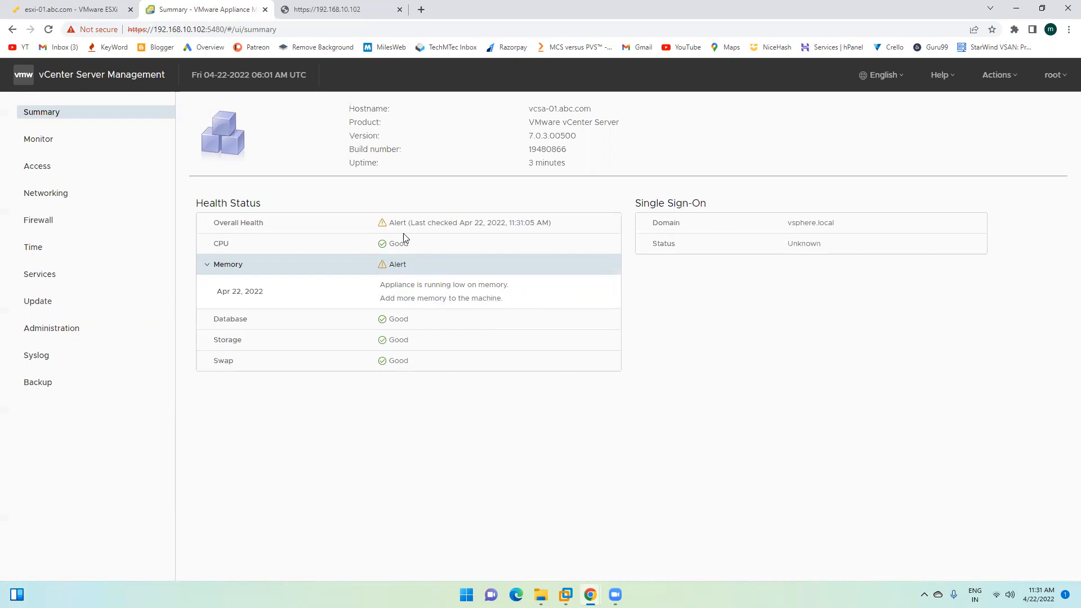
double_click(386, 226)
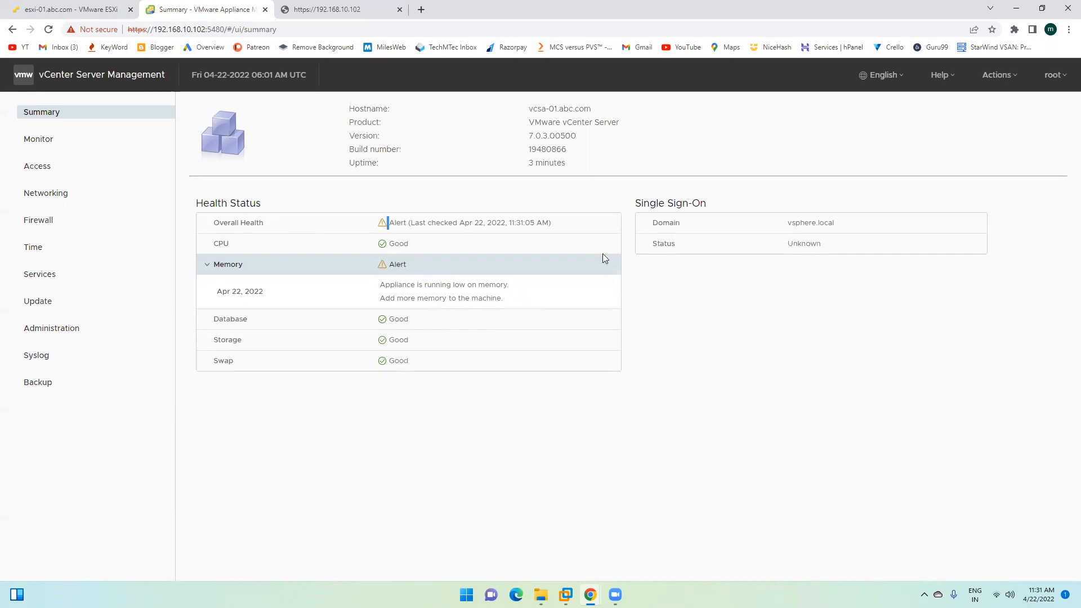
double_click(793, 245)
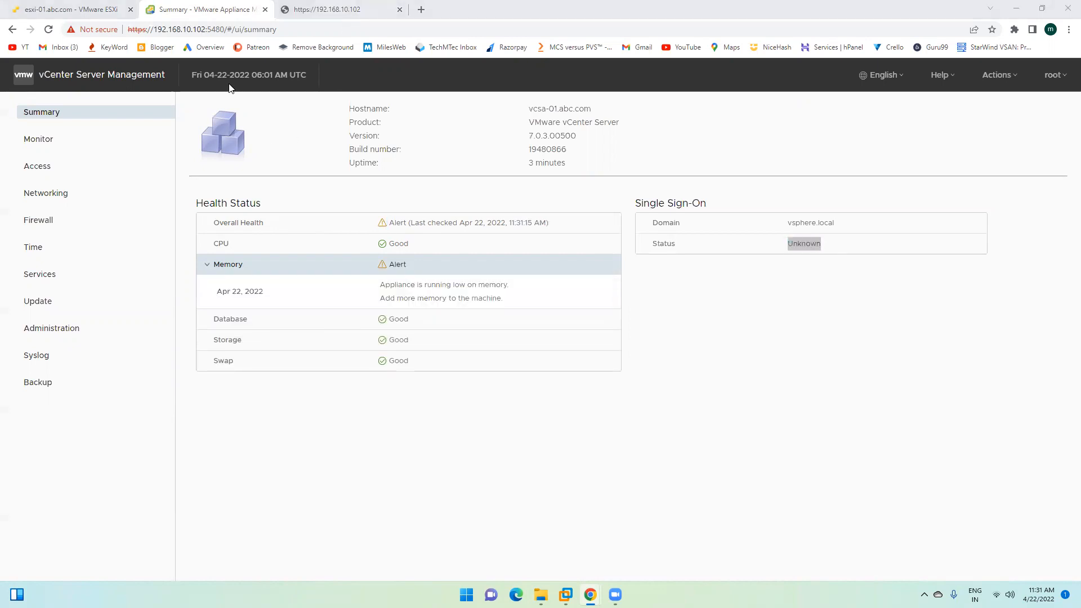
click(308, 12)
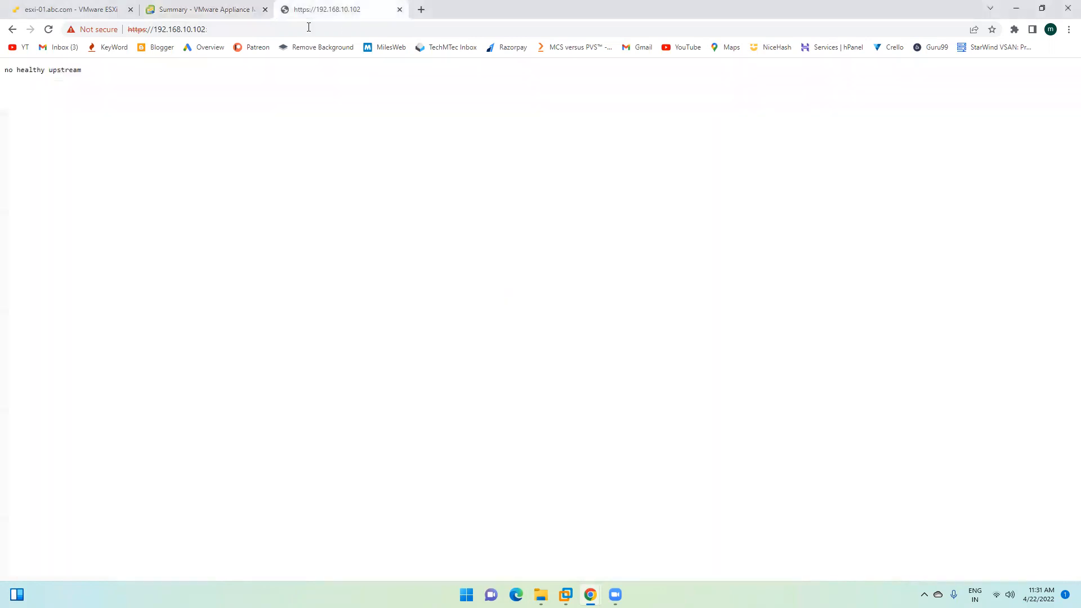
click(190, 9)
click(825, 251)
drag(781, 242, 888, 243)
click(795, 280)
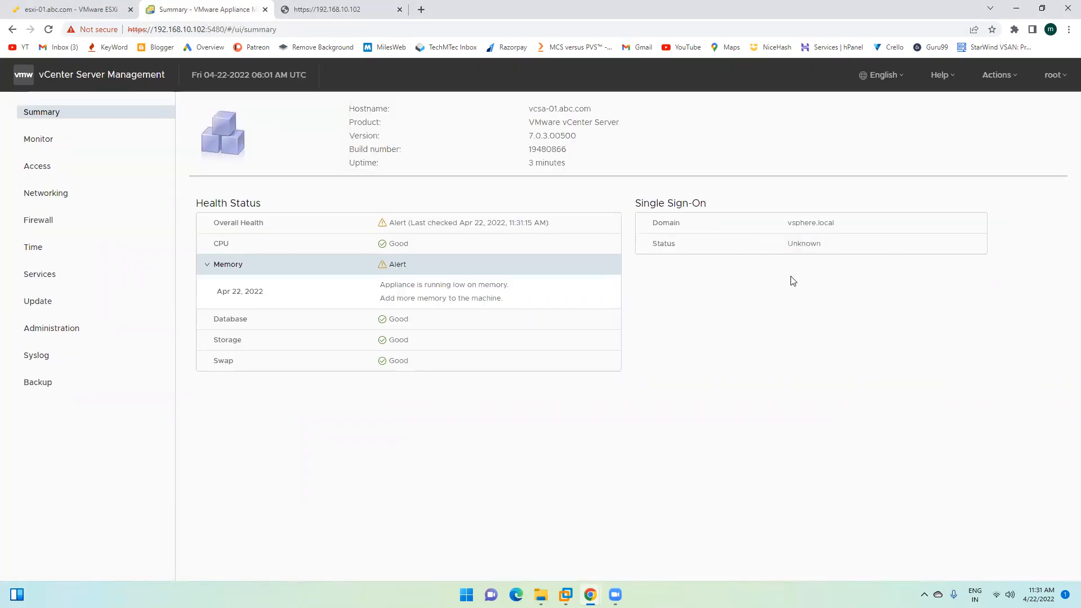
click(48, 29)
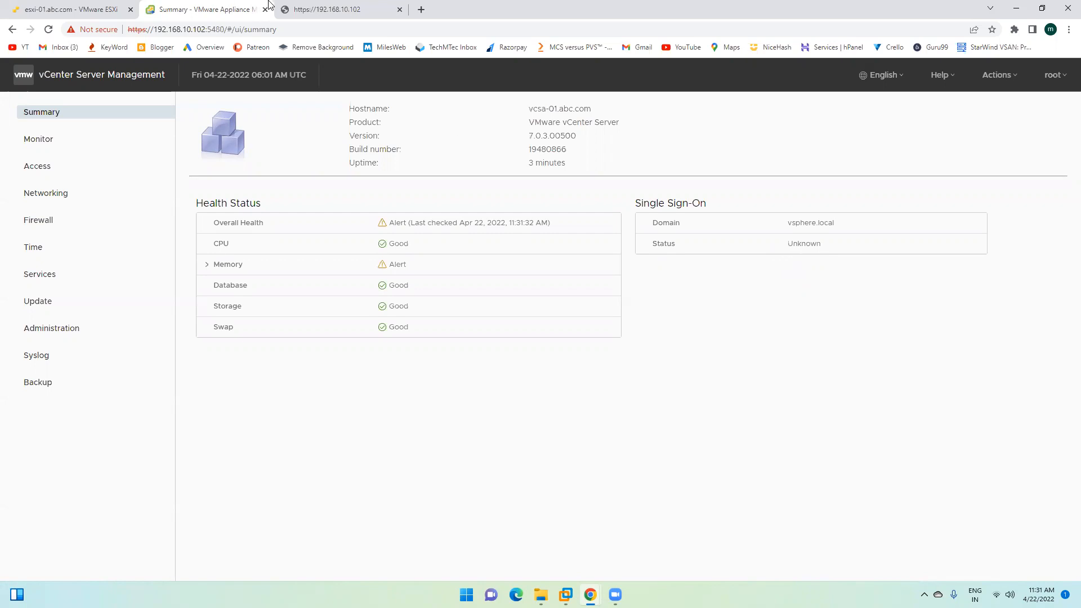
click(50, 30)
Step: Review the appliance Services list, then reload the 192.168.10.102 page
click(54, 280)
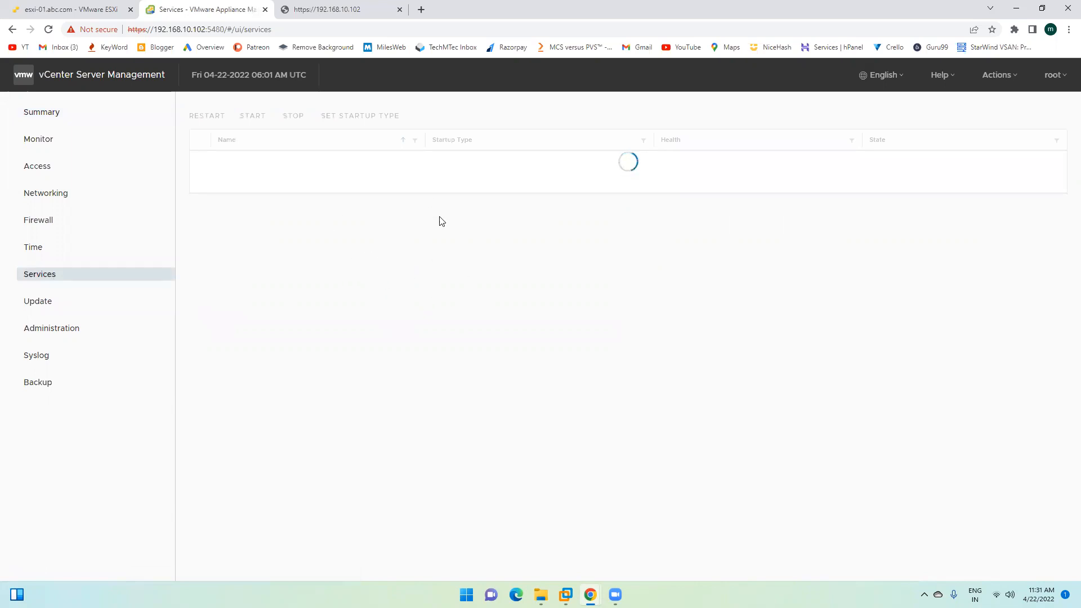
scroll(652, 311, down, 2)
scroll(651, 313, up, 2)
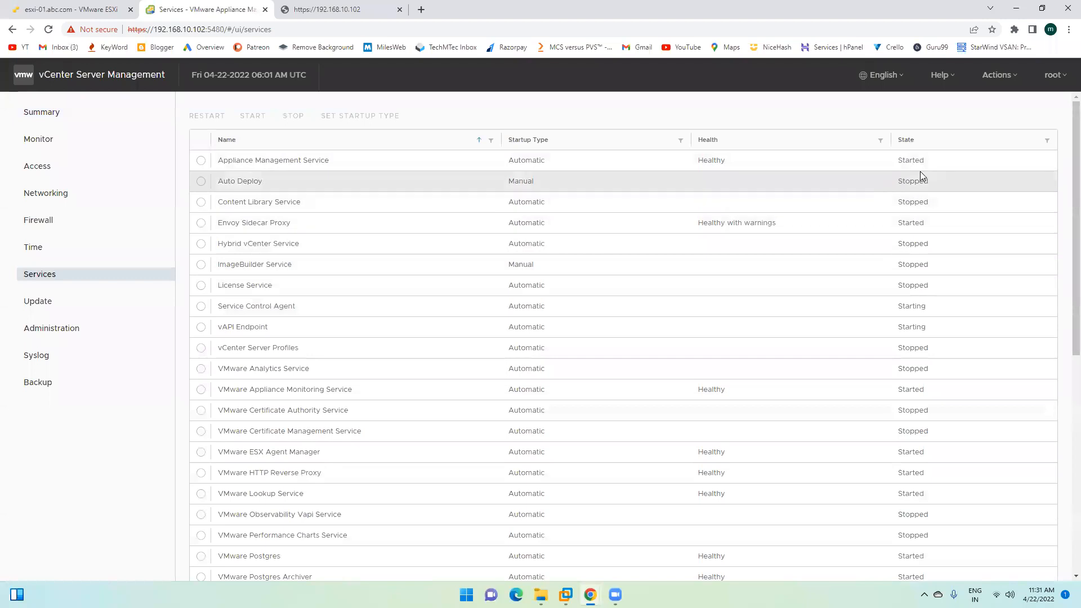
scroll(914, 401, down, 7)
scroll(914, 401, up, 8)
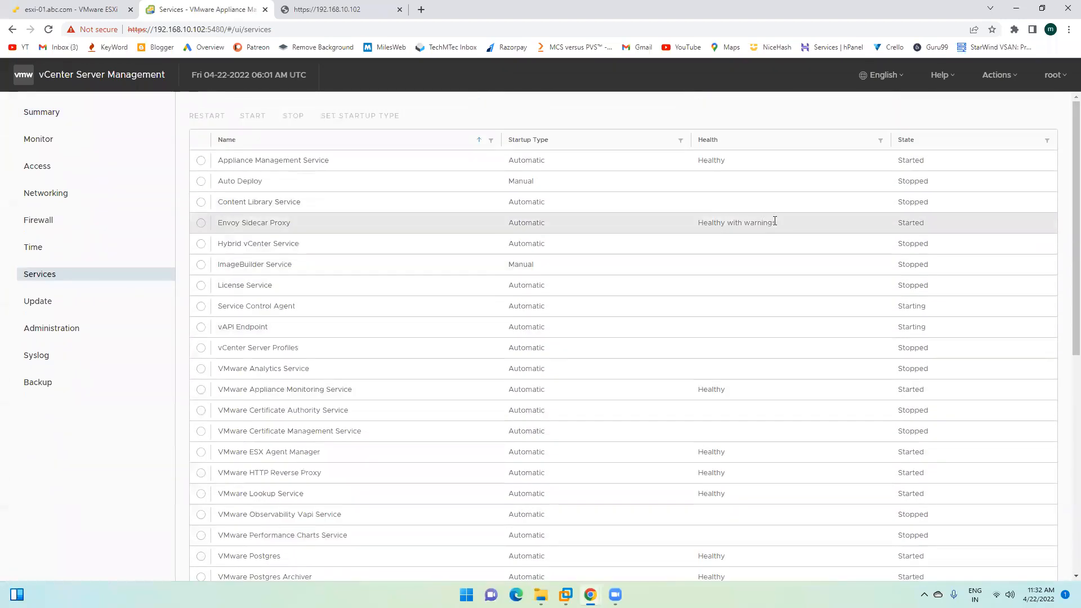
click(337, 9)
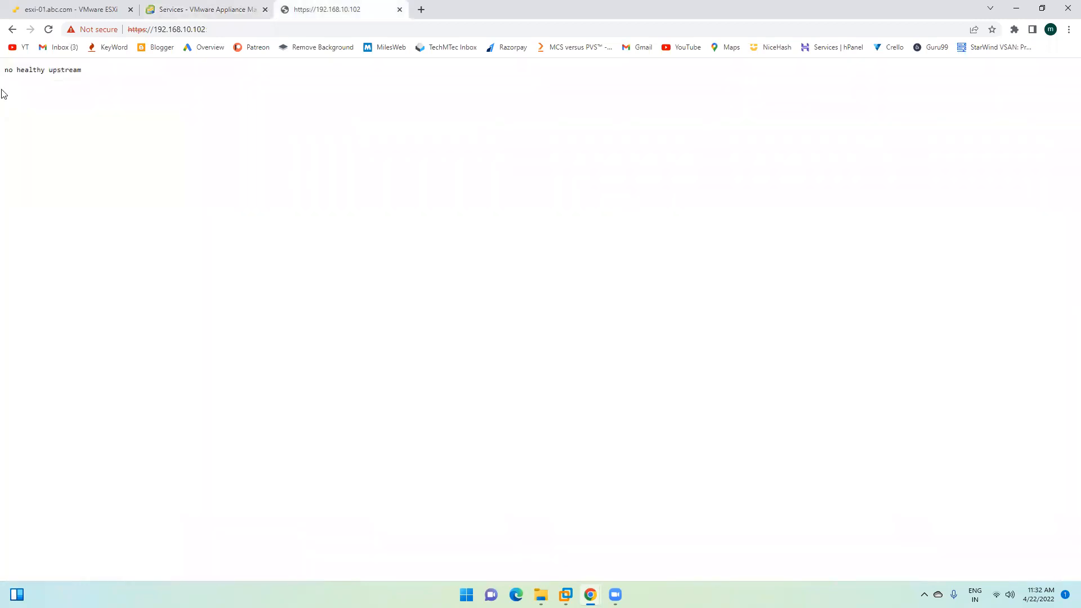
click(48, 33)
Step: Return to the appliance Summary page and select the SSO status value Unknown
click(211, 9)
click(59, 112)
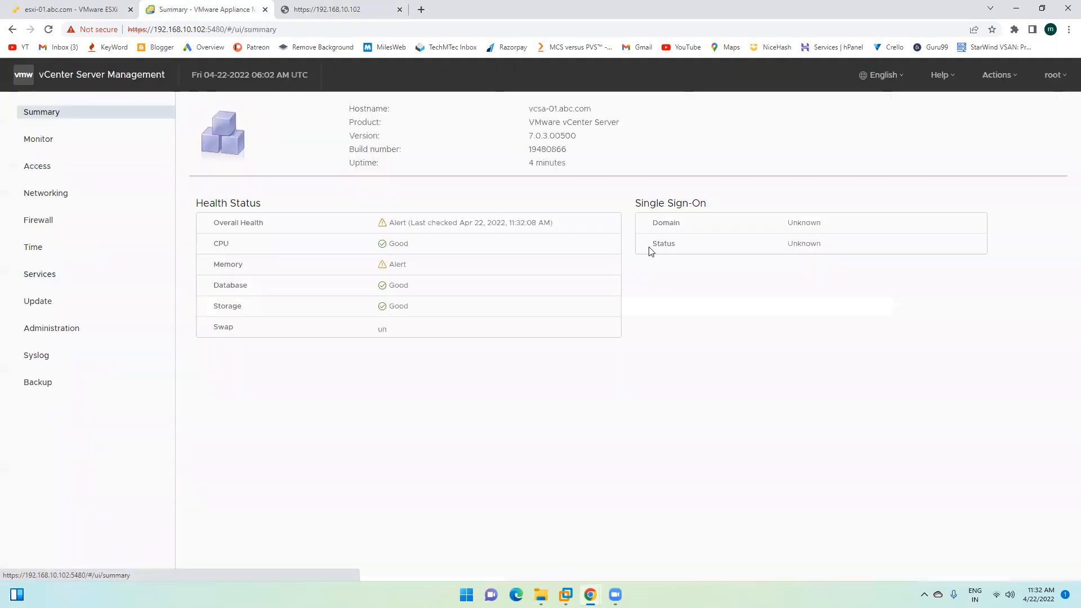
drag(789, 244, 849, 245)
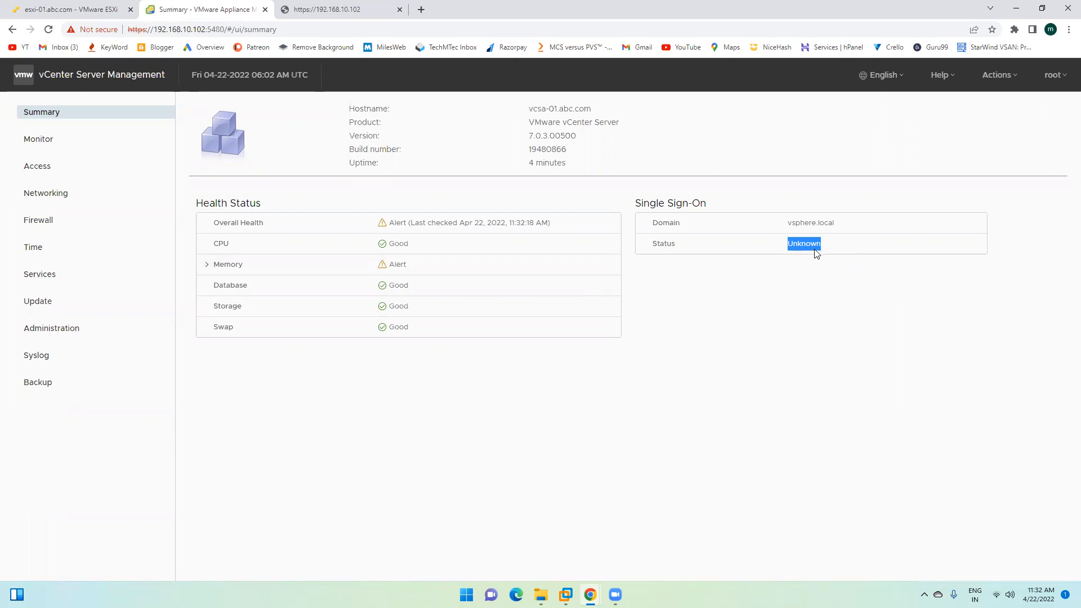
click(829, 248)
double_click(801, 242)
click(803, 242)
double_click(806, 243)
click(816, 242)
double_click(818, 243)
Step: Open Windows Task Manager with Ctrl+Shift+Esc
right_click(732, 594)
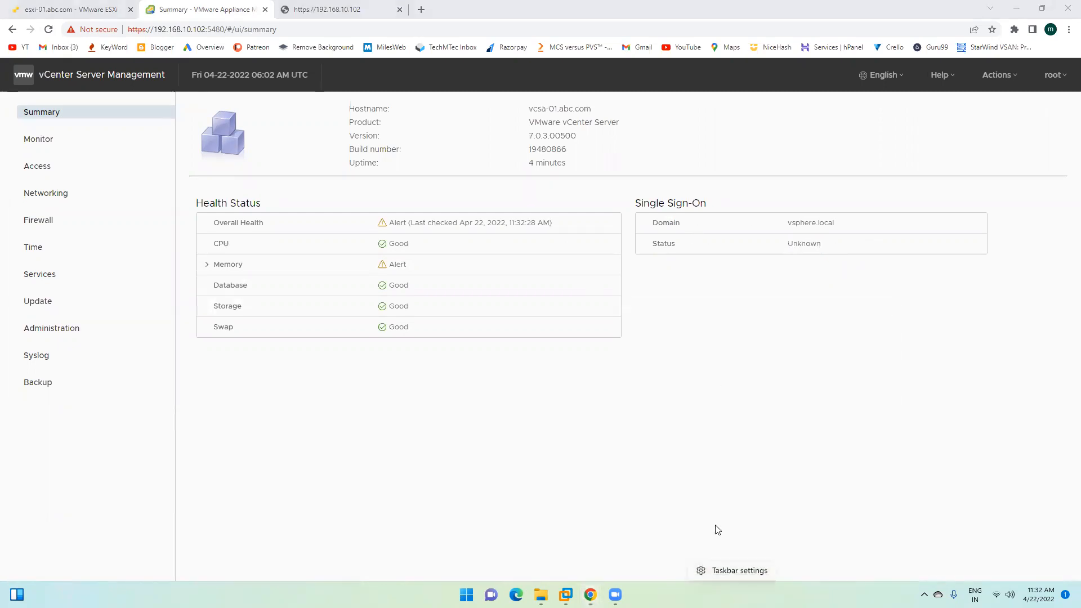
click(651, 477)
key(ctrl+shift+Escape)
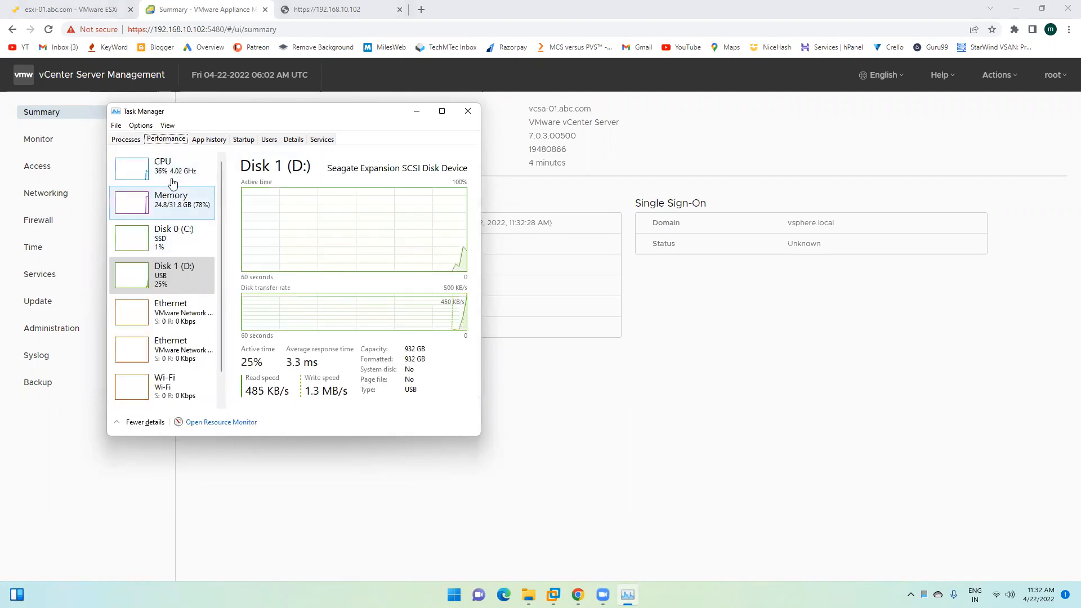
Step: Compare Memory, Disk 1 (D:) and CPU performance graphs, ending on Memory
click(173, 209)
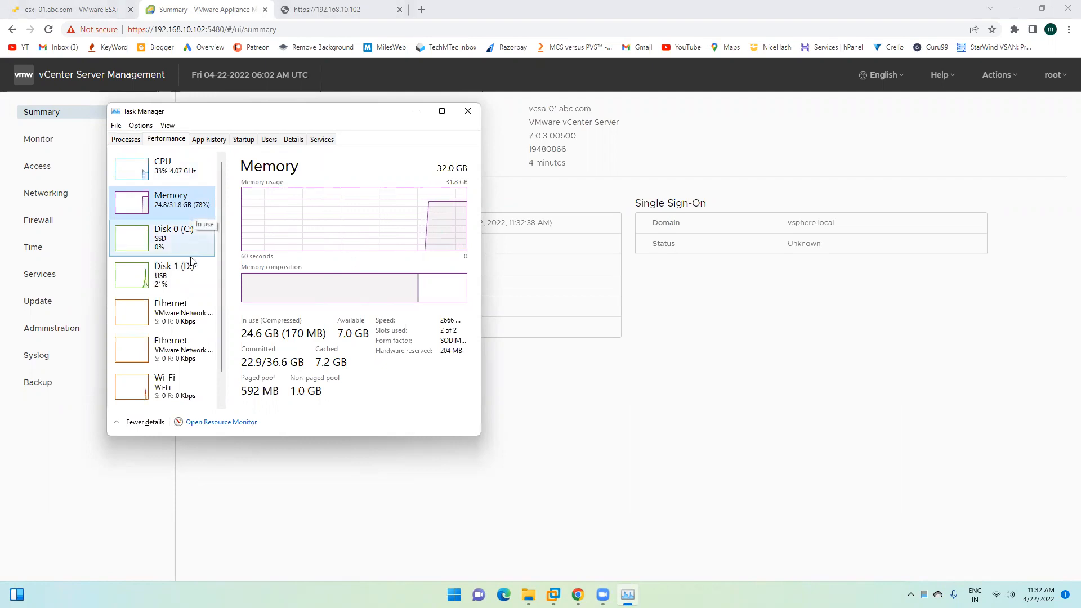
click(178, 285)
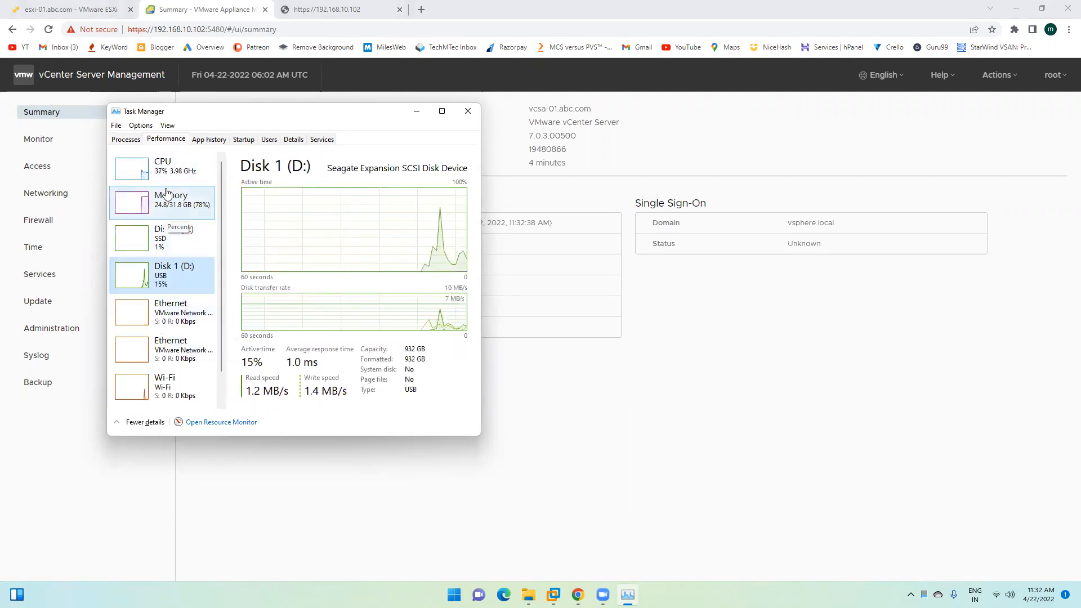
click(168, 167)
click(172, 202)
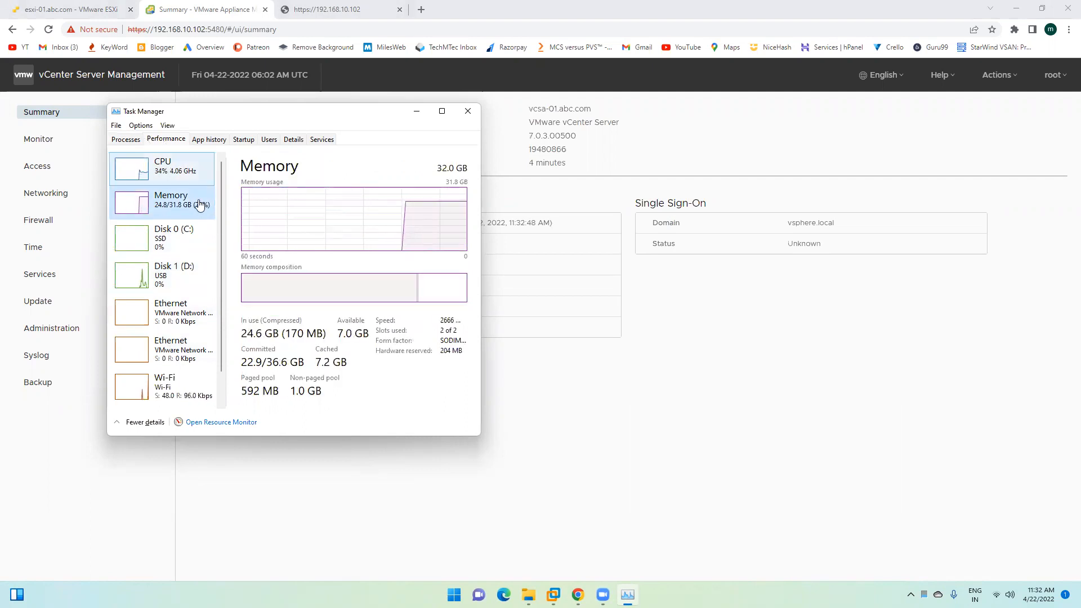
Step: Close Task Manager and reload the appliance Summary page
click(467, 110)
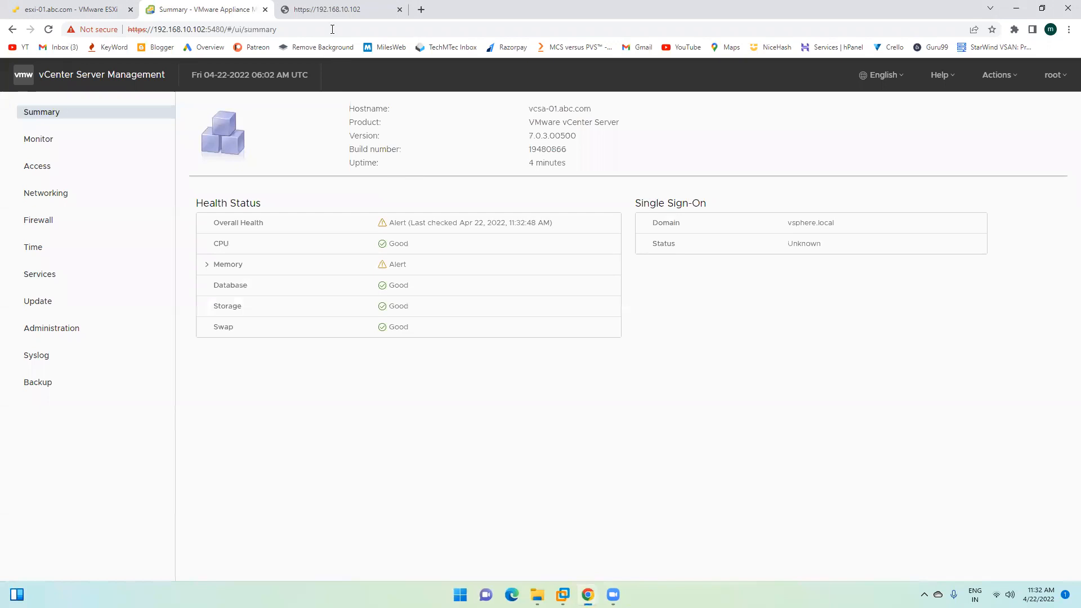
click(47, 30)
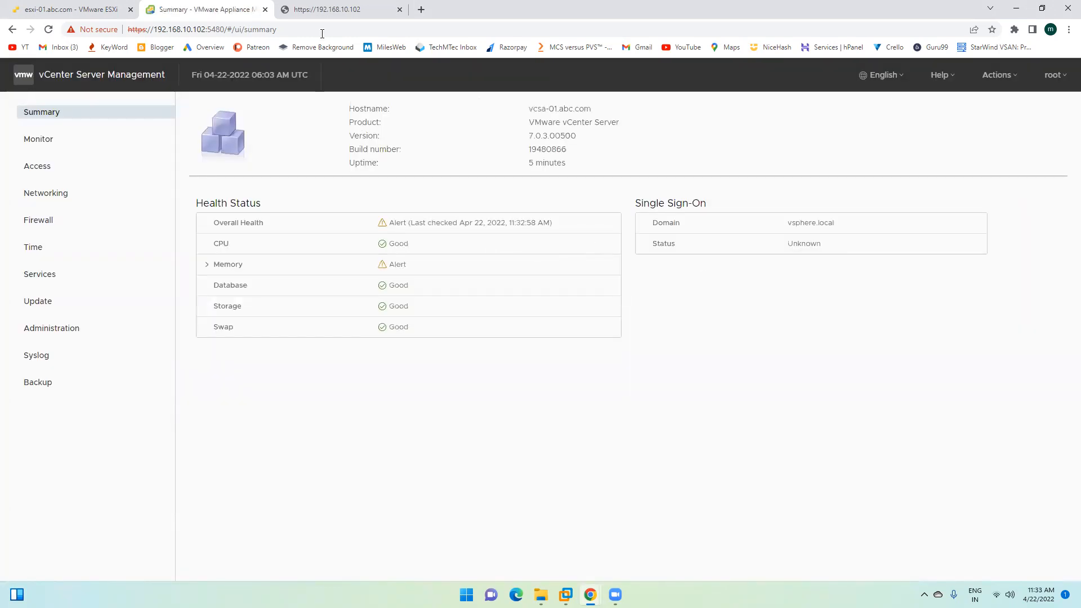
click(48, 30)
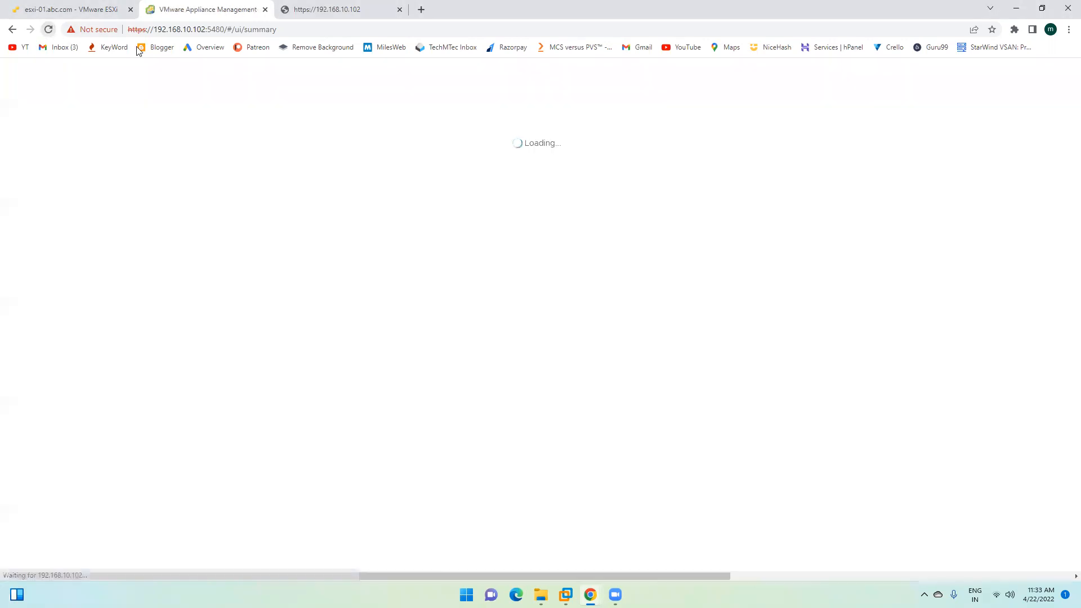
Step: Reload the 192.168.10.102 tab, then keep reloading the appliance Summary page
click(318, 10)
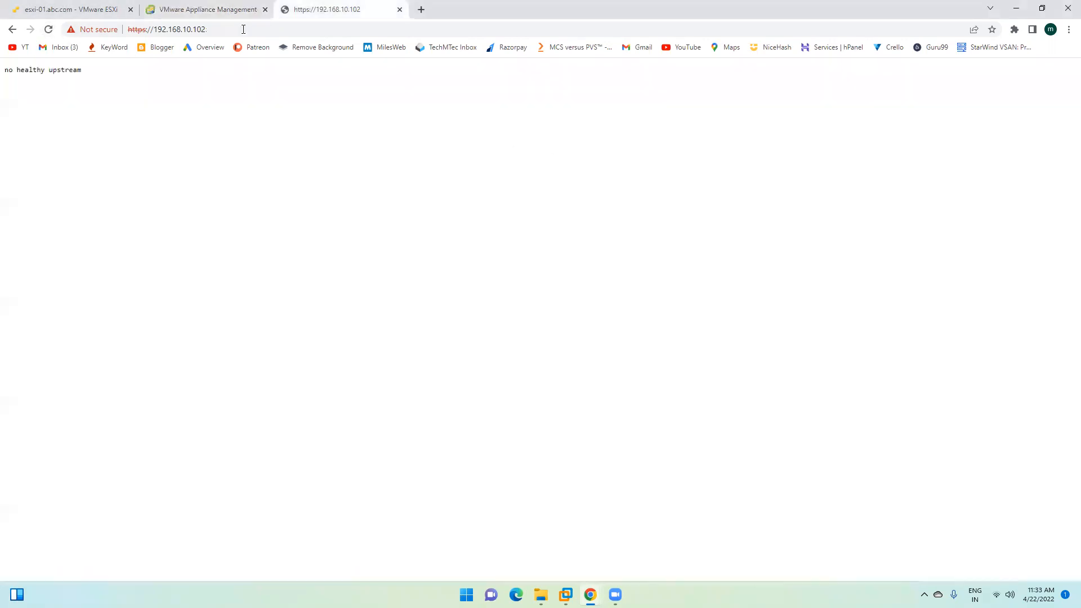
click(48, 30)
click(186, 10)
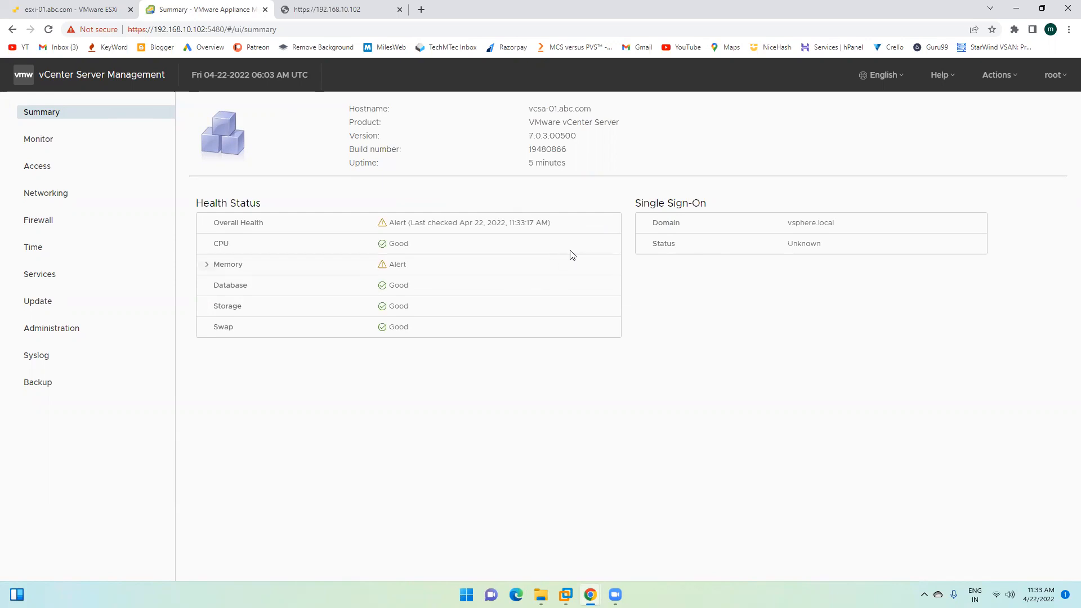
click(48, 29)
click(316, 10)
click(198, 12)
click(49, 30)
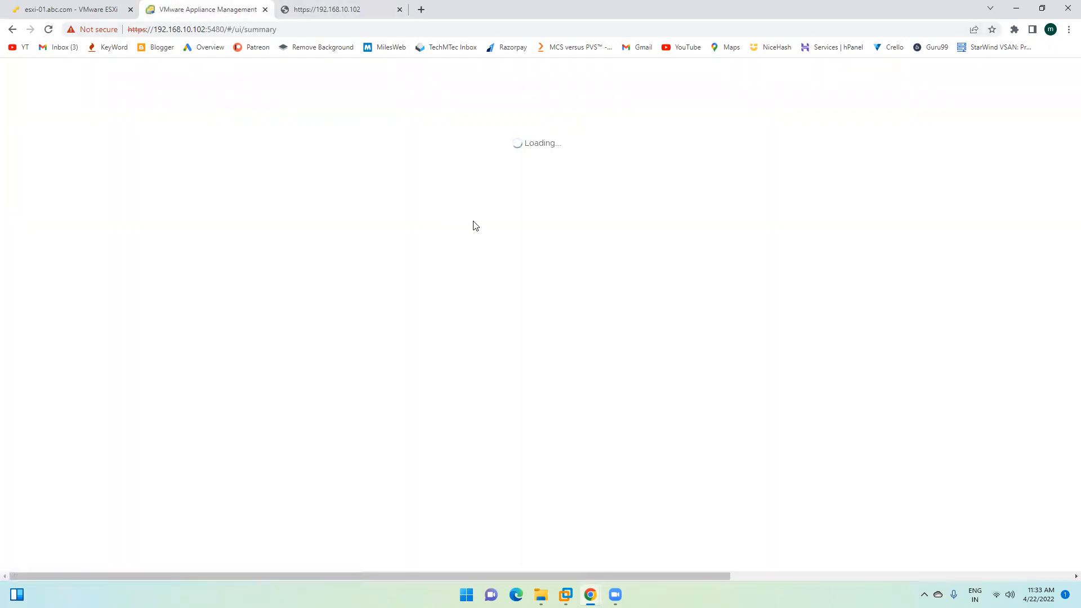
Step: Bring up VMware Workstation, check the DC and ESXi-01 consoles, then minimize it
mouse_move(565, 594)
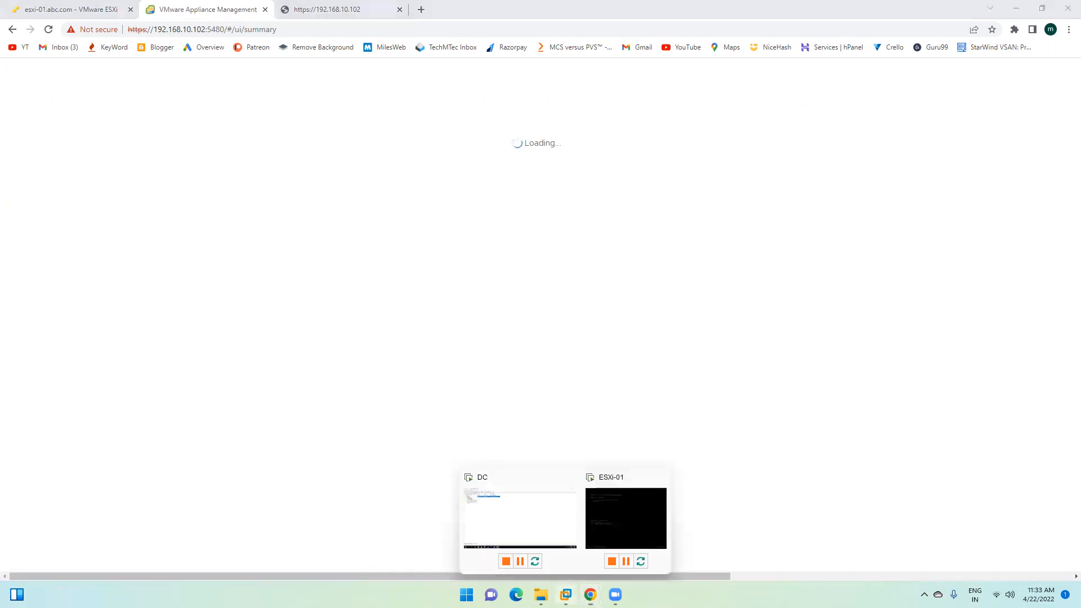
click(542, 497)
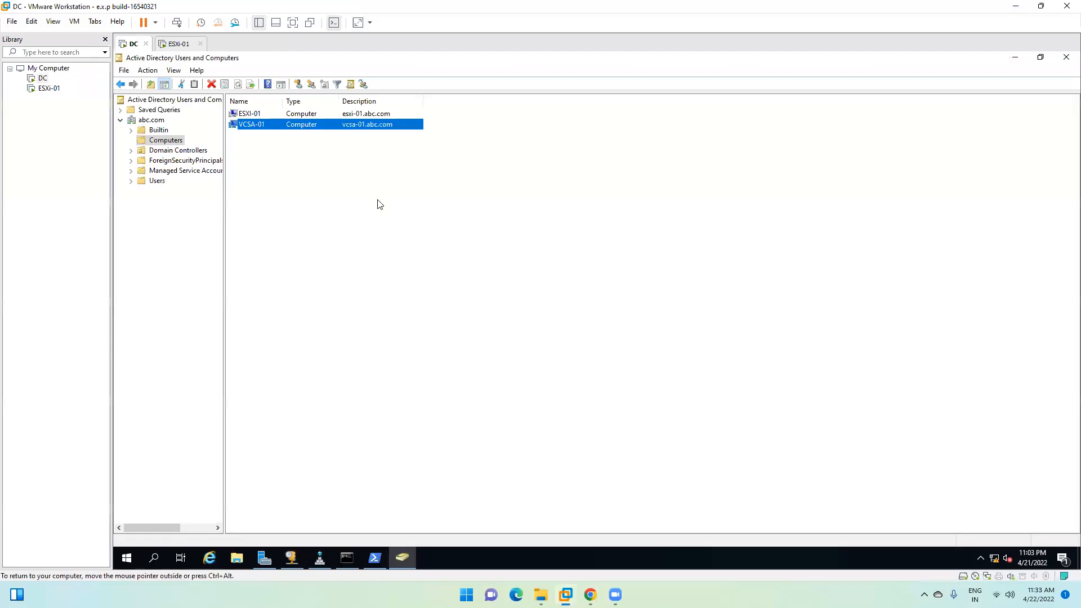
click(175, 44)
click(129, 45)
click(182, 45)
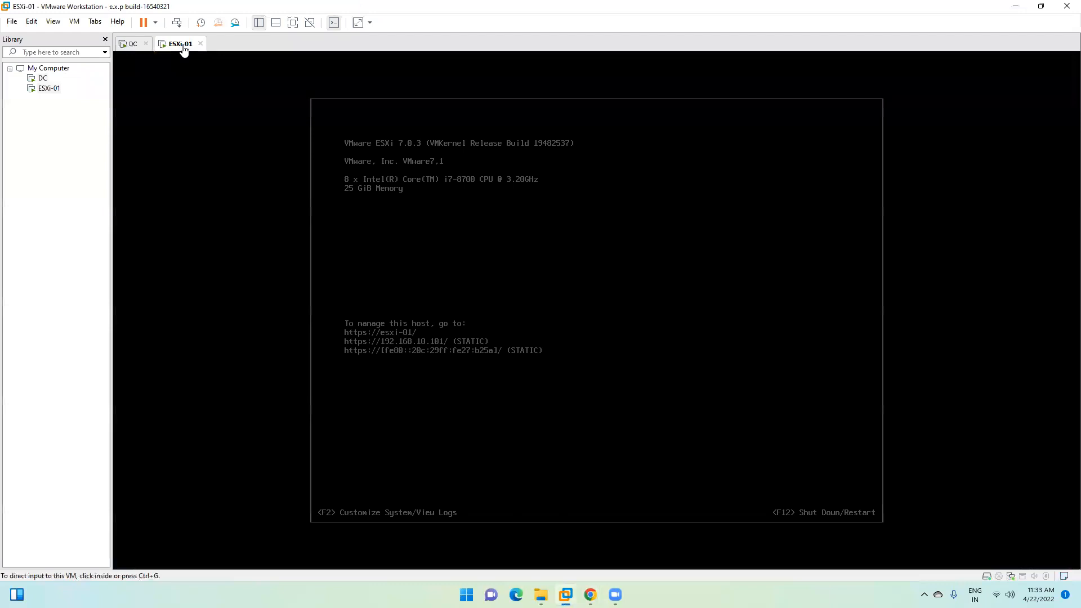
click(133, 45)
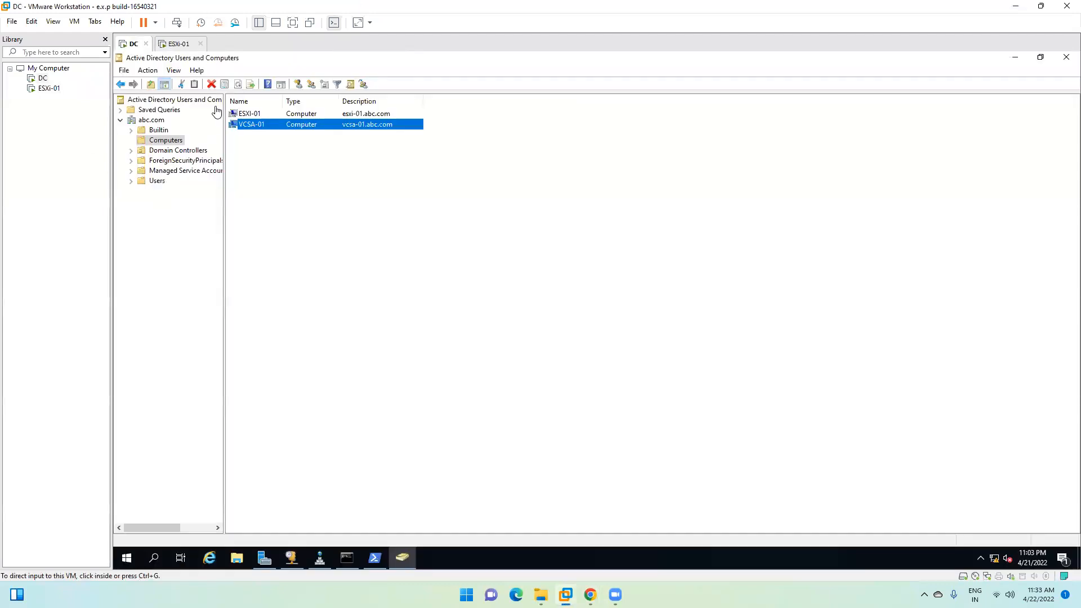
click(62, 88)
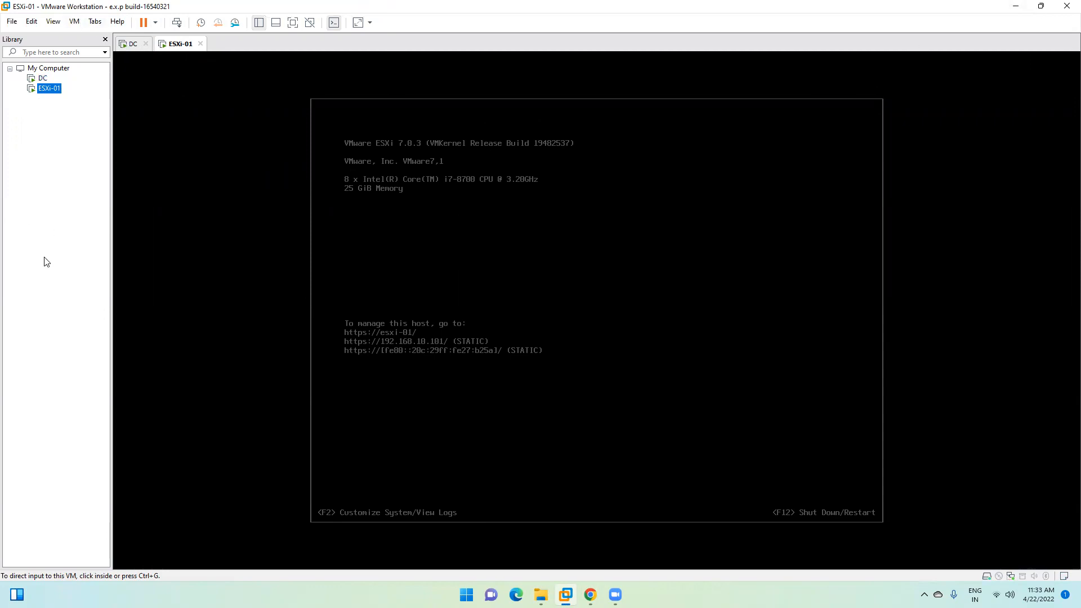
click(130, 45)
click(177, 46)
click(1016, 6)
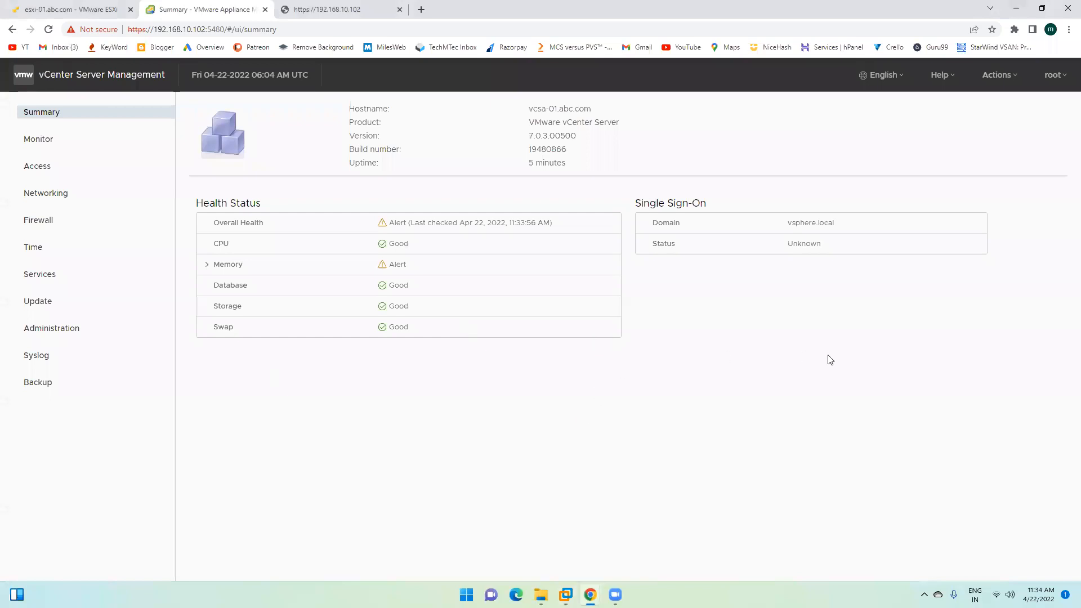
Step: Reload the Summary, check the 192.168.10.102 tab, then view the Monitor CPU and Memory charts
click(48, 29)
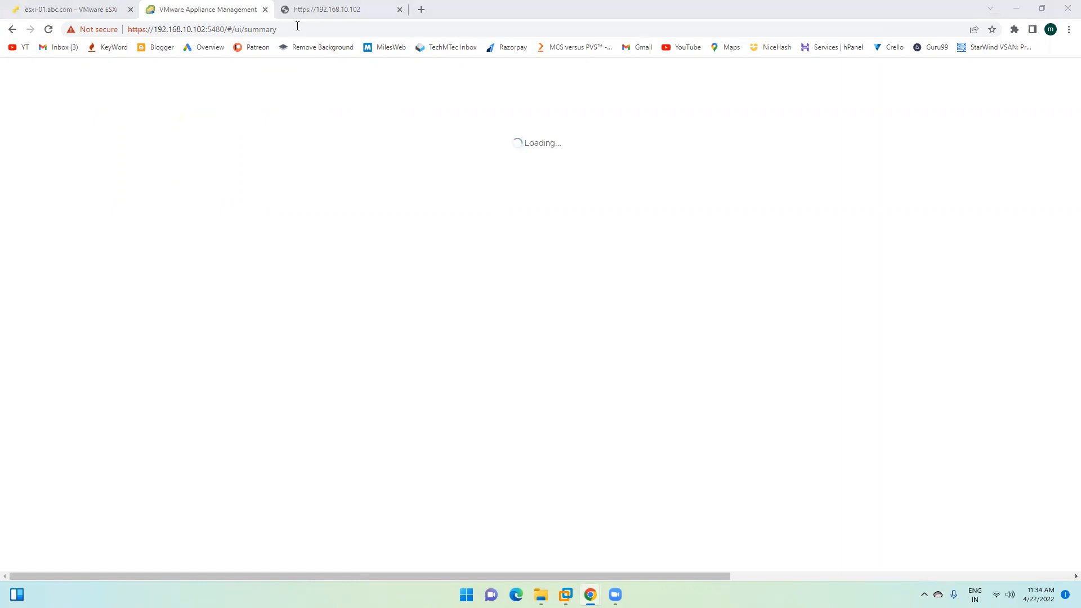
key(ctrl+Tab)
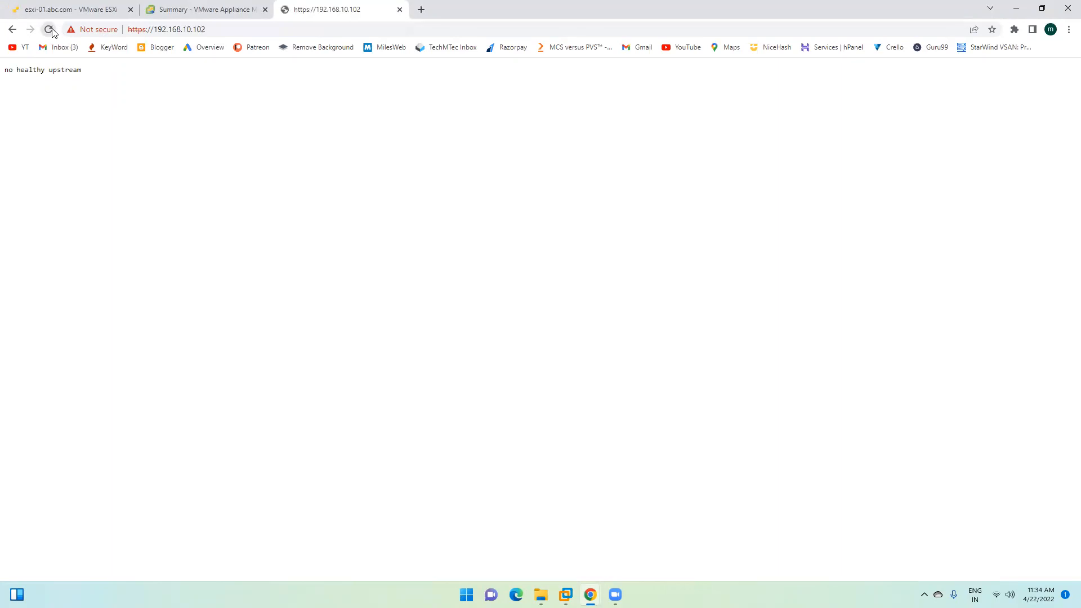
click(226, 9)
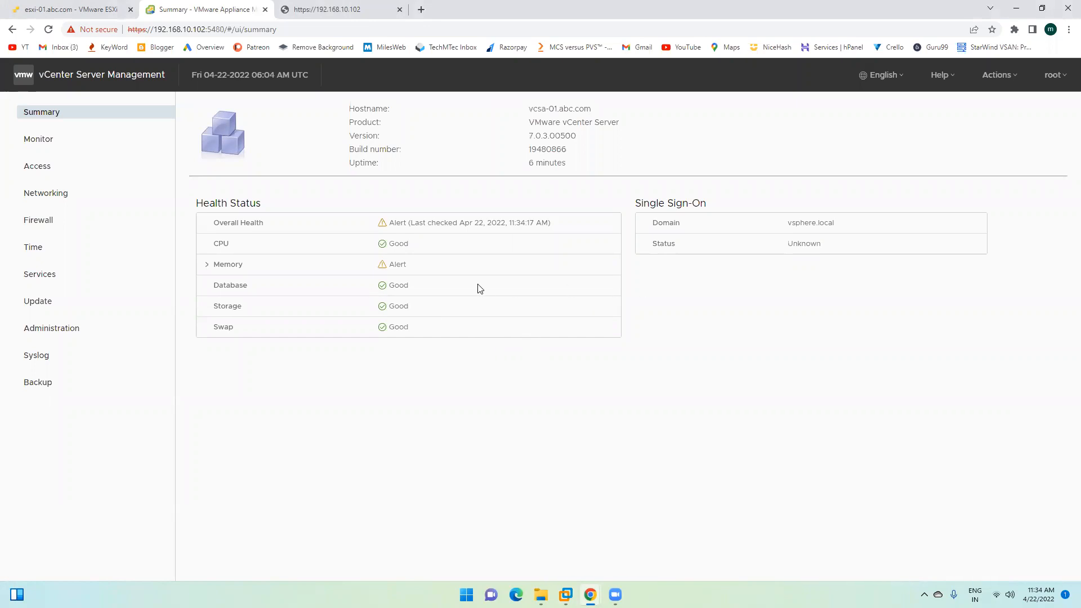
click(64, 144)
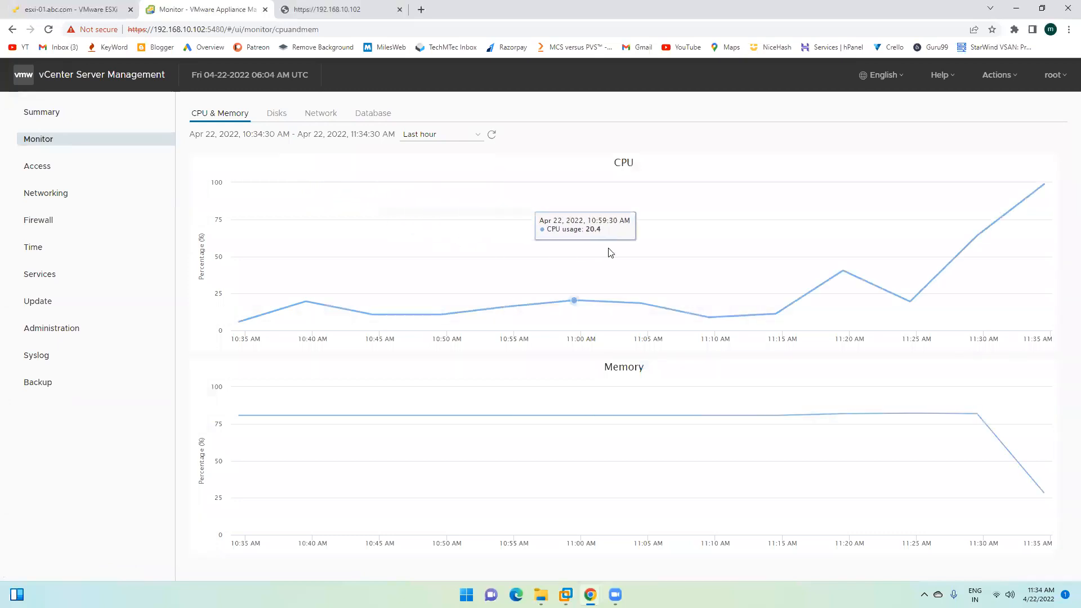
Step: Start a firewall rule under Access > Firewall, cancel it, and show the Services page
click(33, 165)
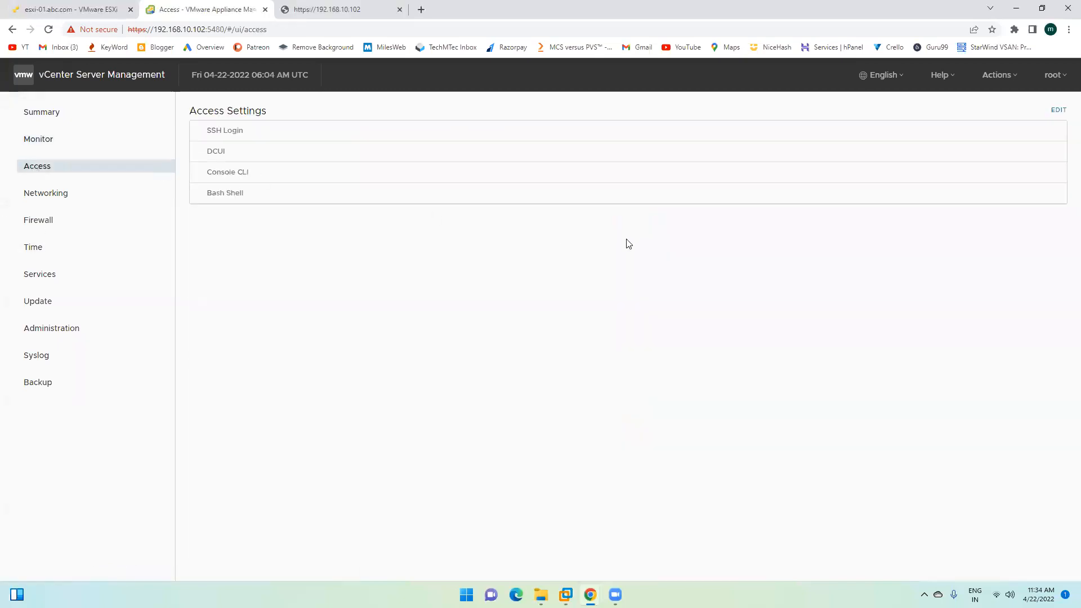
click(55, 220)
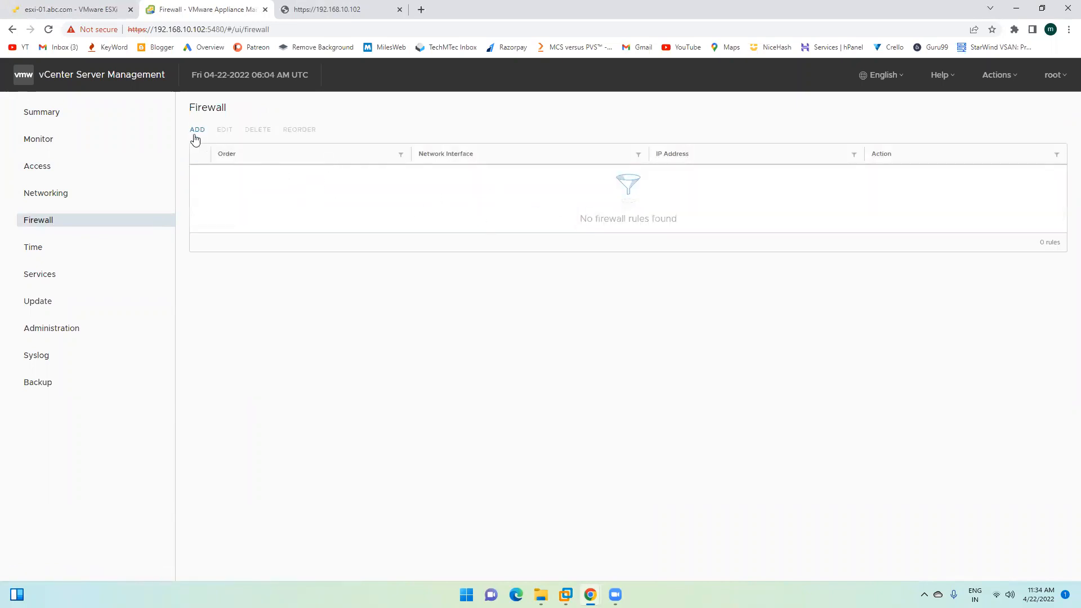
click(196, 130)
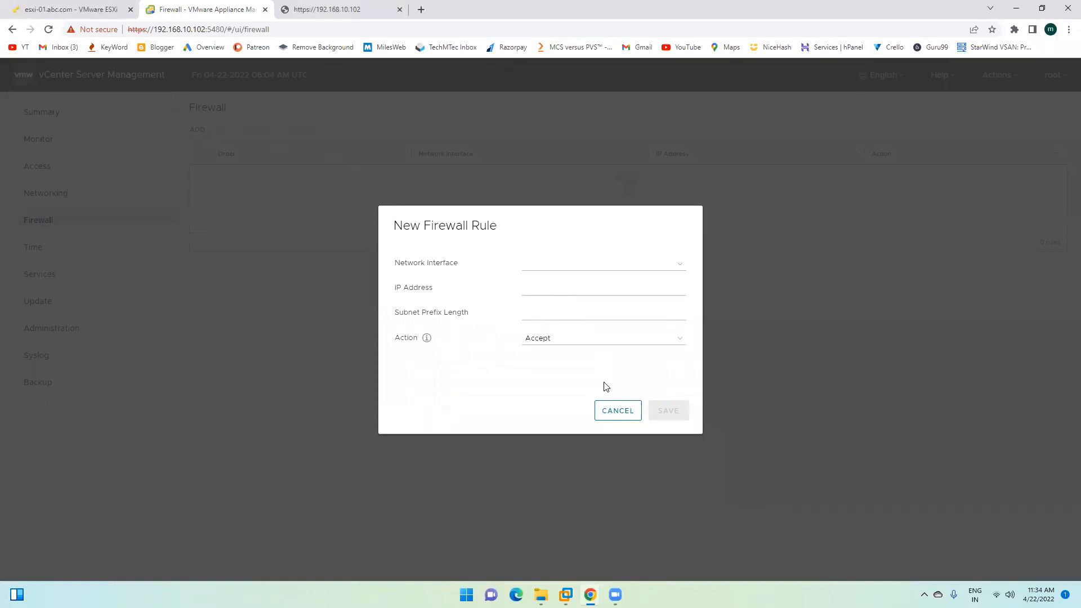
click(572, 266)
click(572, 266)
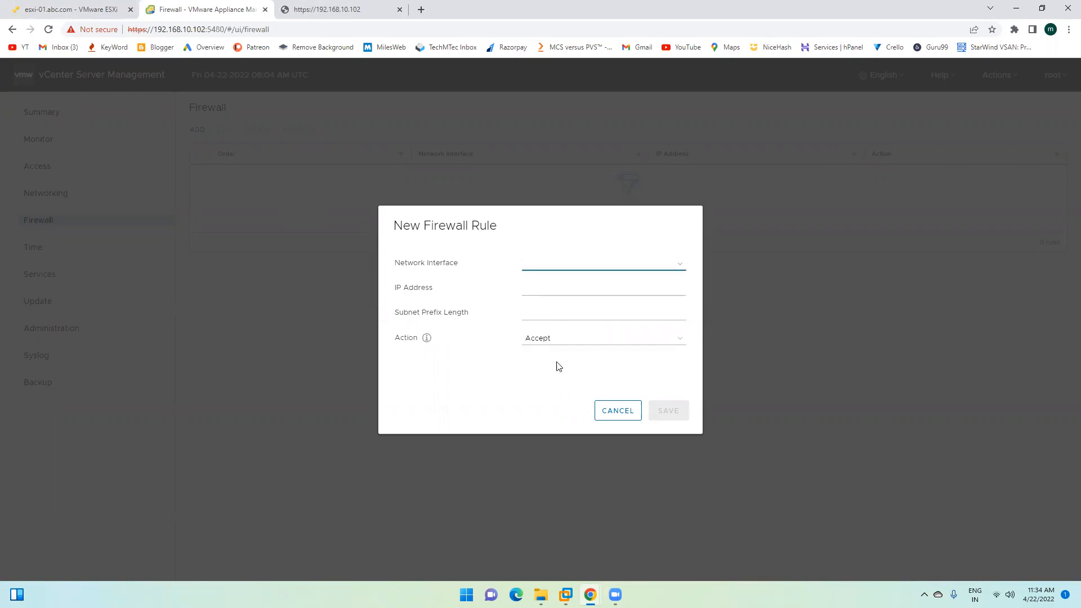
click(621, 414)
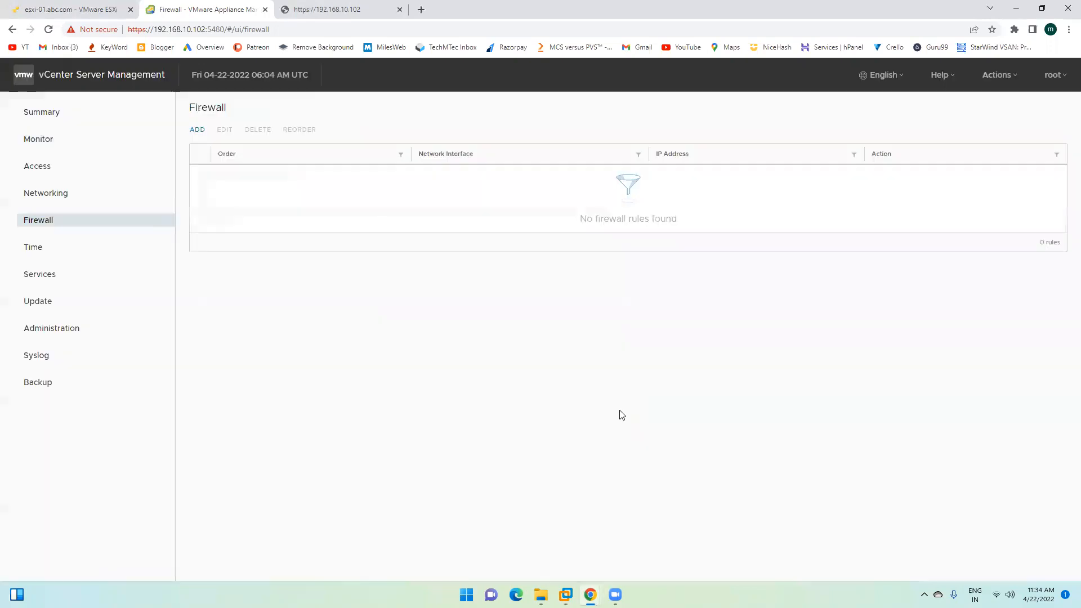
click(43, 275)
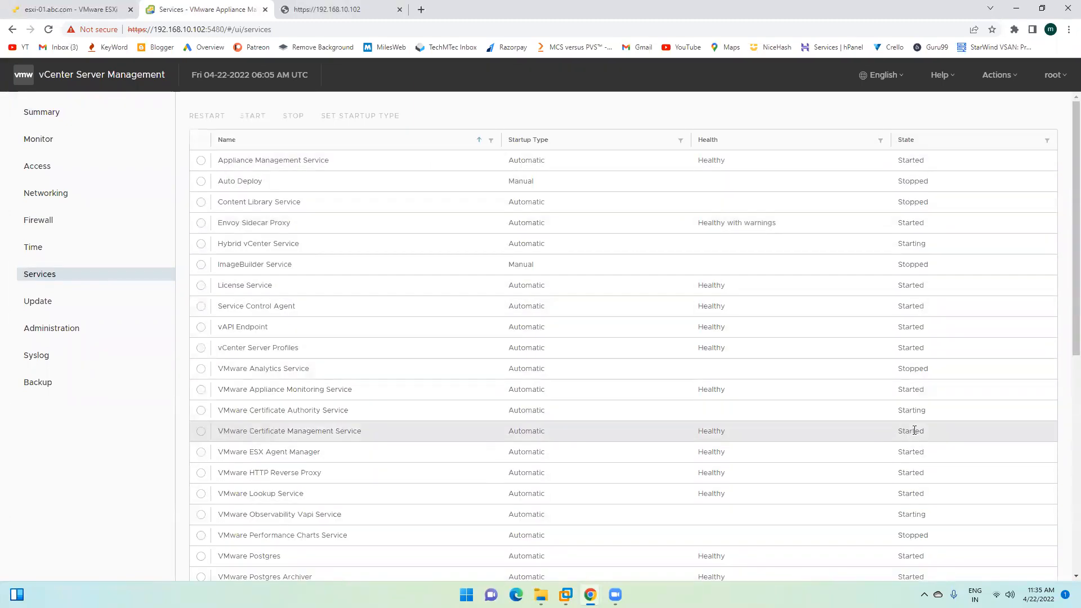
Step: Scroll the Services table to the bottom and back up, then reload the page
scroll(914, 430, down, 2)
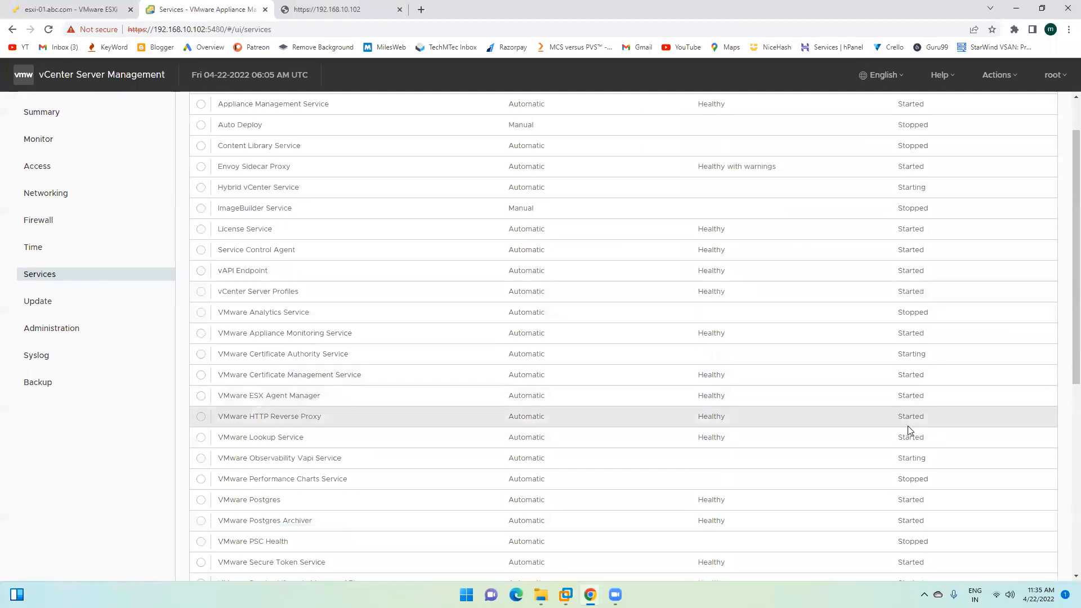
scroll(908, 430, down, 2)
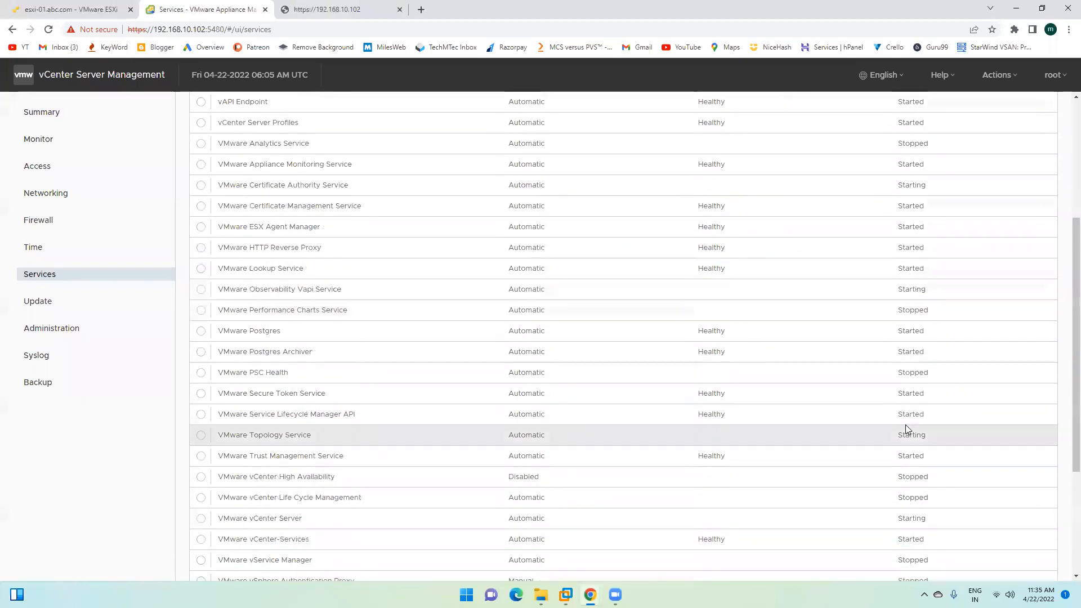
scroll(905, 430, down, 3)
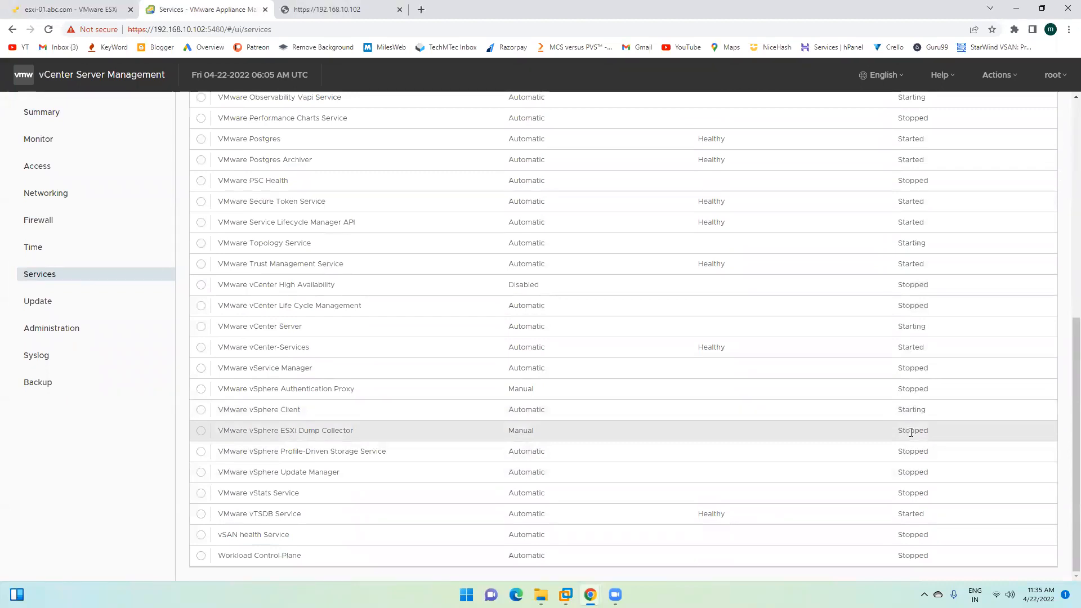
scroll(907, 432, up, 1)
scroll(907, 430, up, 6)
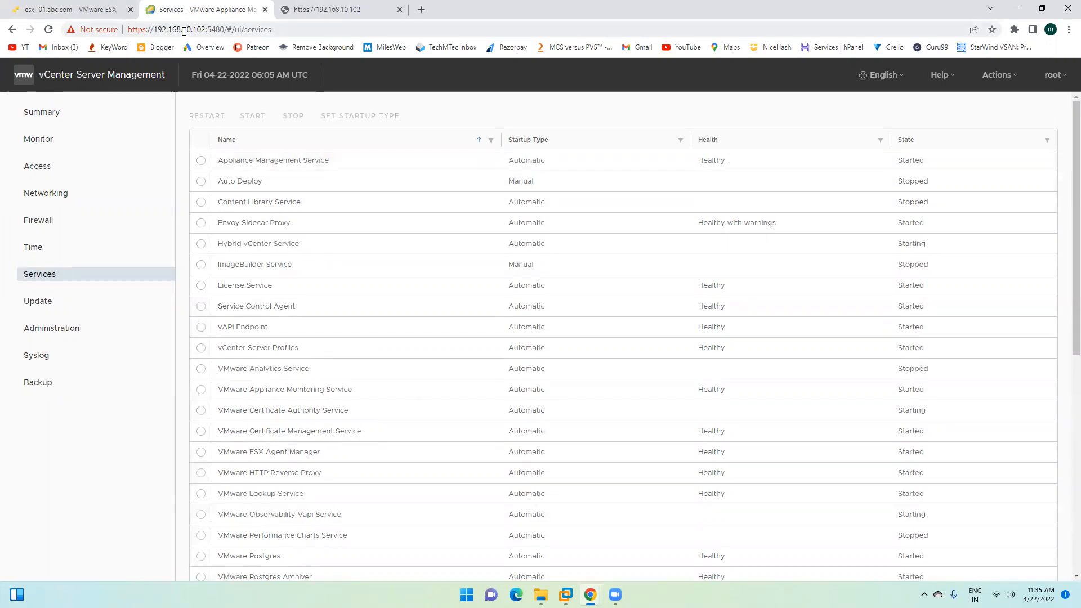
click(48, 29)
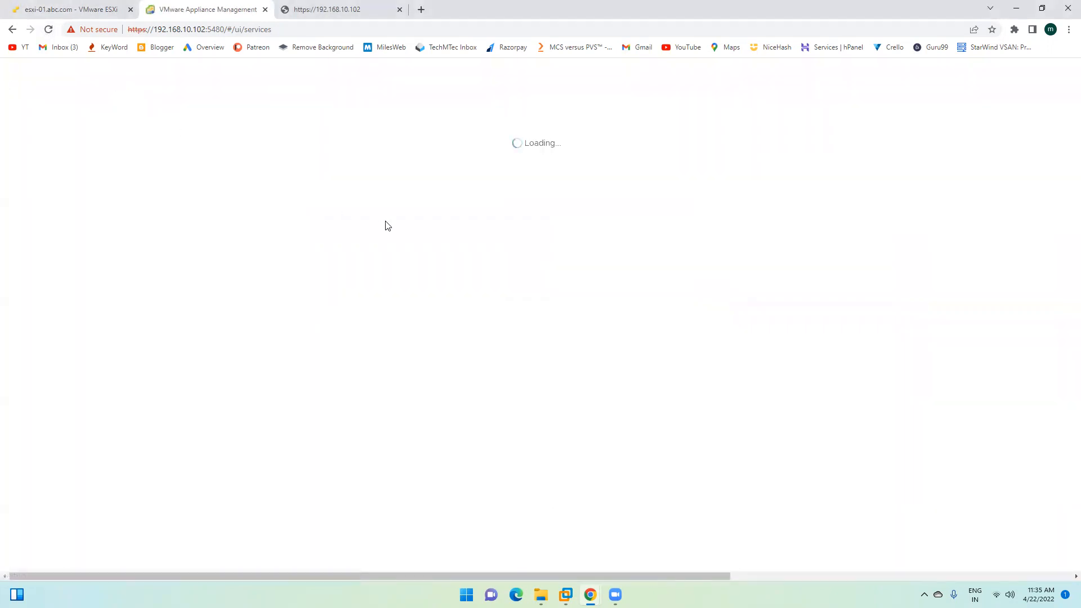
Step: Reload the 192.168.10.102 tab to reach the Welcome to VMware vSphere page, and reload the appliance Services page
click(332, 9)
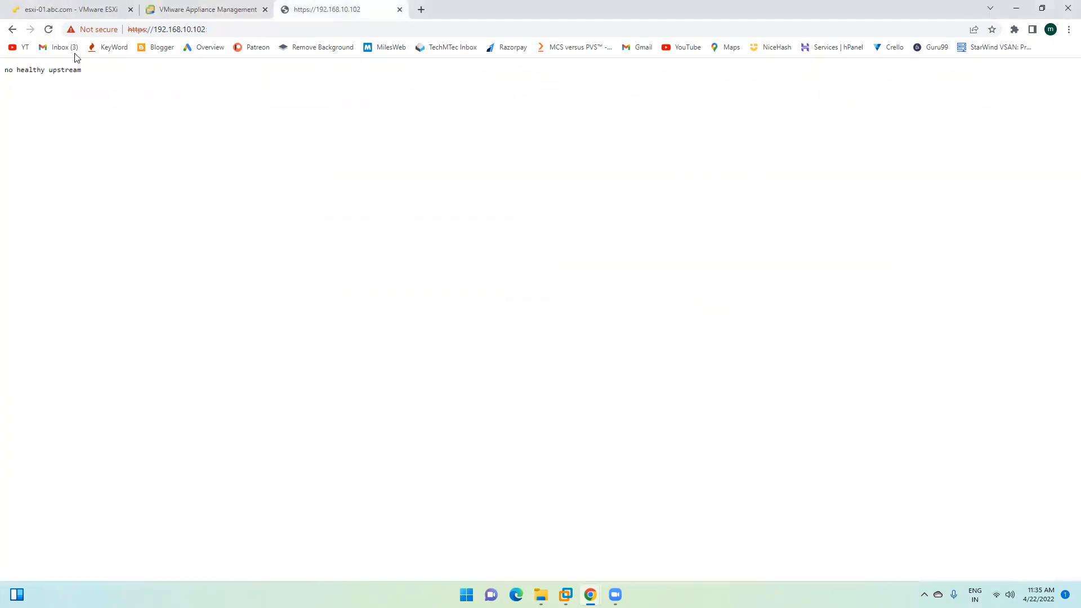
click(47, 29)
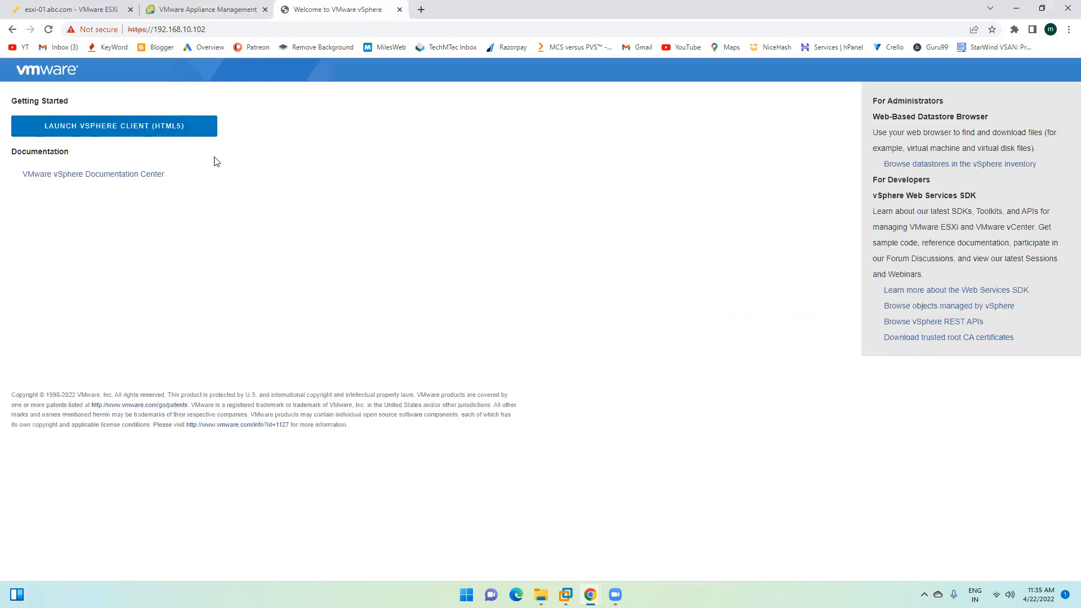
click(213, 10)
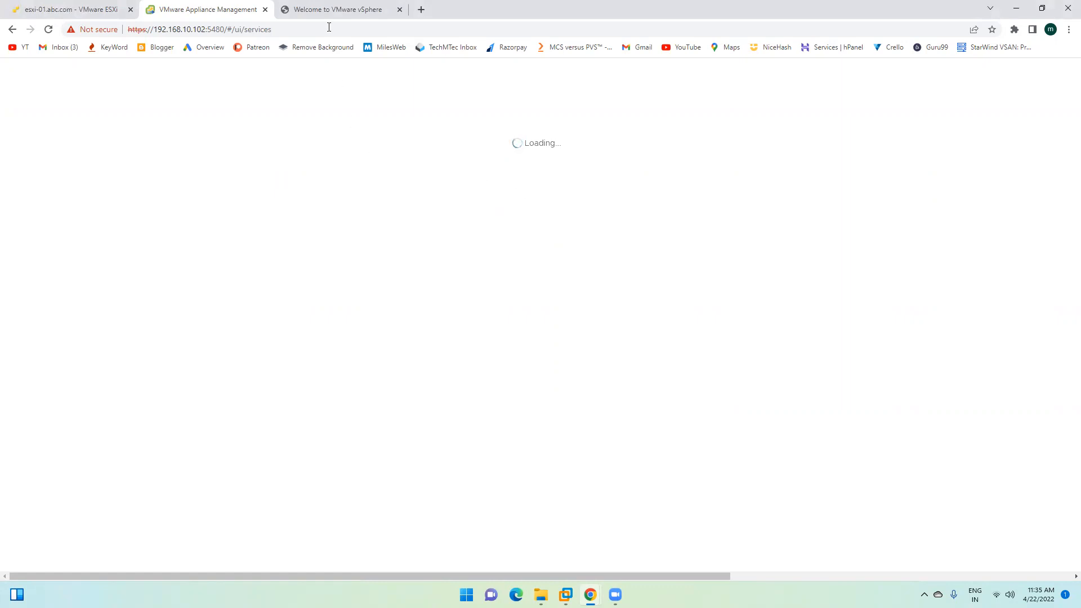
click(48, 29)
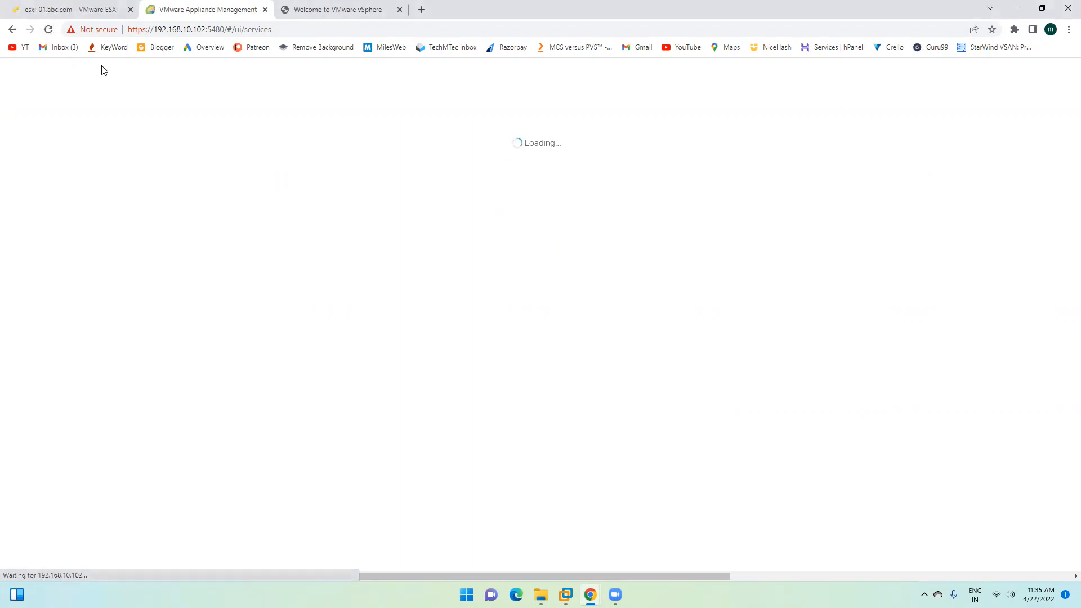
click(60, 9)
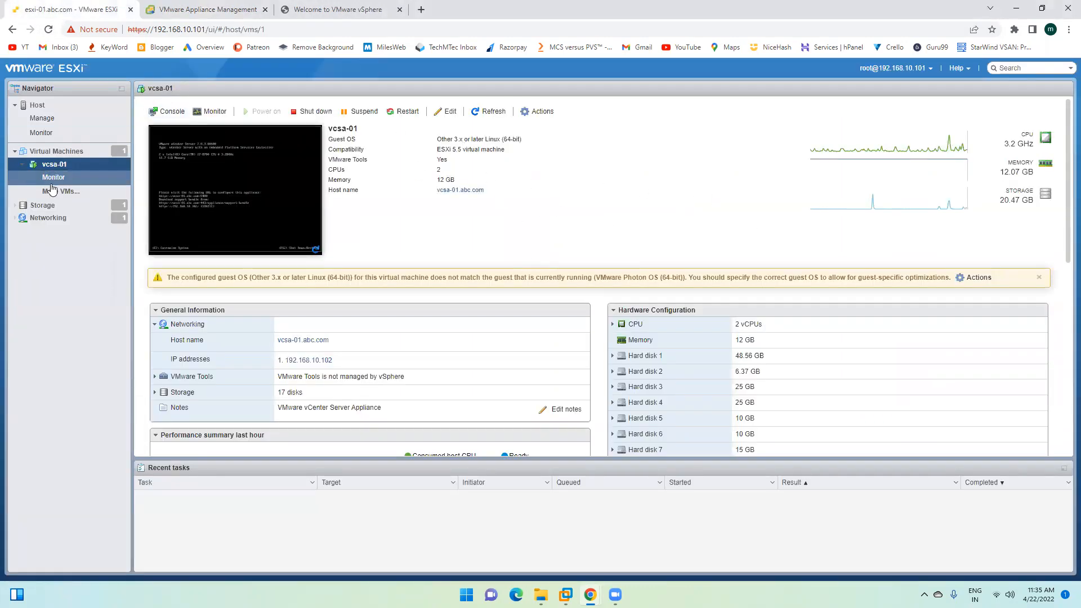
Step: Check the ESXi host's Authentication settings to confirm it is joined to ABC.COM
click(77, 118)
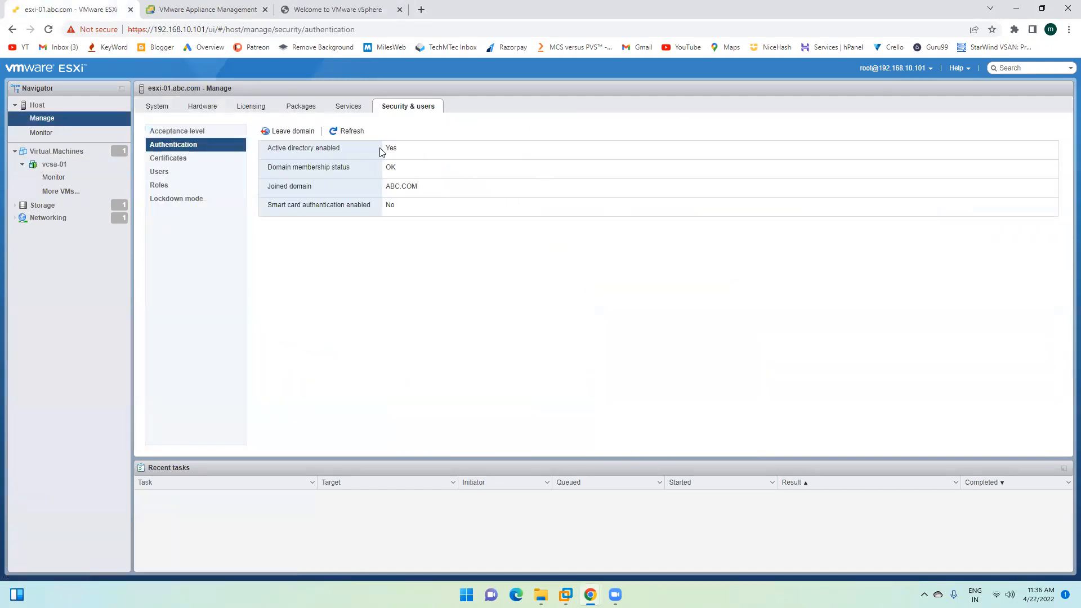
drag(270, 147, 499, 224)
click(500, 225)
drag(187, 91, 206, 91)
click(200, 91)
Step: Review the appliance Summary's Single Sign-On domain and status, then launch the vSphere Client
click(209, 9)
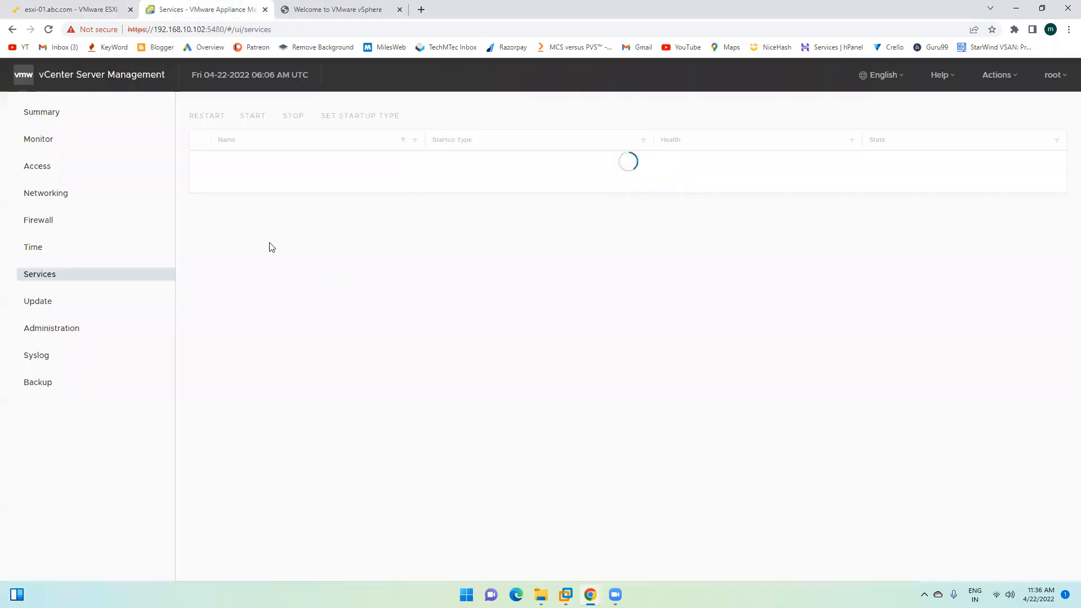
click(54, 112)
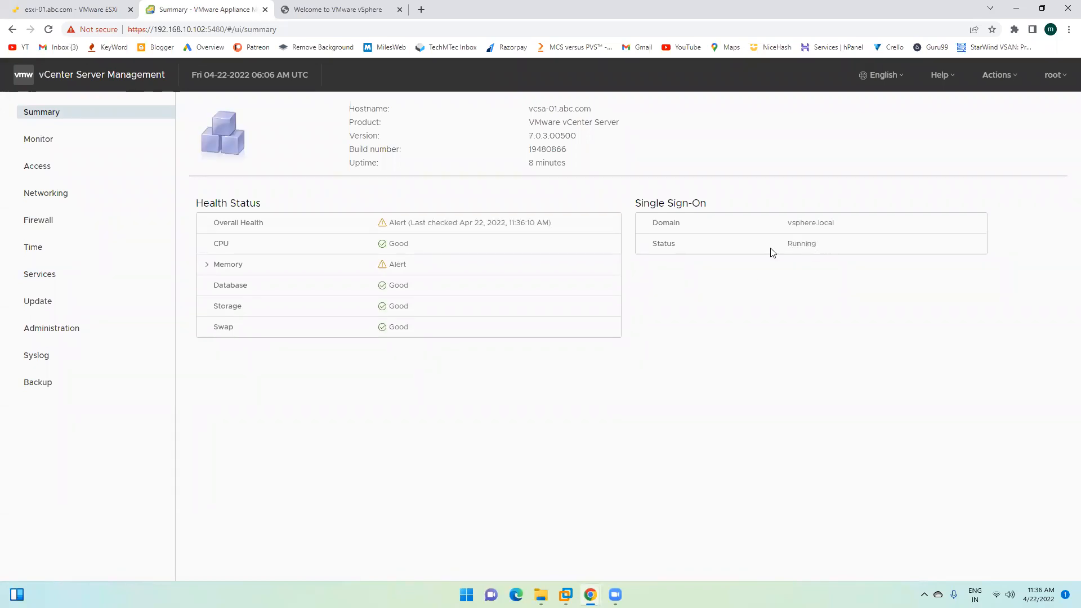
drag(655, 220, 856, 258)
click(788, 324)
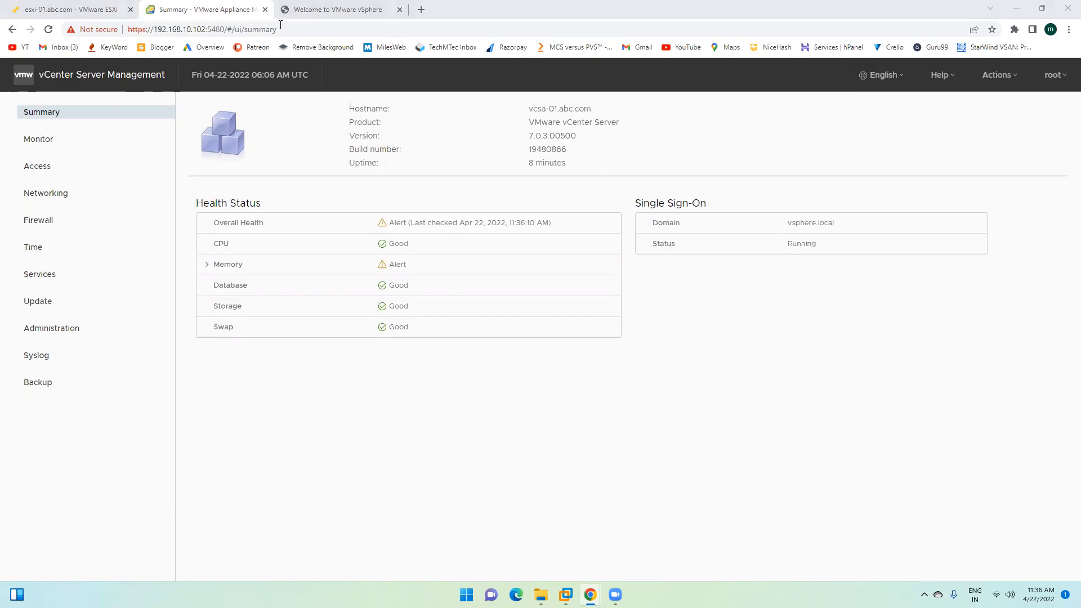
click(332, 10)
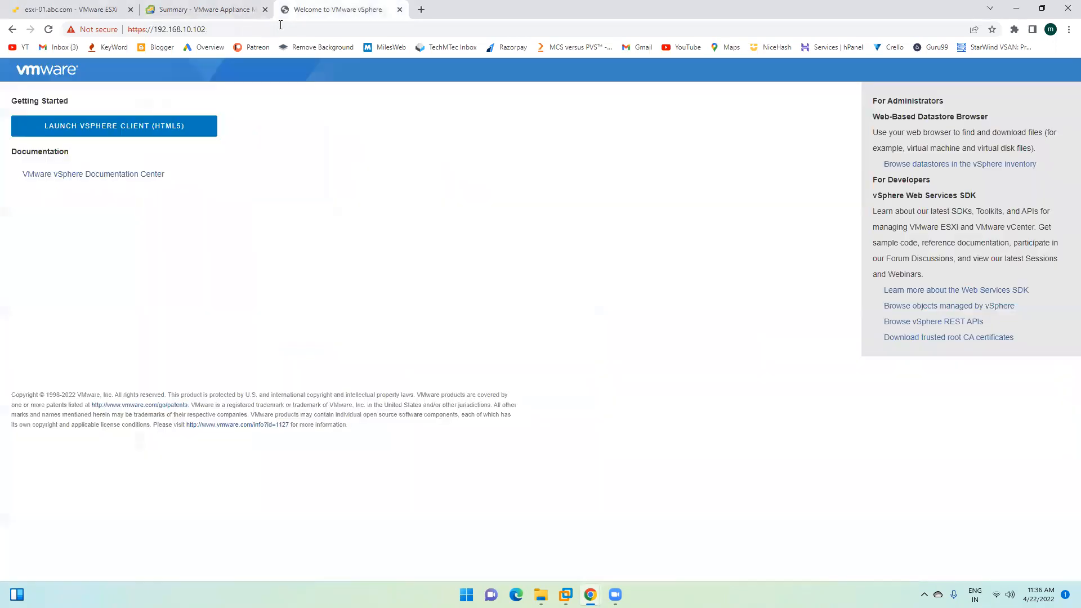
click(86, 126)
Step: Open the appliance Services list and inspect the vAPI Endpoint service and its Automatic startup type
click(184, 10)
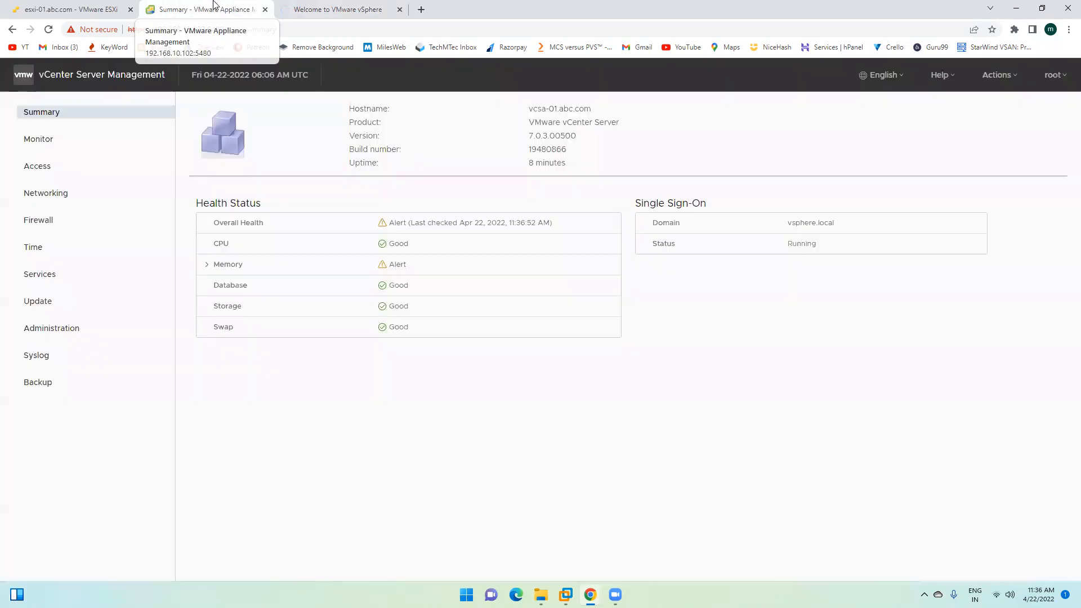
click(54, 274)
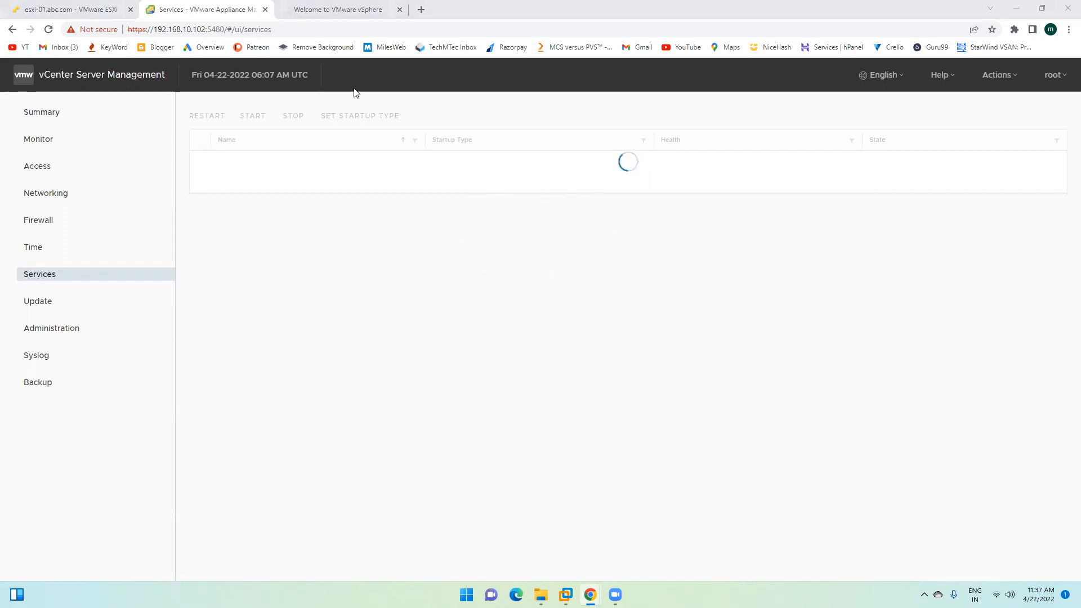
click(334, 9)
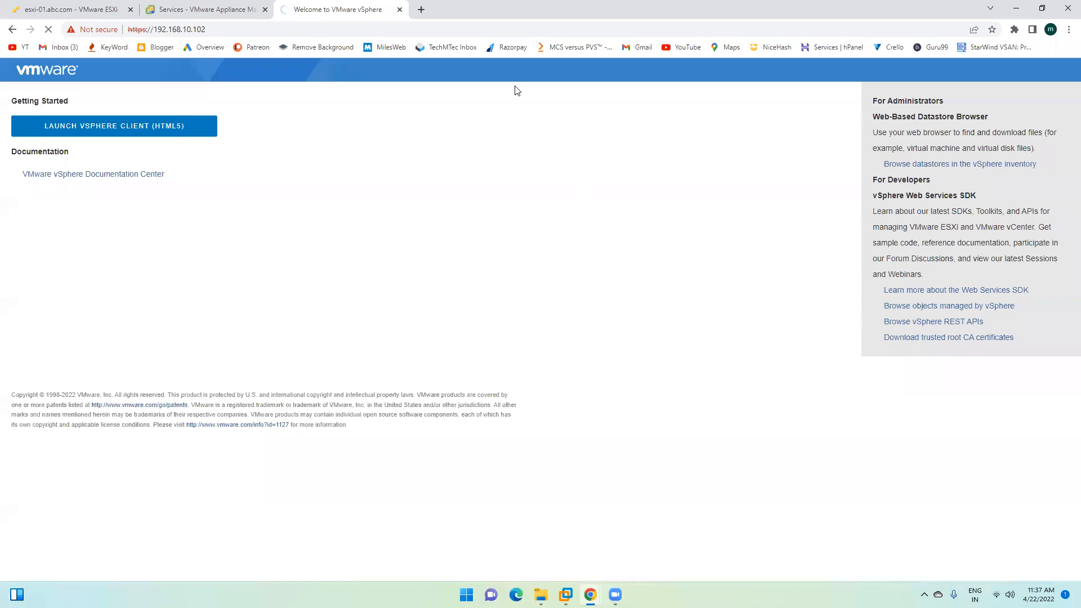
click(179, 9)
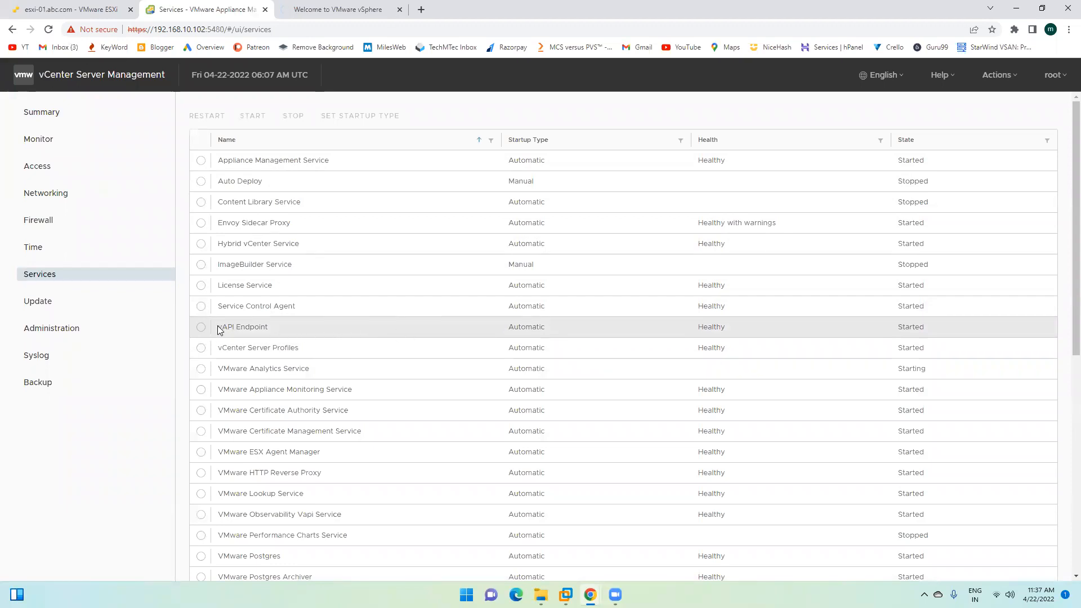
drag(219, 326, 273, 332)
double_click(263, 327)
click(338, 10)
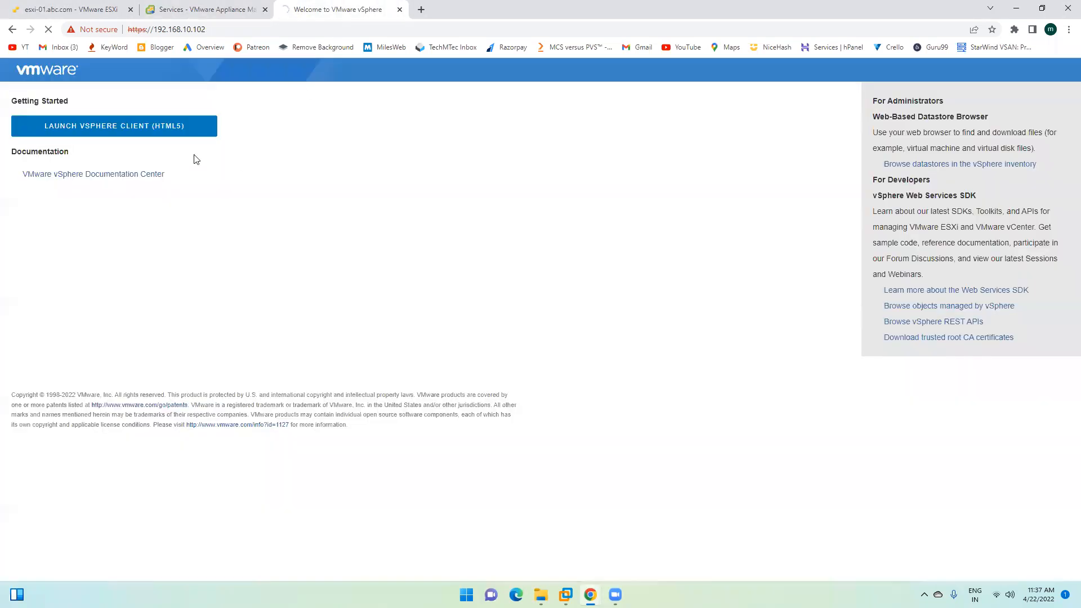
click(225, 8)
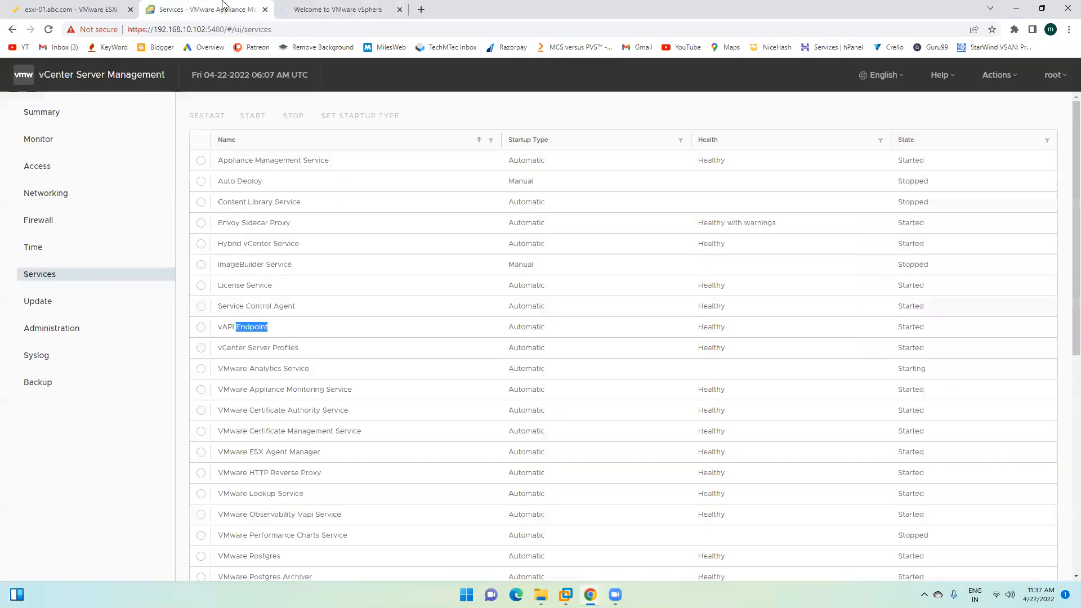
double_click(525, 325)
double_click(243, 326)
double_click(223, 326)
double_click(252, 326)
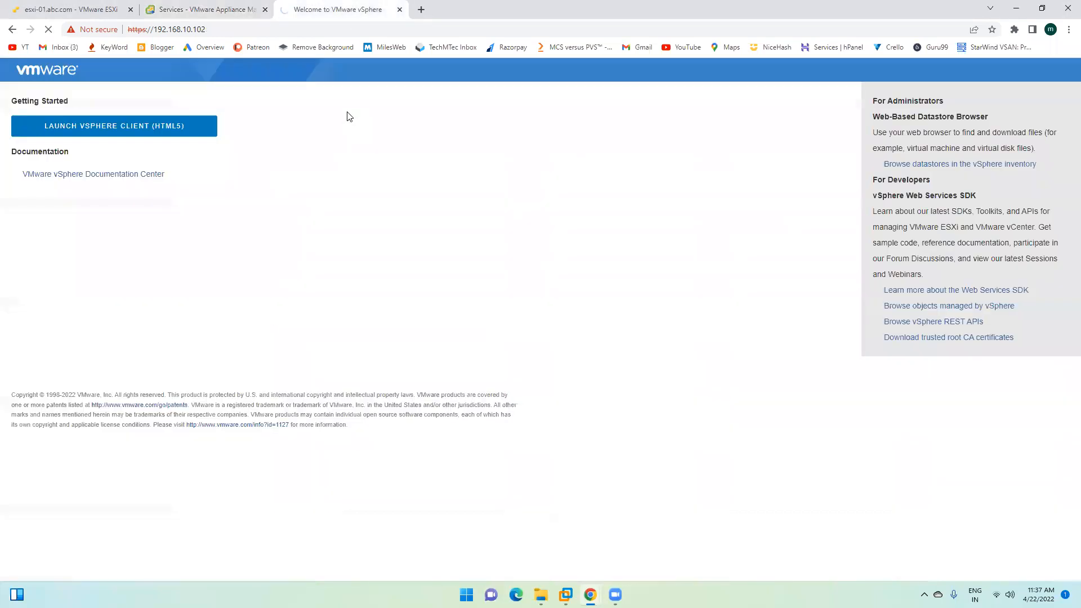
Step: Launch the vSphere Client again and check on the loading welcome page
click(128, 126)
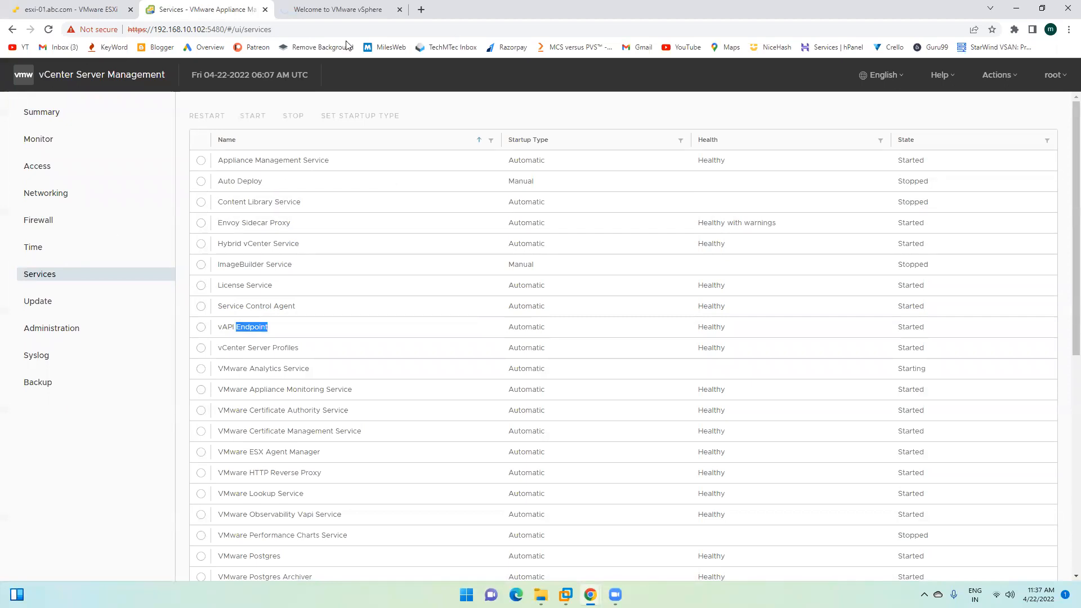
click(314, 16)
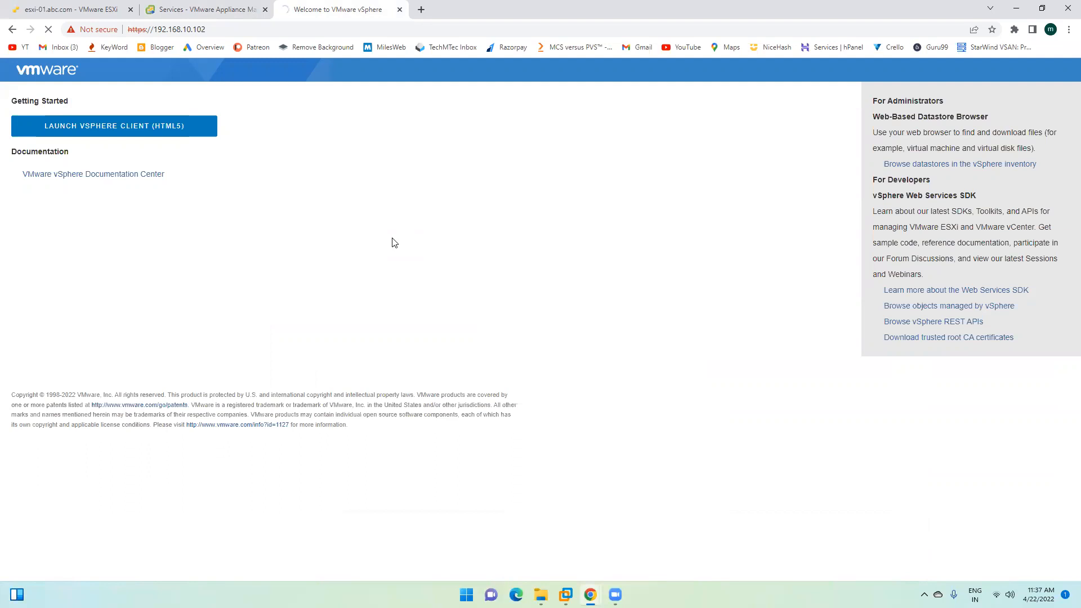
click(219, 9)
click(315, 9)
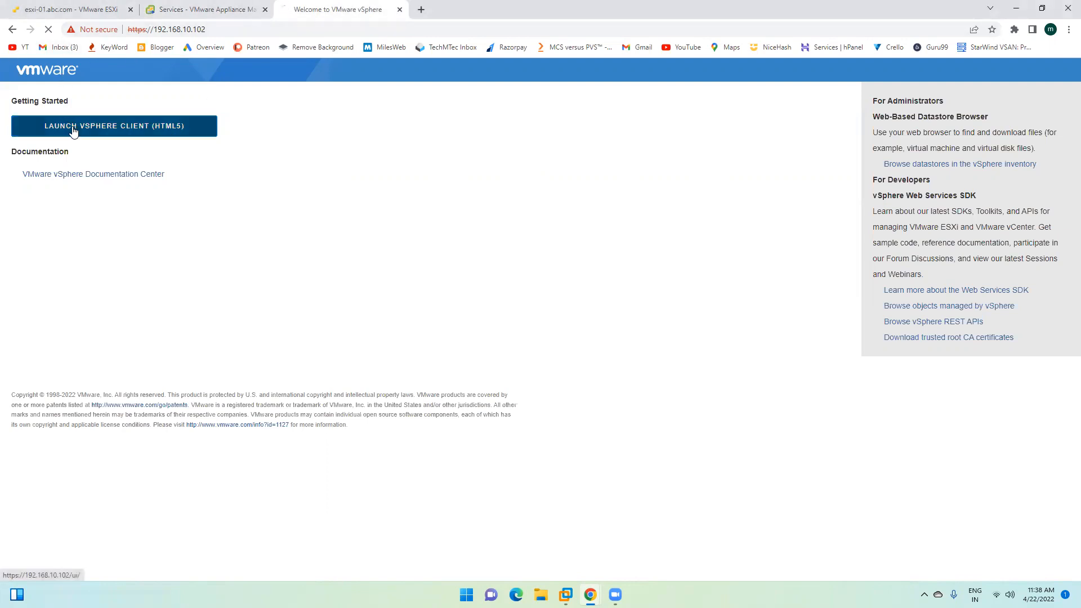
Step: Review the appliance Services list, then return to the appliance Summary page
click(205, 7)
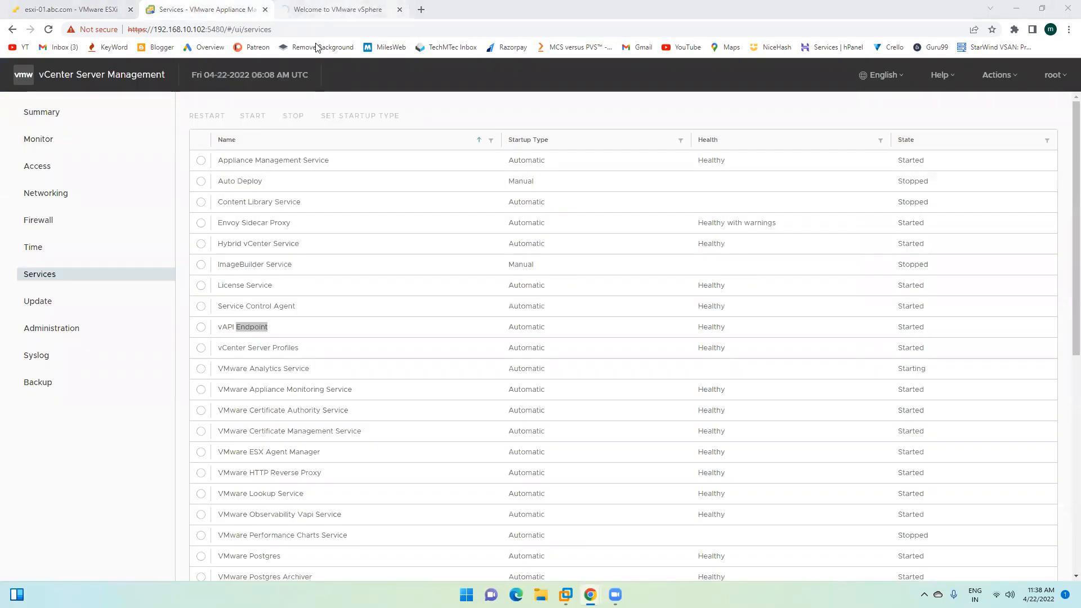
click(332, 9)
click(199, 7)
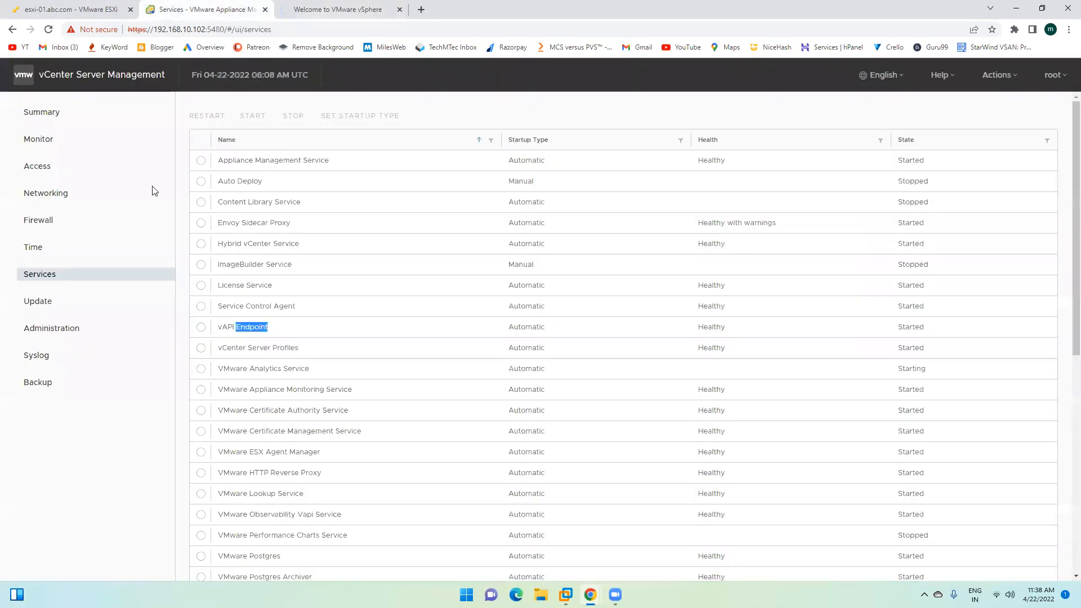
scroll(653, 334, down, 7)
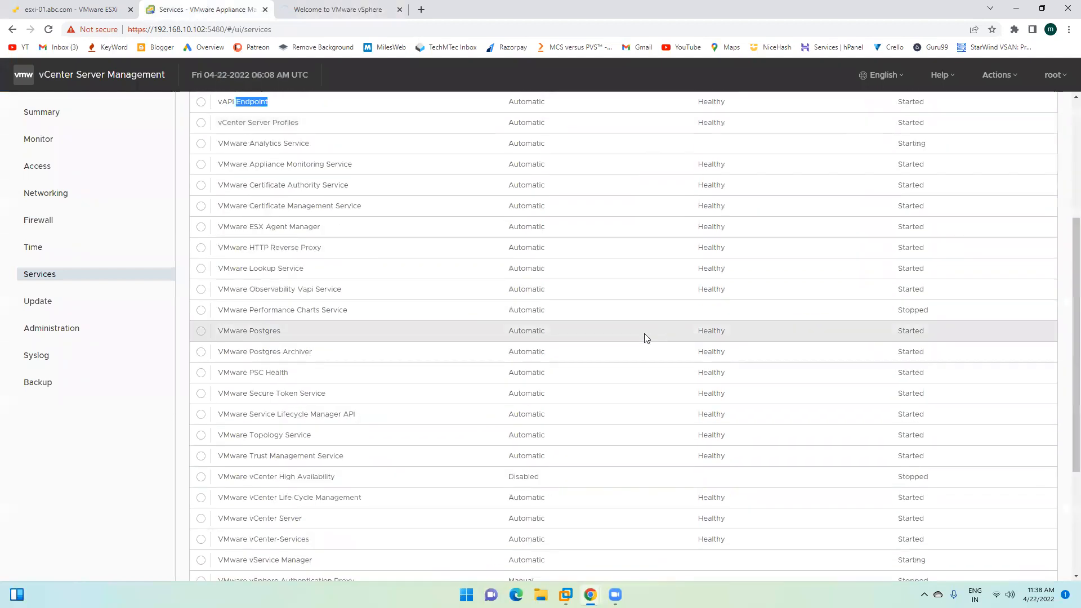
scroll(597, 394, up, 8)
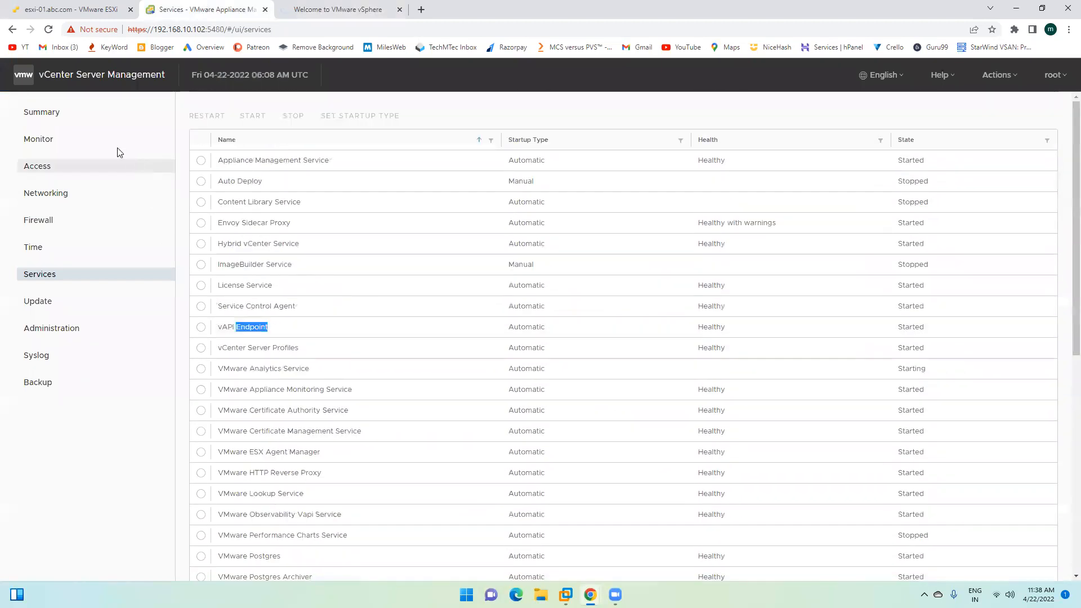
click(77, 114)
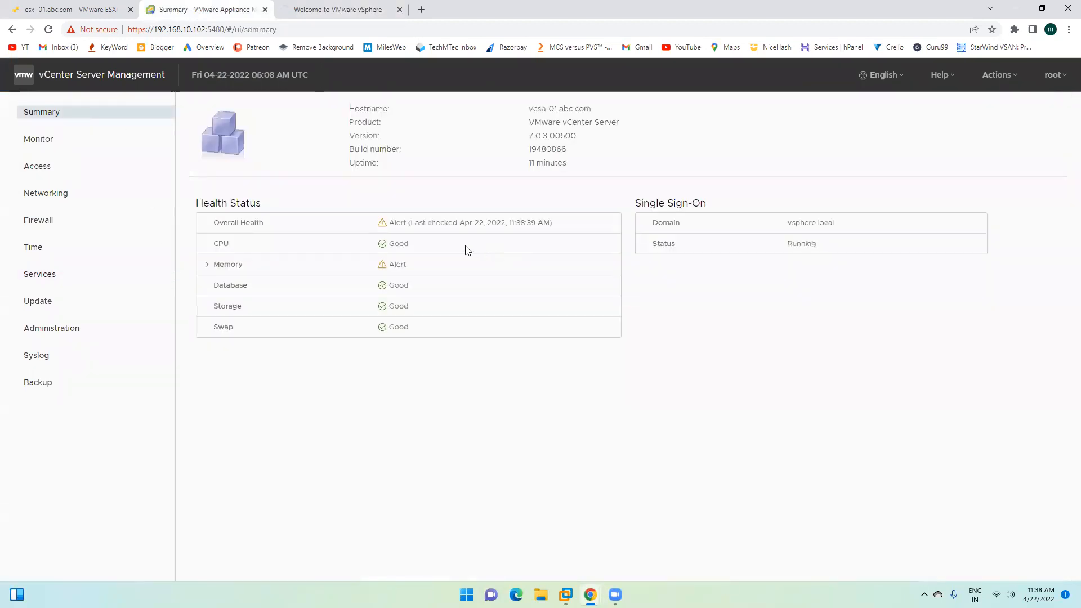
Step: Reload the Welcome to VMware vSphere page and launch the vSphere Client (HTML5) again
click(337, 10)
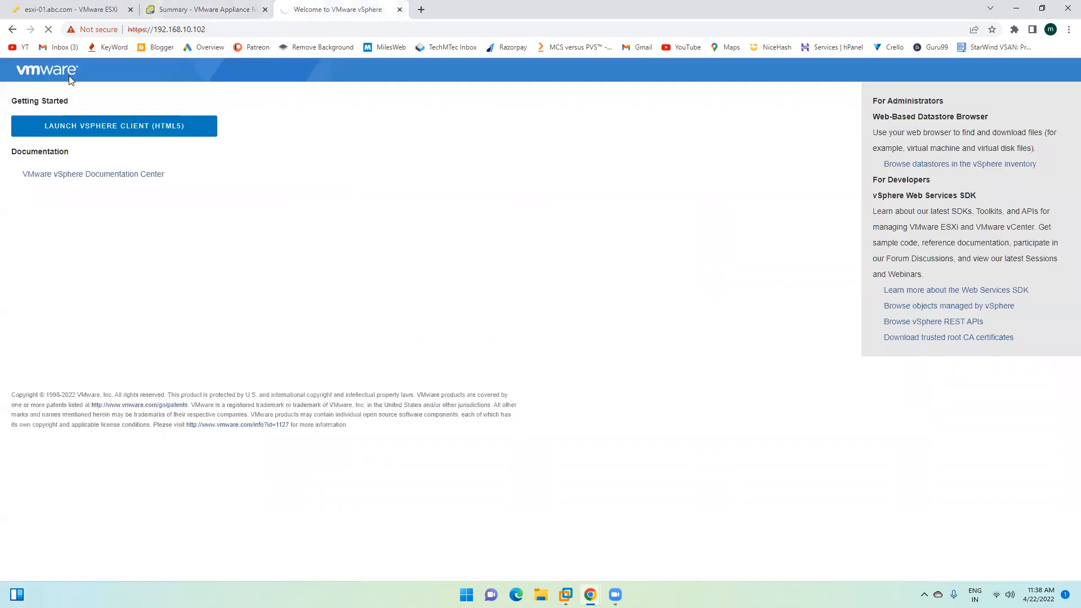
click(48, 29)
click(106, 134)
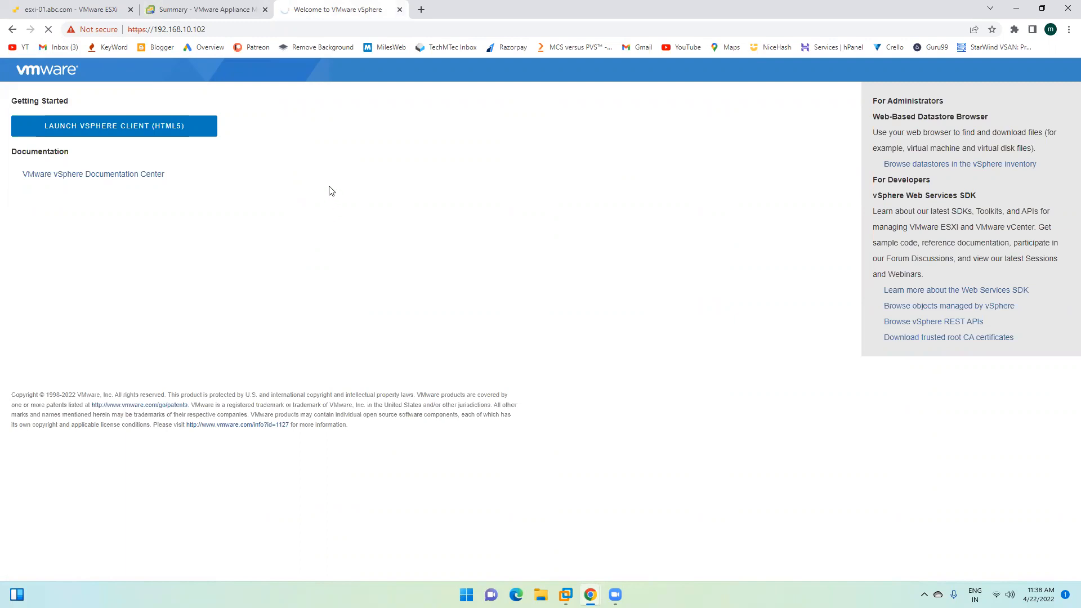
click(186, 6)
click(321, 10)
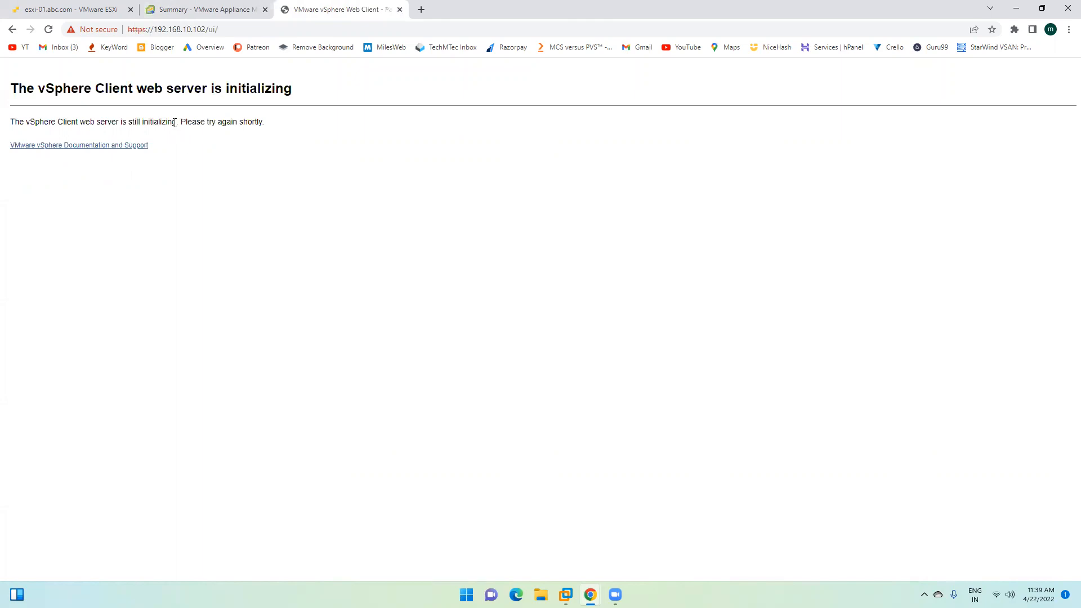
Step: Copy the vSphere Client's 'web server is still initializing' message
drag(177, 122, 1, 118)
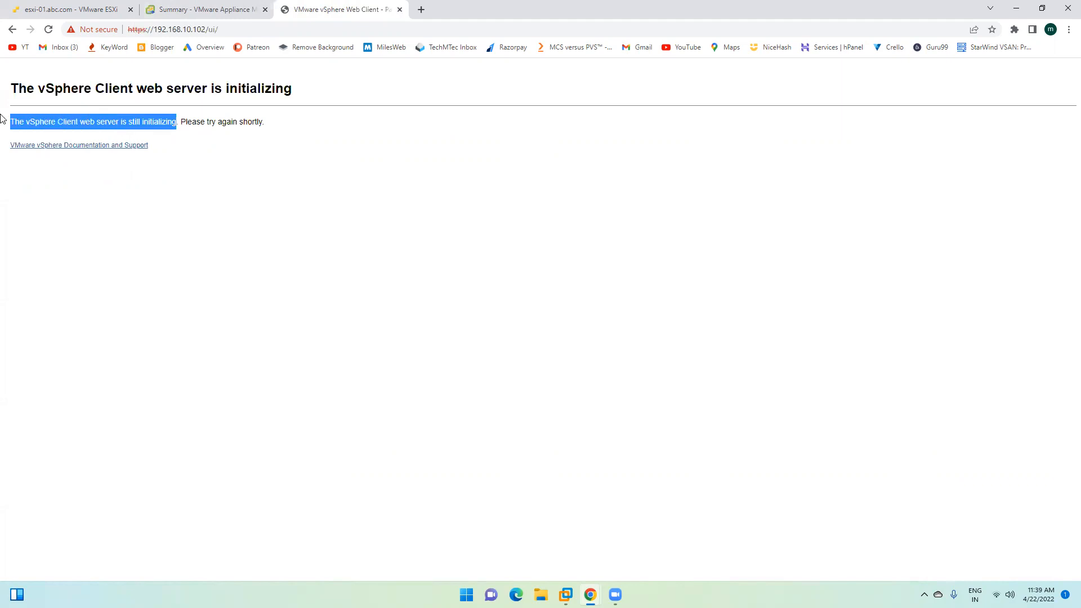
right_click(27, 117)
click(54, 132)
click(290, 152)
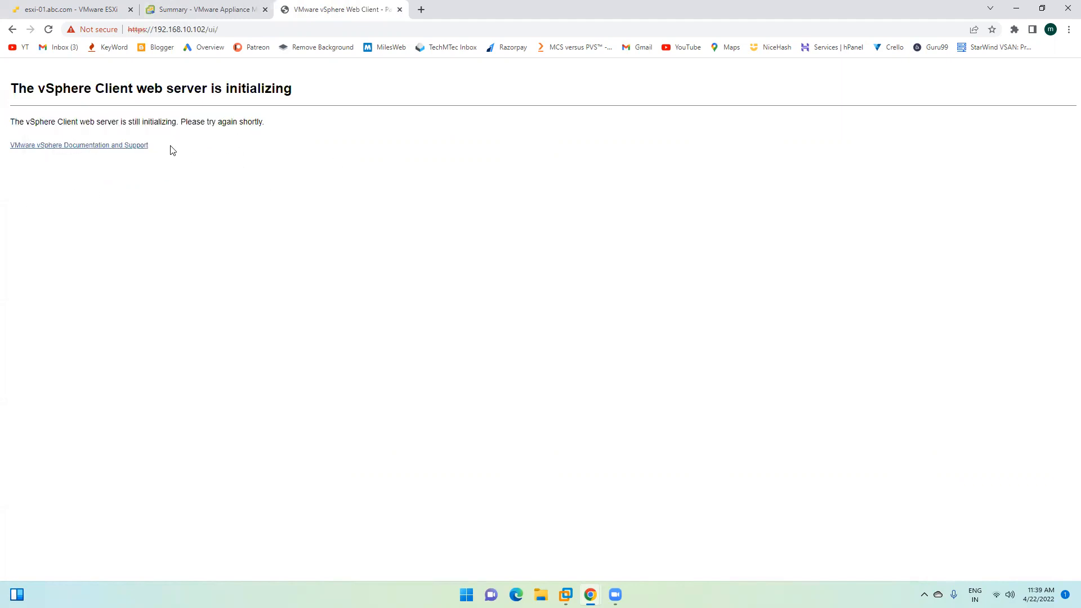
drag(181, 121, 332, 123)
click(244, 131)
Step: Strip /ui/ from the address, relaunch the vSphere Client, then return to the appliance Summary
click(224, 30)
click(237, 30)
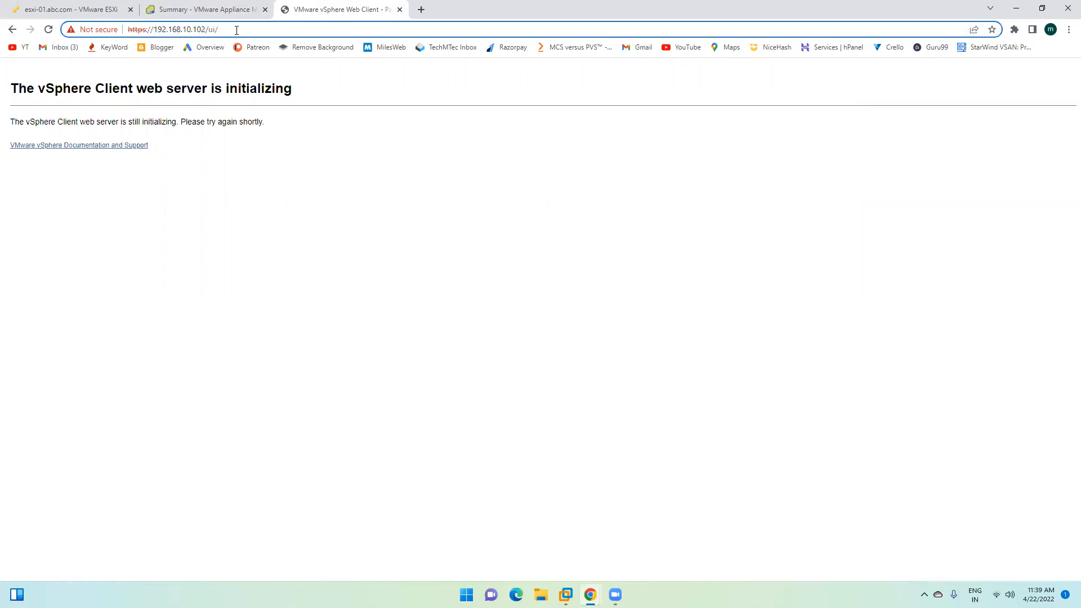
key(BackSpace)
key(BackSpace)
key(BackSpace)
key(BackSpace)
key(Return)
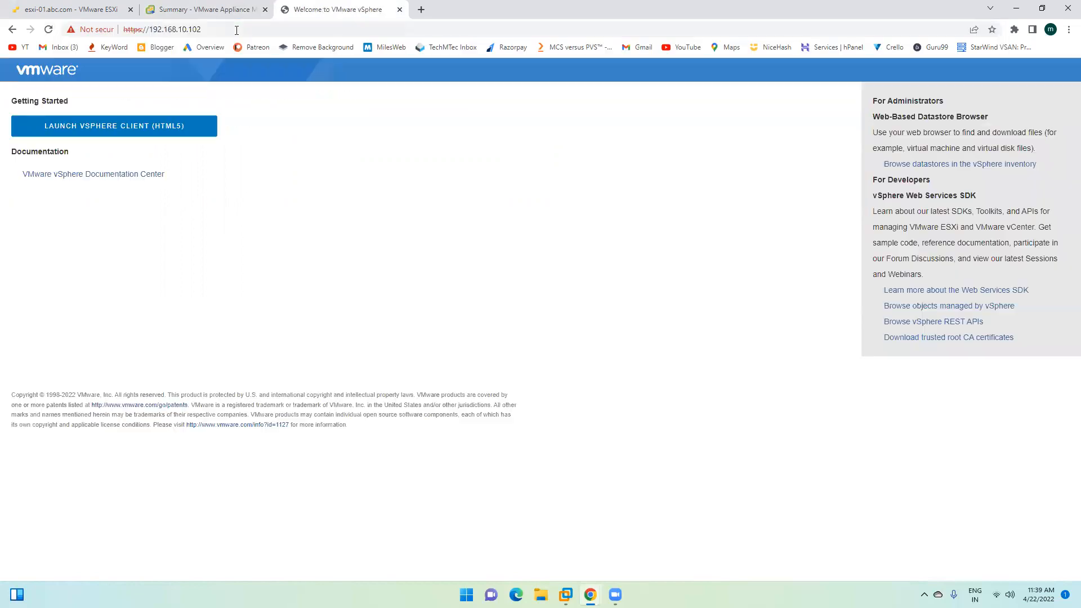
click(159, 126)
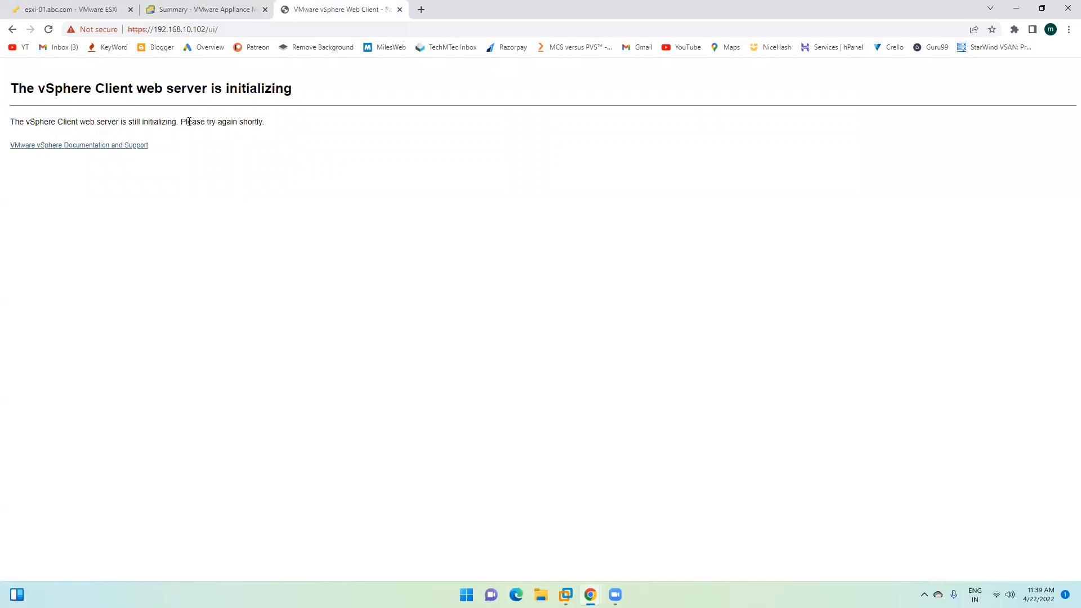
double_click(28, 122)
double_click(70, 121)
click(120, 121)
double_click(149, 122)
click(193, 9)
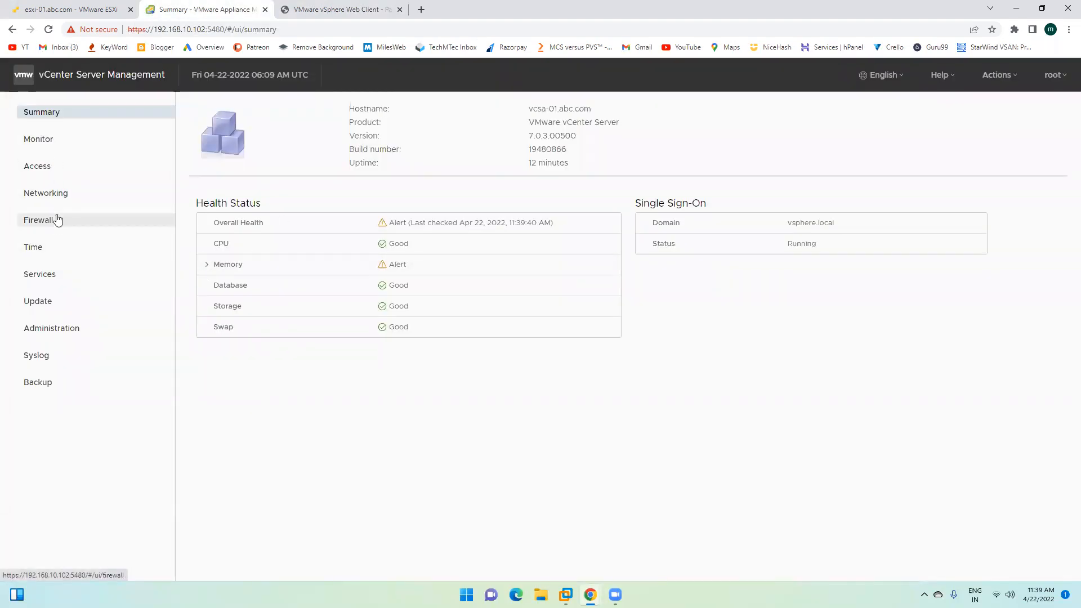
click(48, 273)
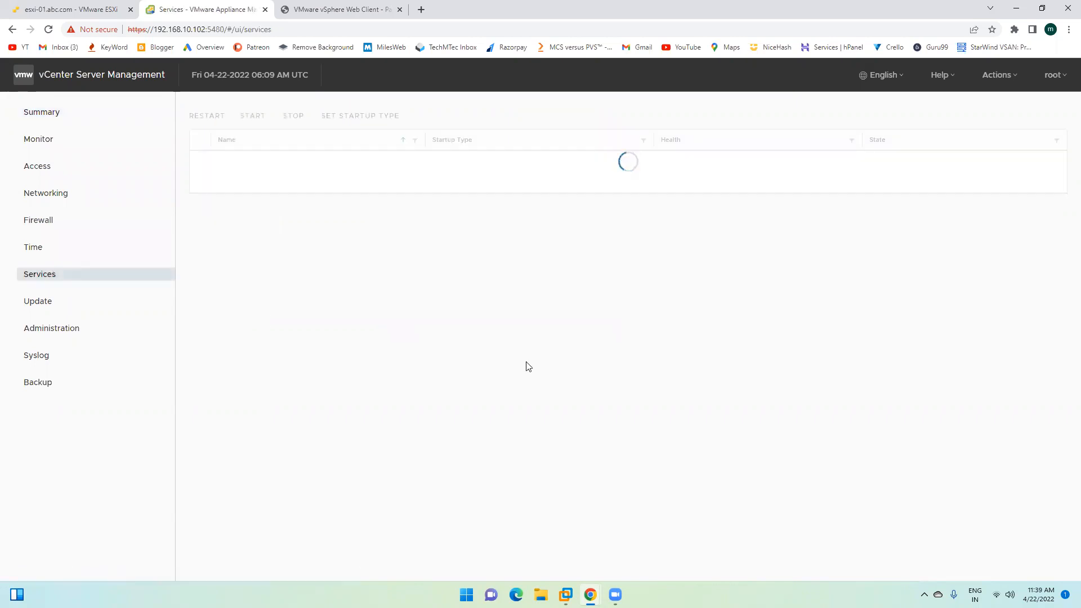
scroll(297, 378, down, 10)
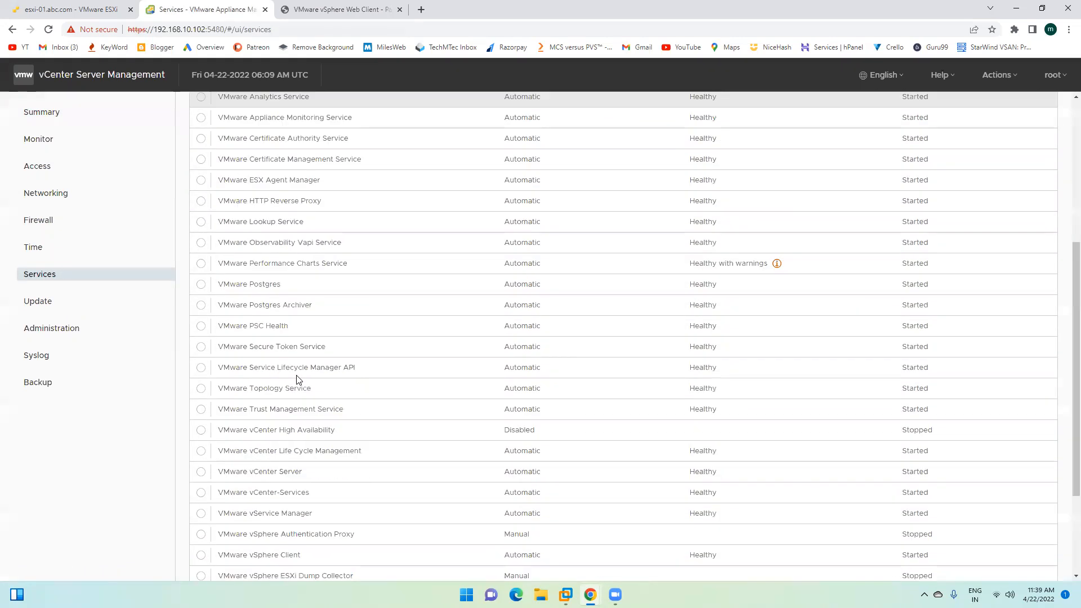
scroll(296, 378, down, 2)
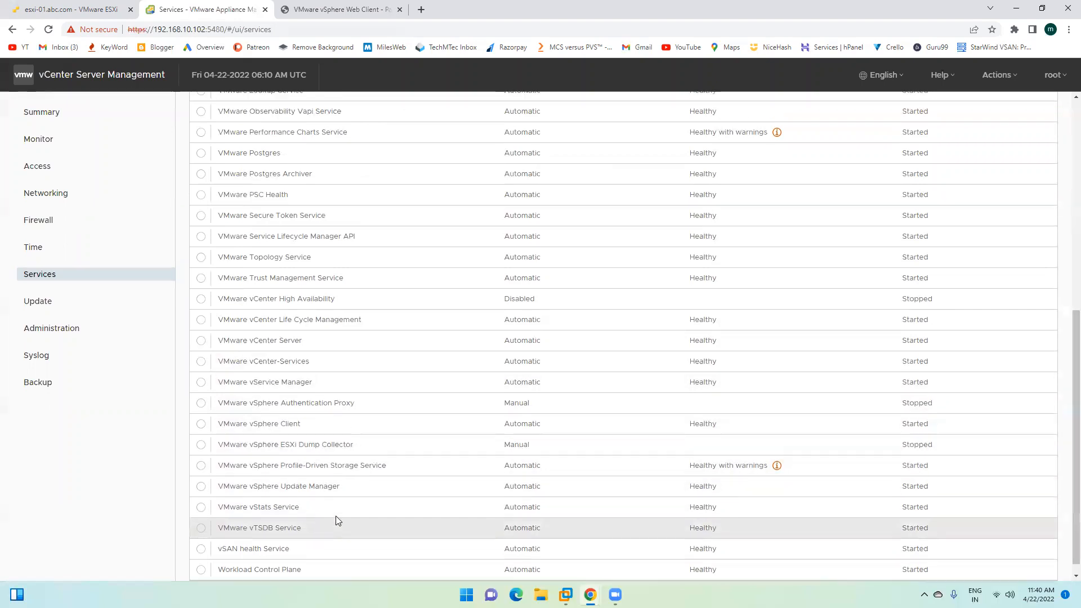
scroll(335, 515, up, 2)
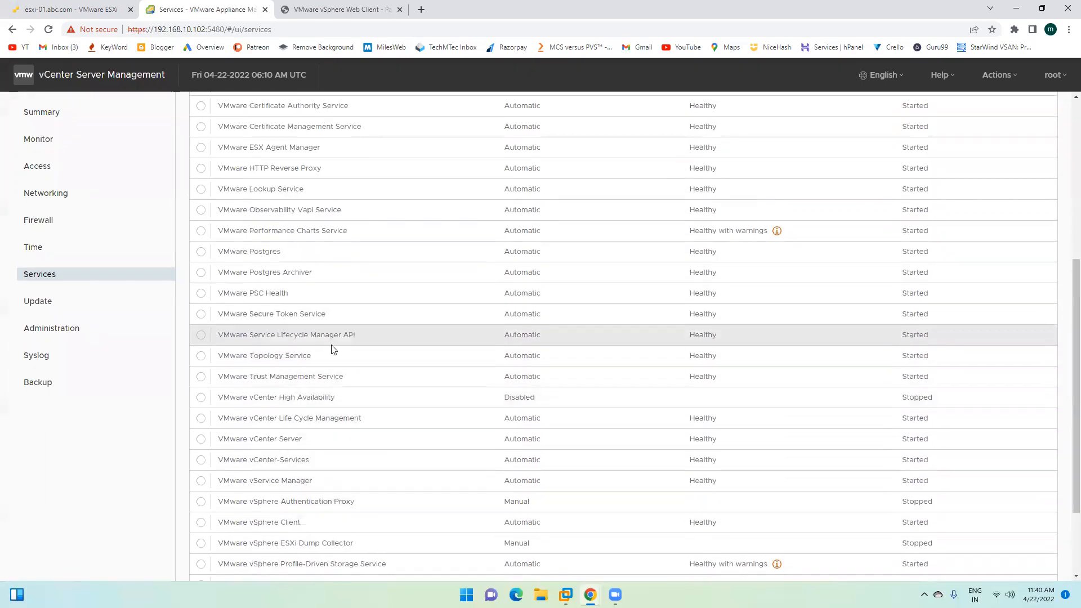
scroll(333, 349, up, 2)
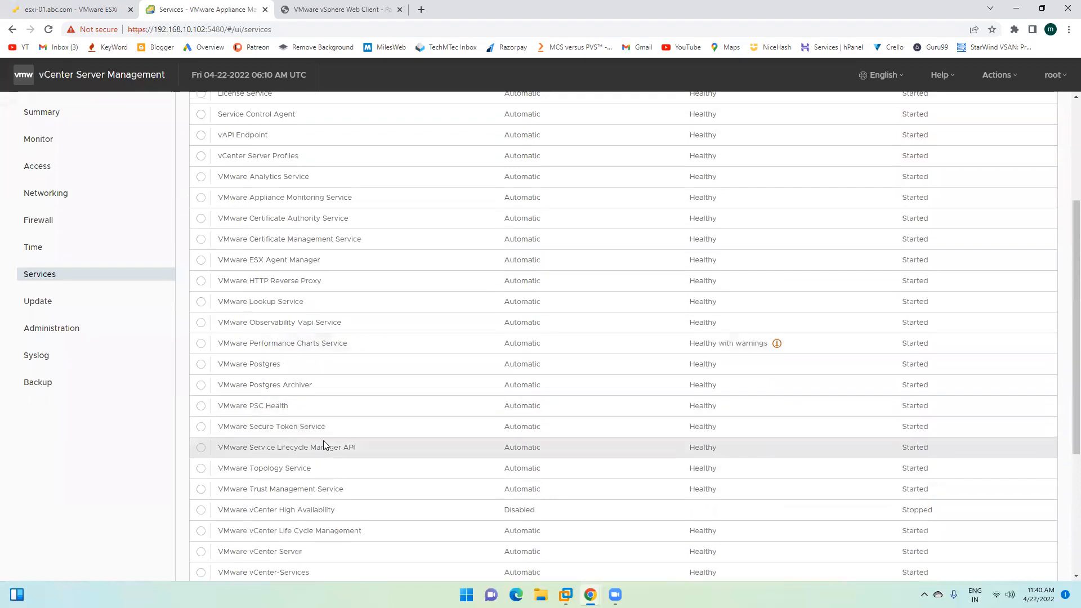
scroll(327, 377, up, 1)
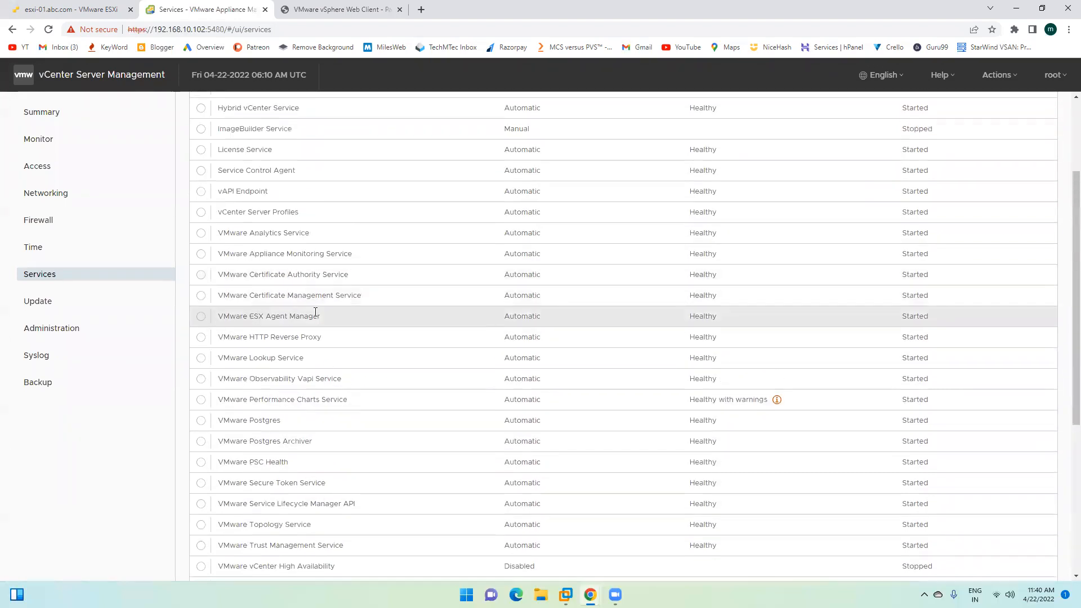
scroll(316, 311, up, 3)
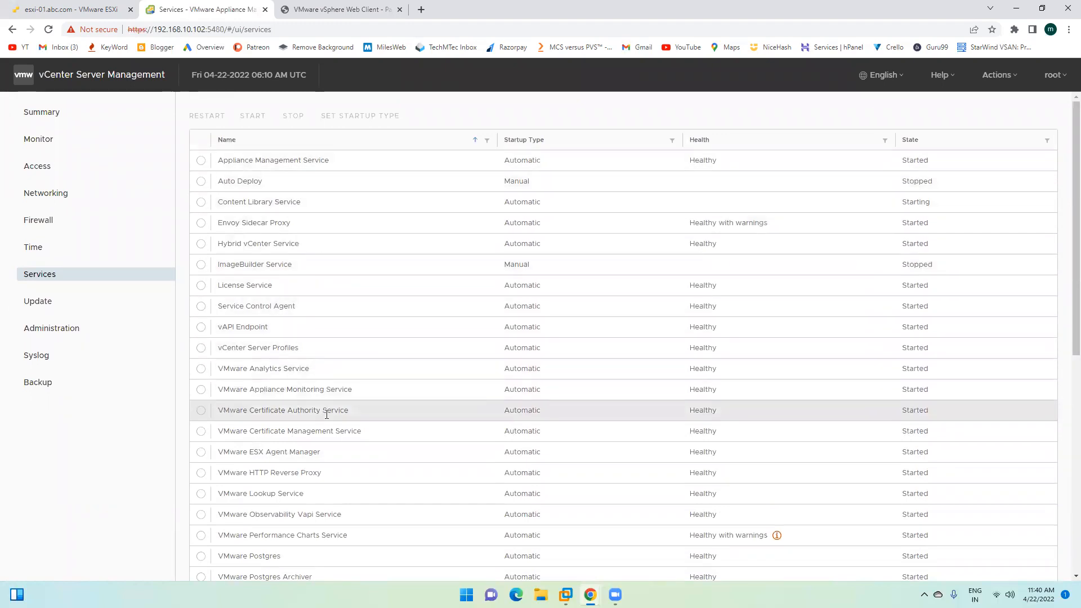
scroll(328, 411, down, 1)
scroll(337, 368, down, 3)
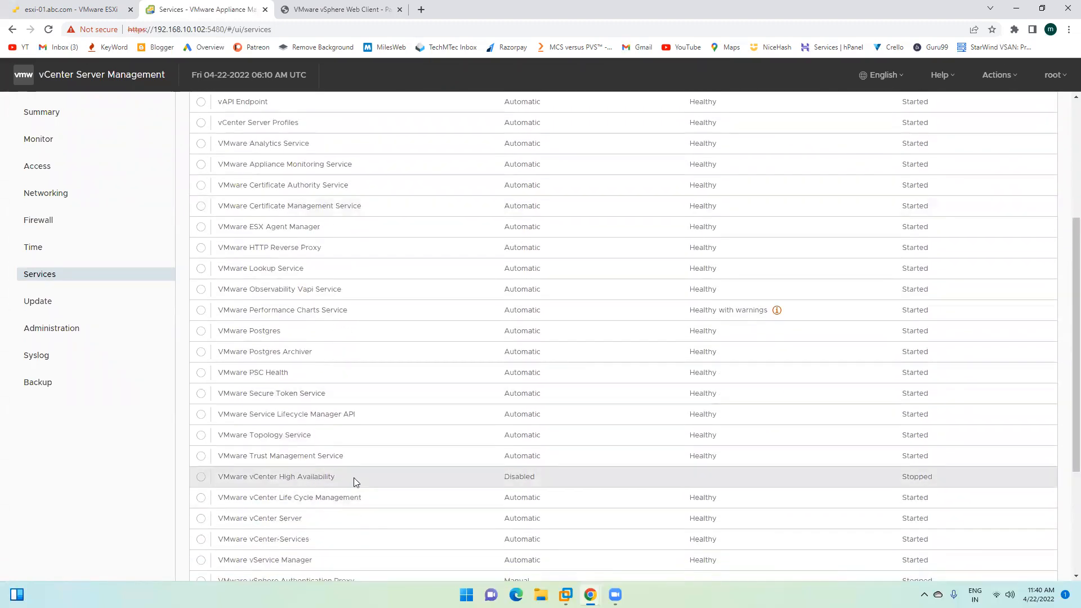
scroll(366, 471, down, 2)
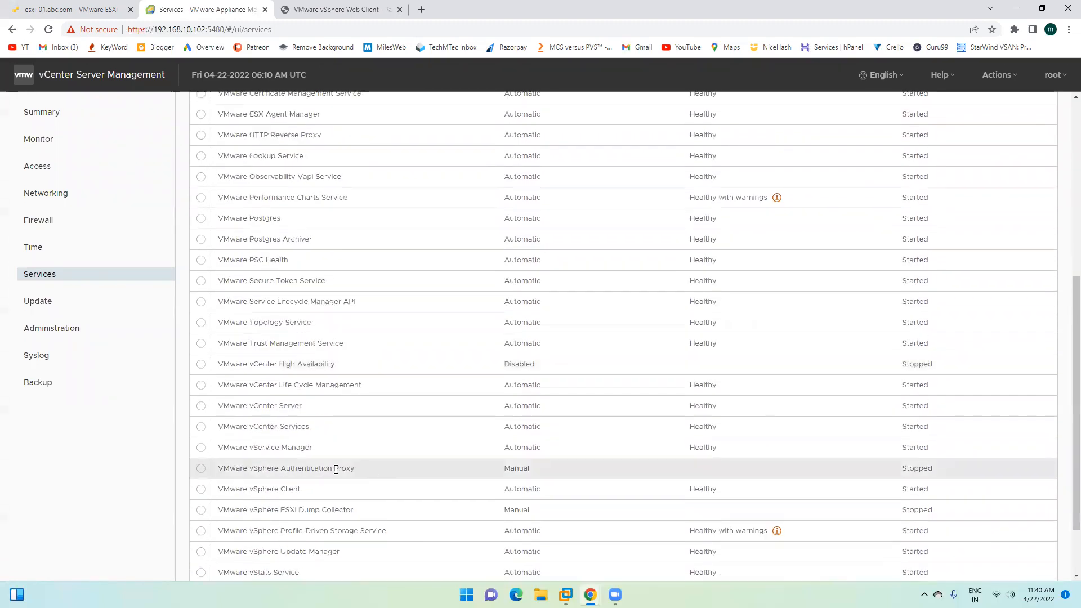
scroll(336, 470, down, 1)
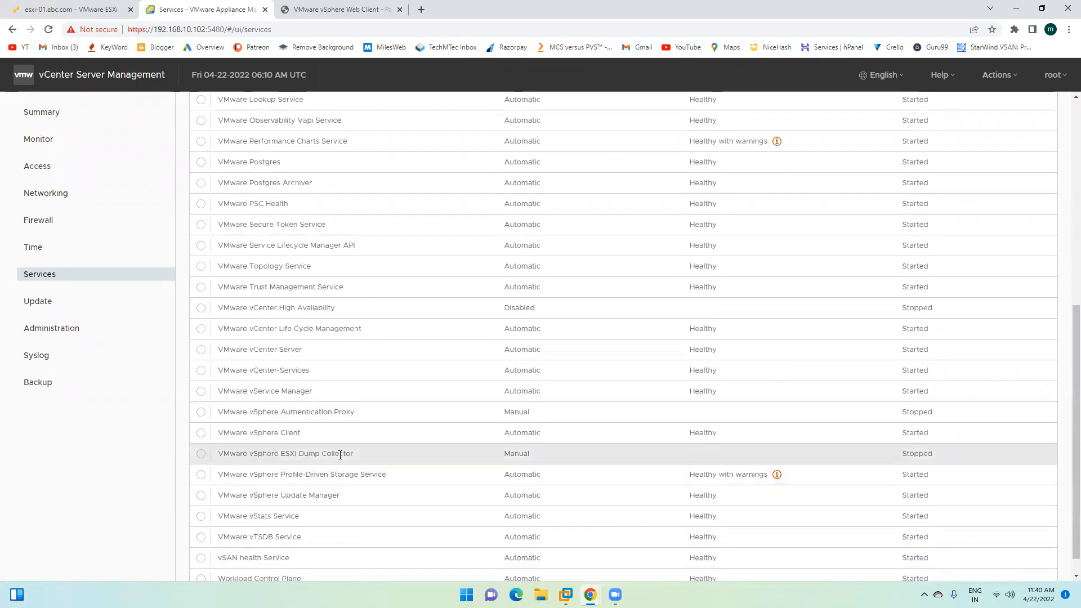
scroll(307, 458, down, 1)
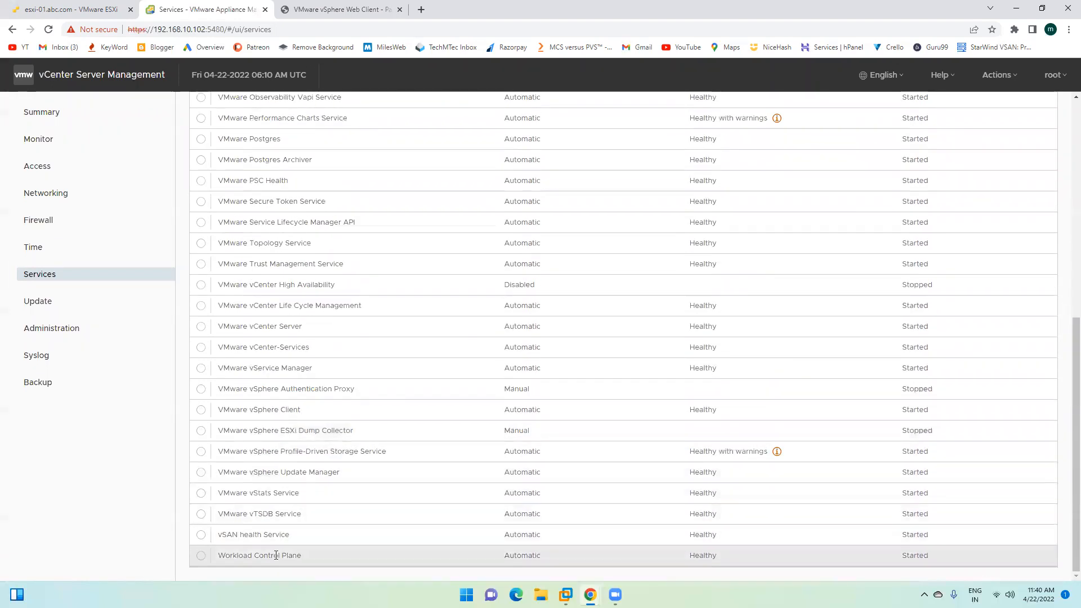
scroll(414, 541, up, 7)
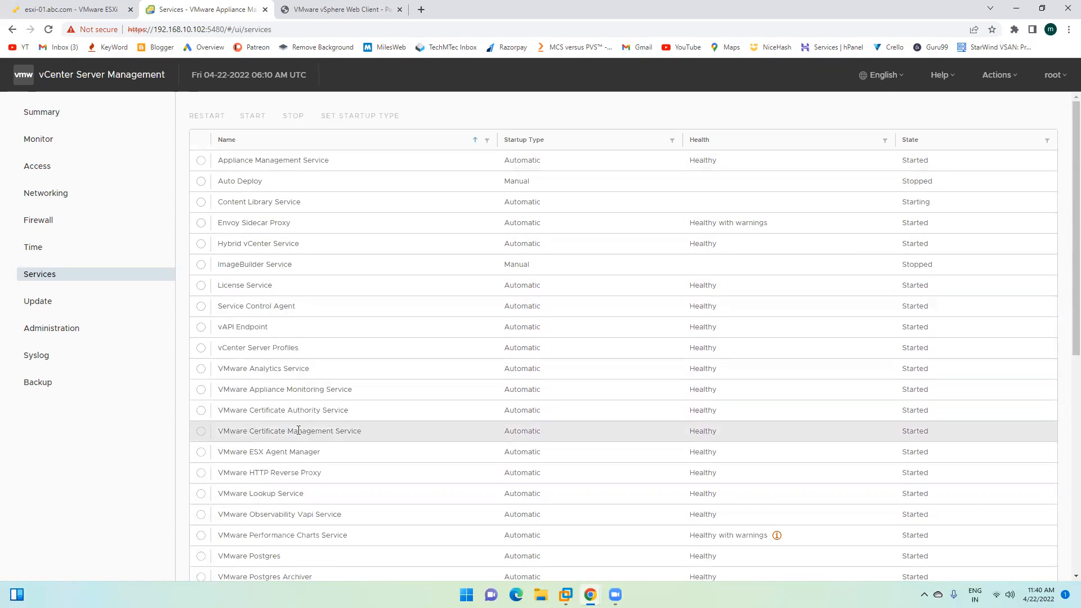
scroll(335, 465, down, 2)
scroll(350, 350, down, 5)
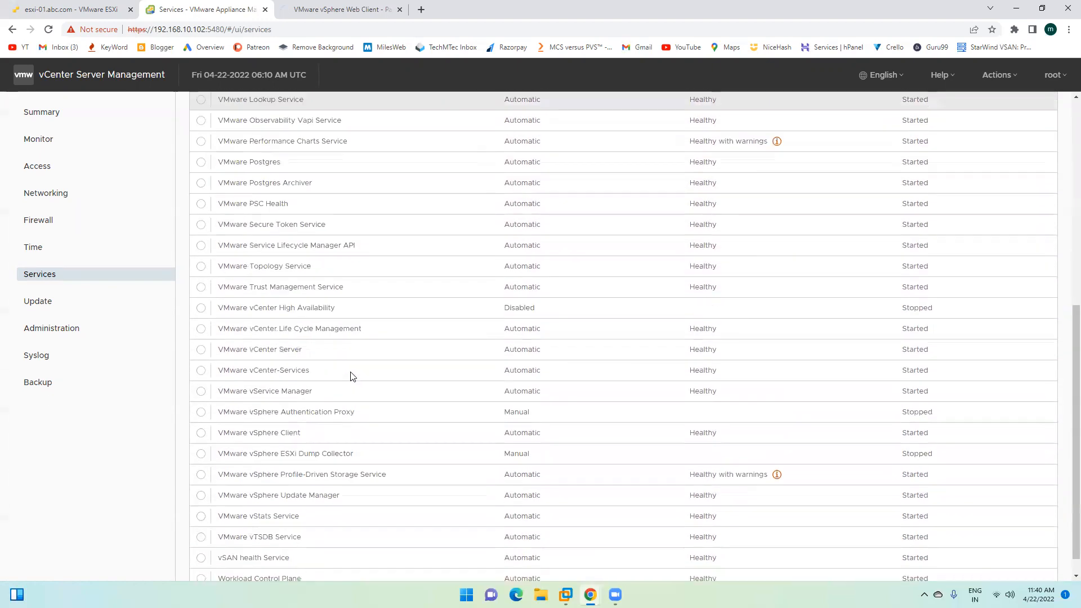
click(315, 10)
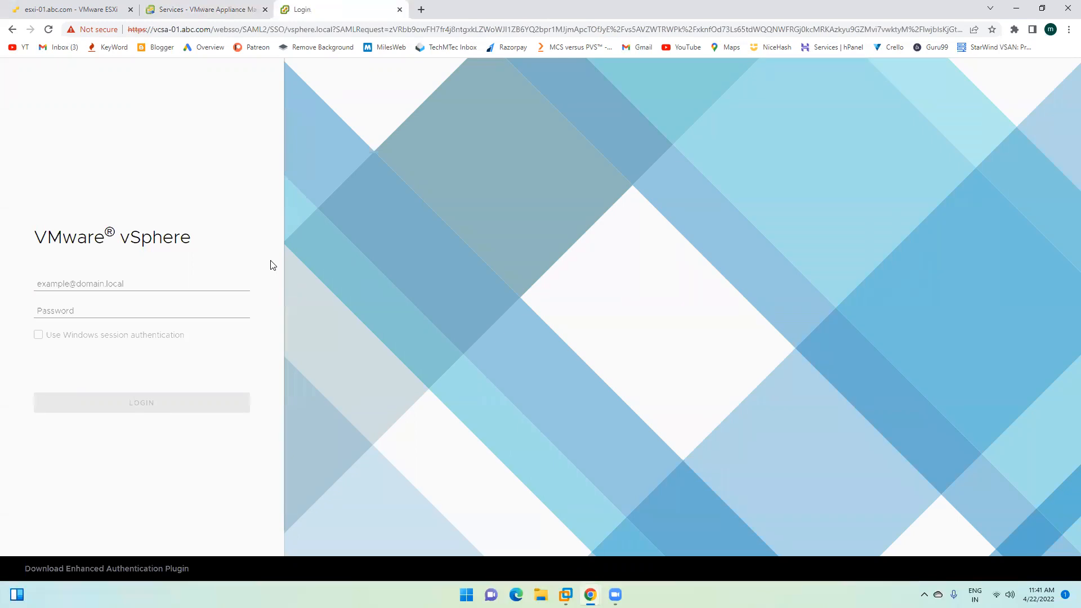
click(109, 284)
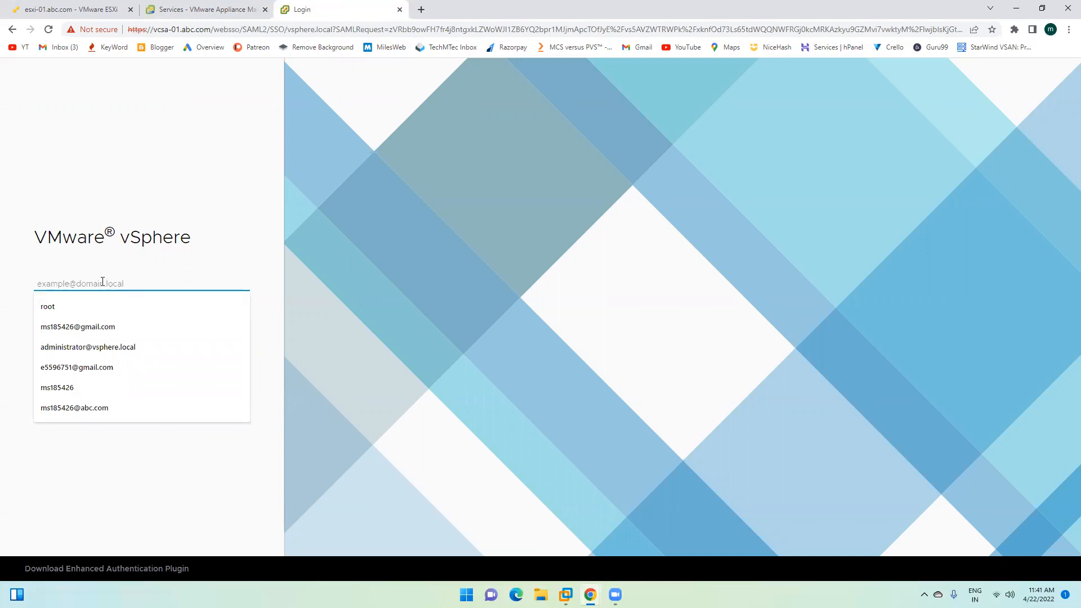
click(86, 299)
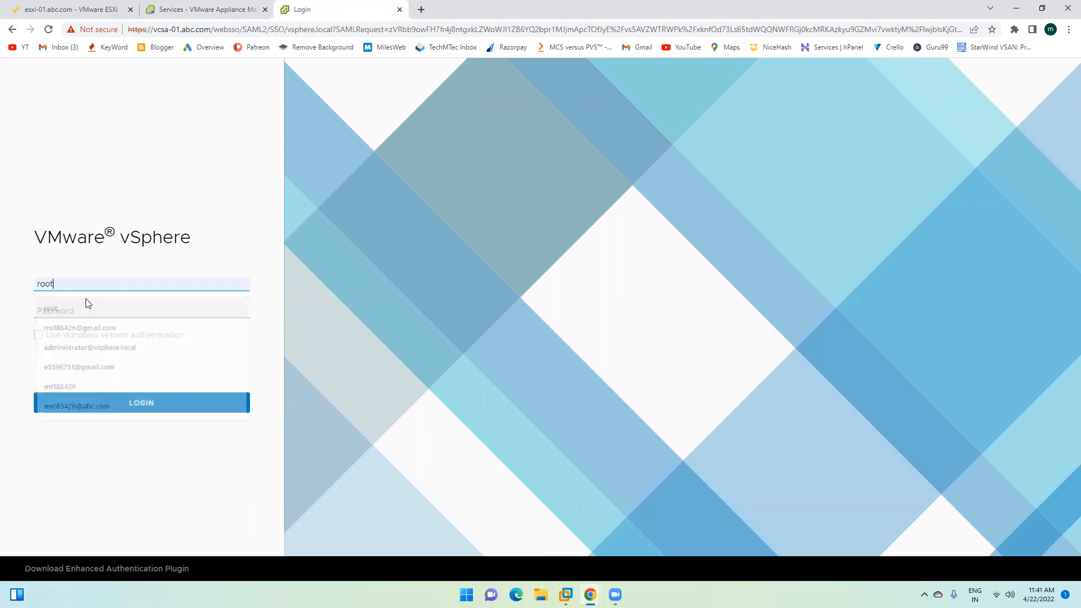
double_click(75, 283)
text(adm)
key(Down)
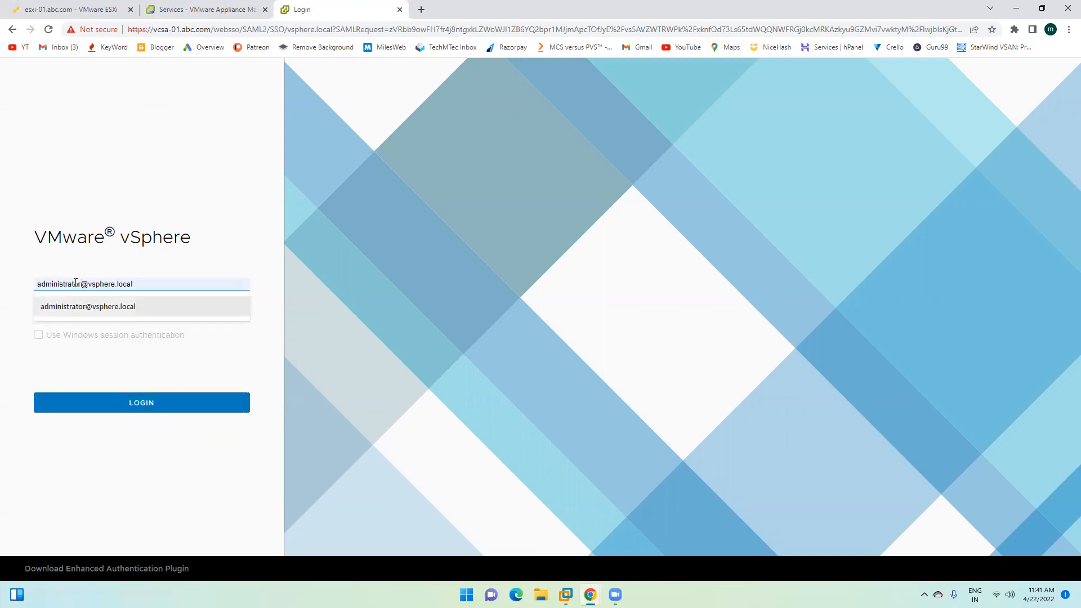
key(Tab)
text(*)
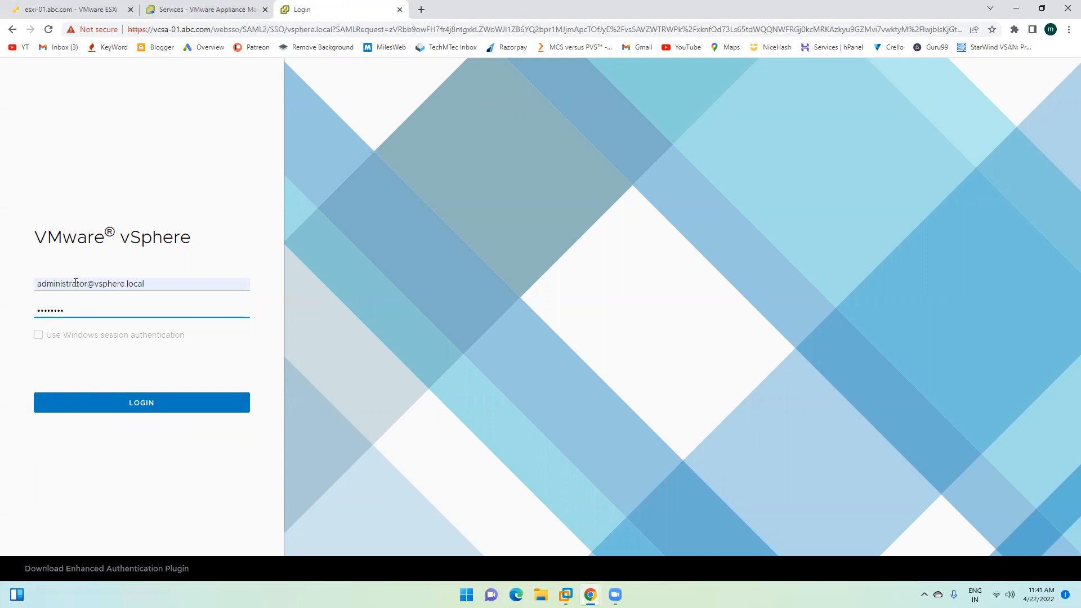
key(Return)
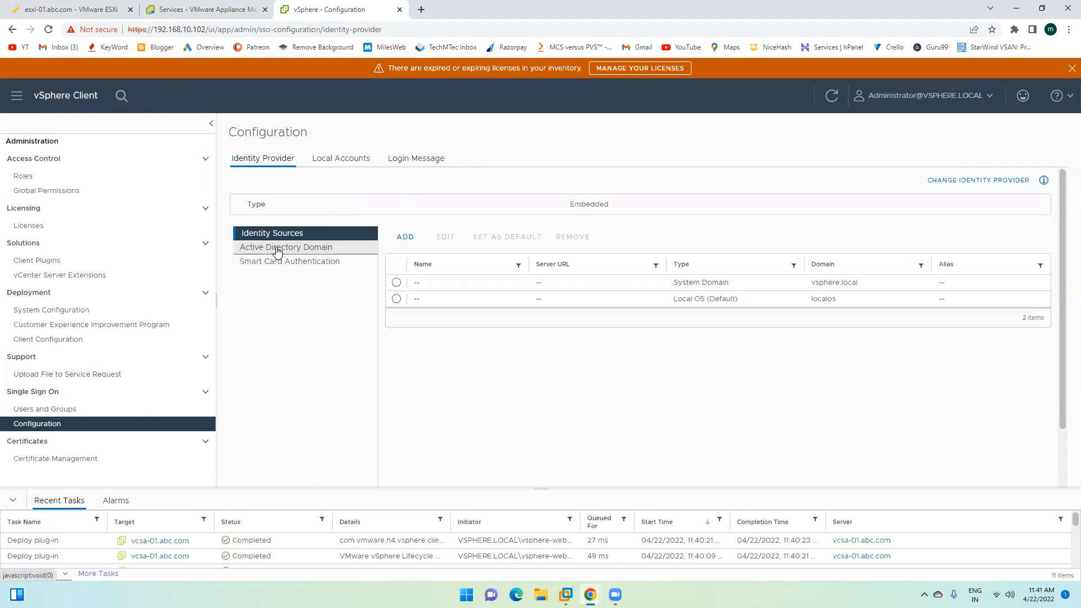
Step: Review the vsphere.local and localos identity sources and start adding a new one
scroll(523, 293, down, 1)
scroll(523, 294, up, 1)
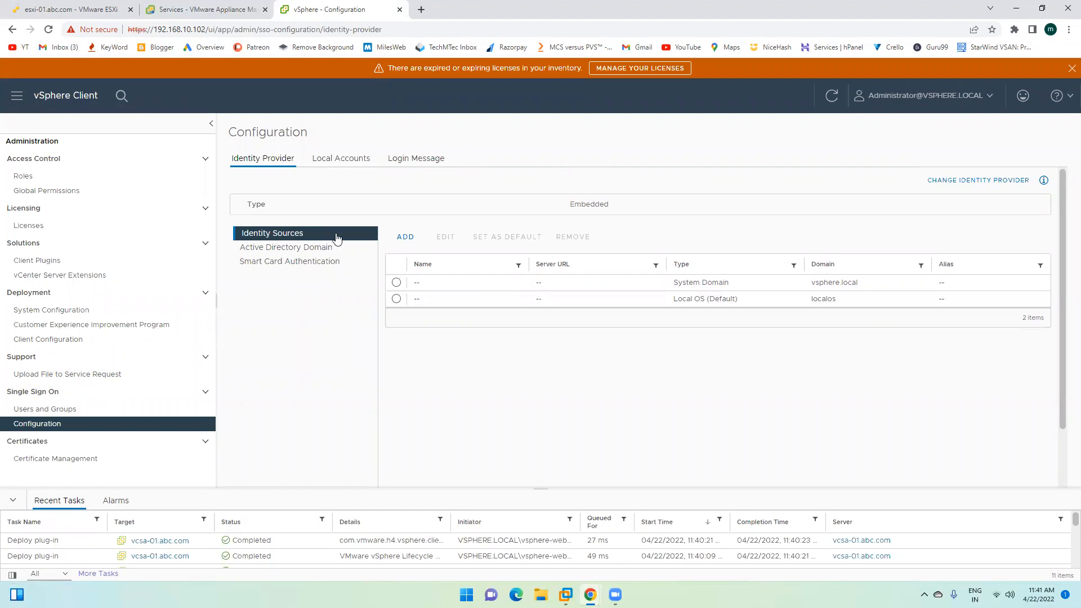
click(406, 238)
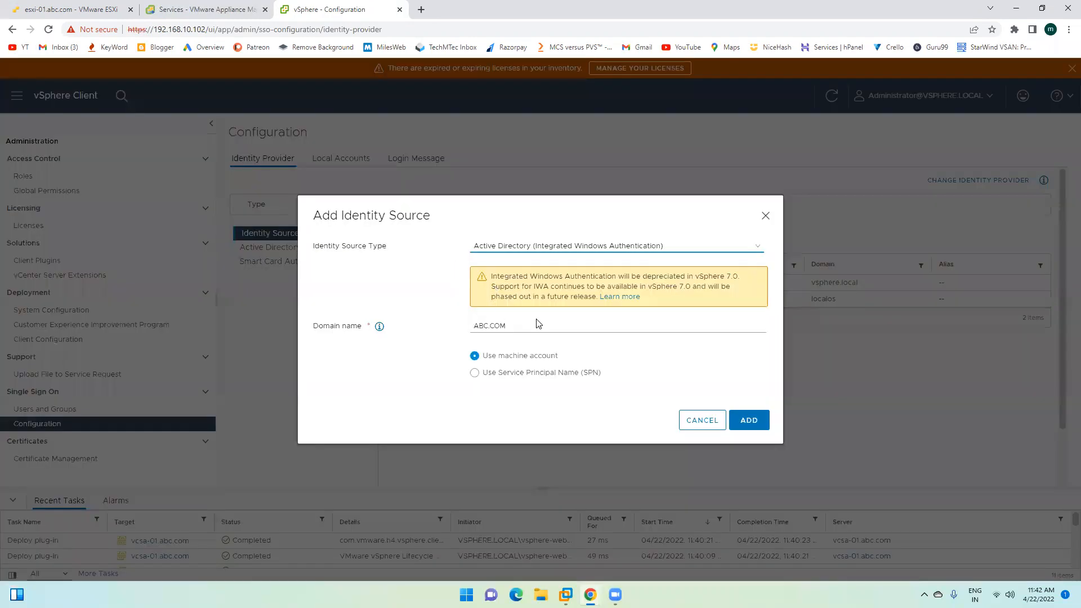
Step: Add an Active Directory (Integrated Windows Authentication) source for ABC.COM using the machine account, then select it
click(507, 254)
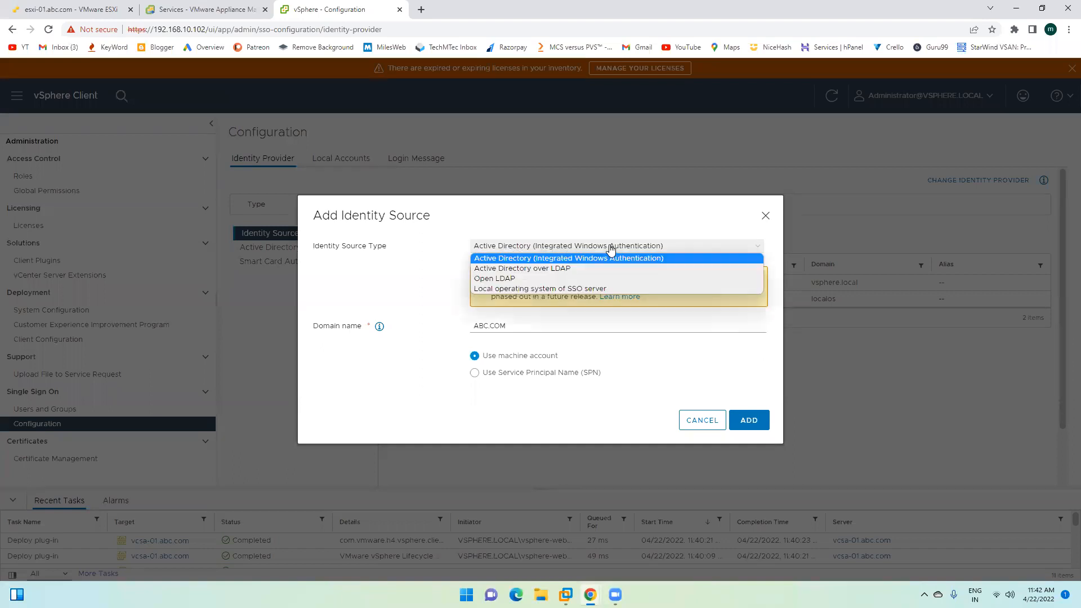
click(654, 248)
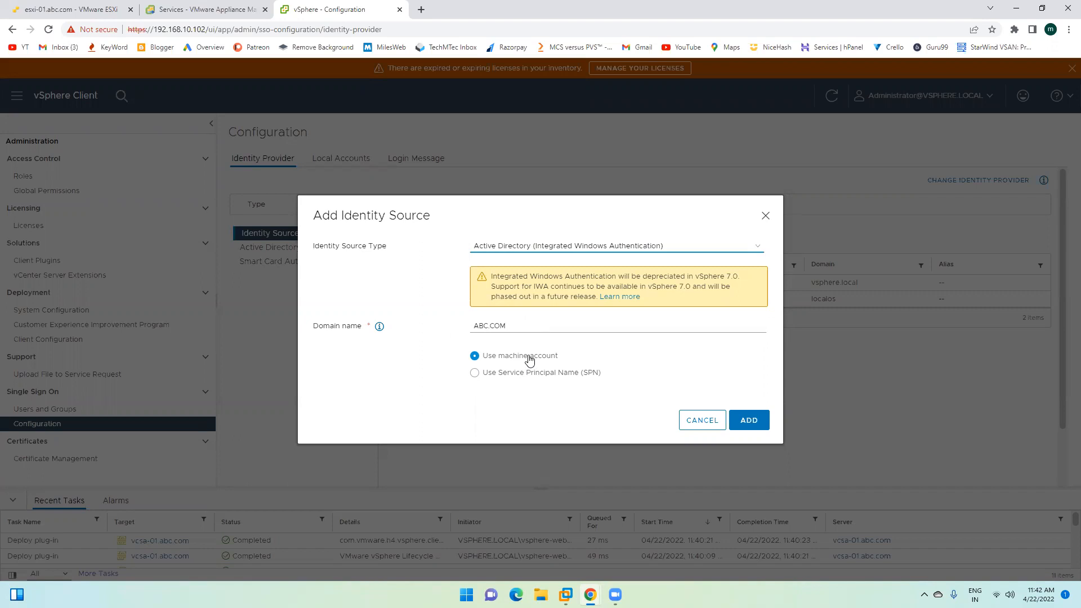
click(754, 421)
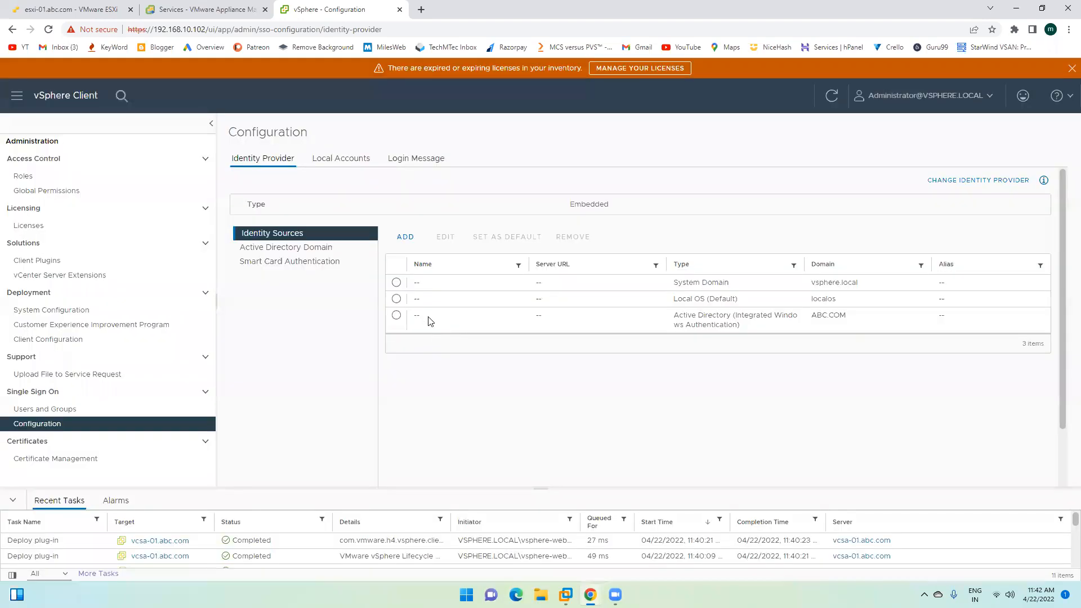
click(396, 315)
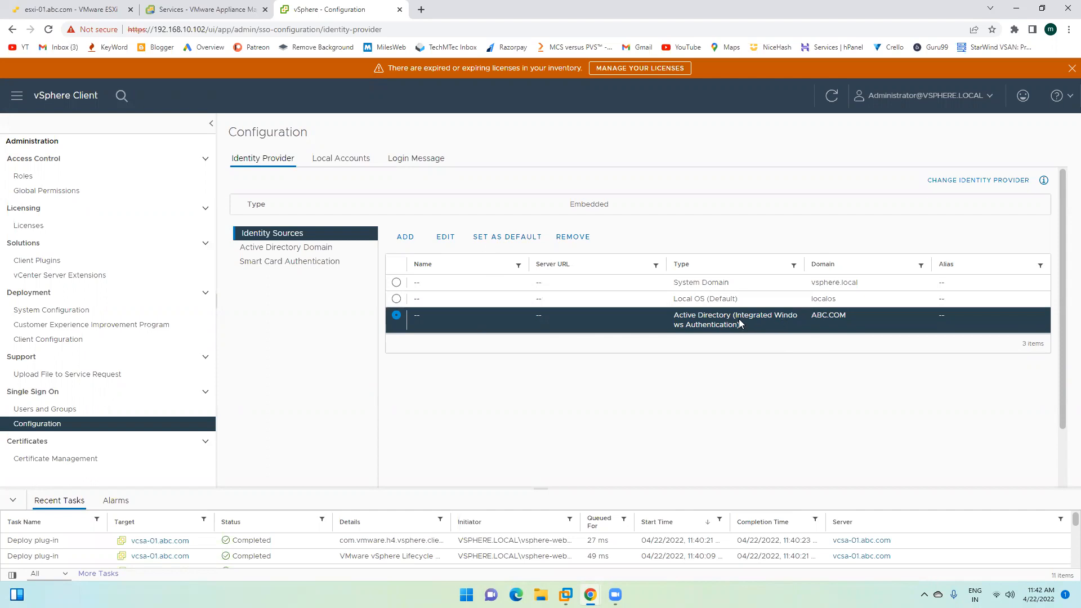
Step: Make ABC.COM the default identity source, view Local Accounts policies, then open Users and Groups
click(511, 241)
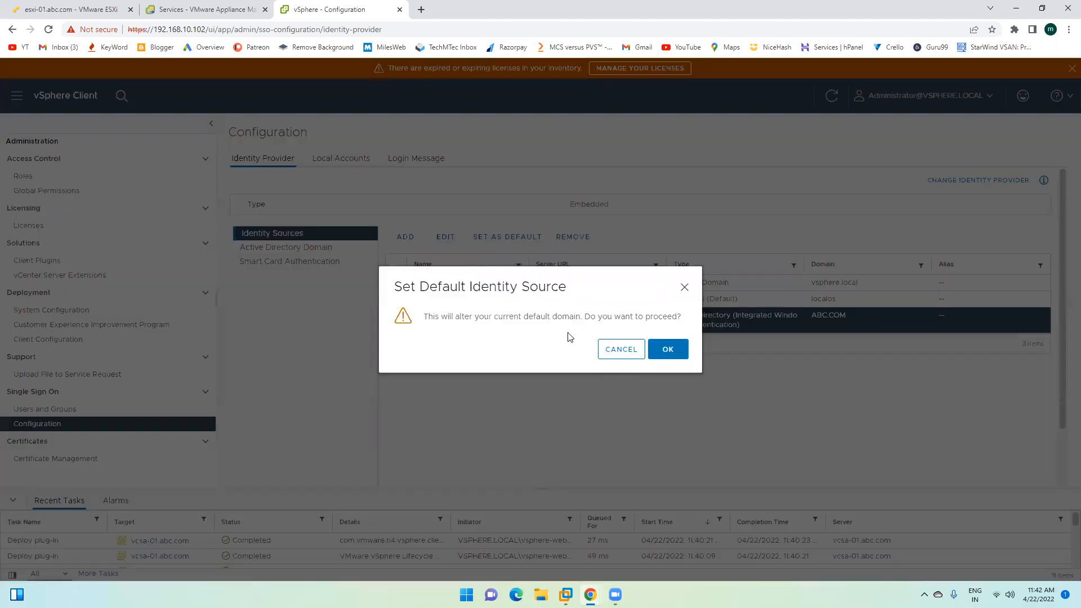
click(624, 354)
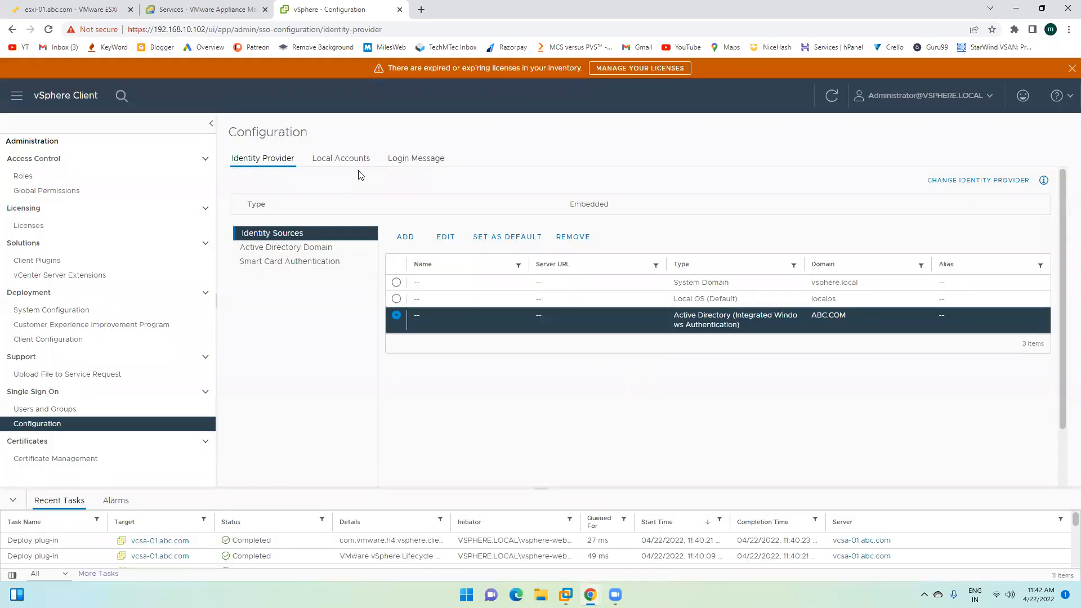
click(338, 165)
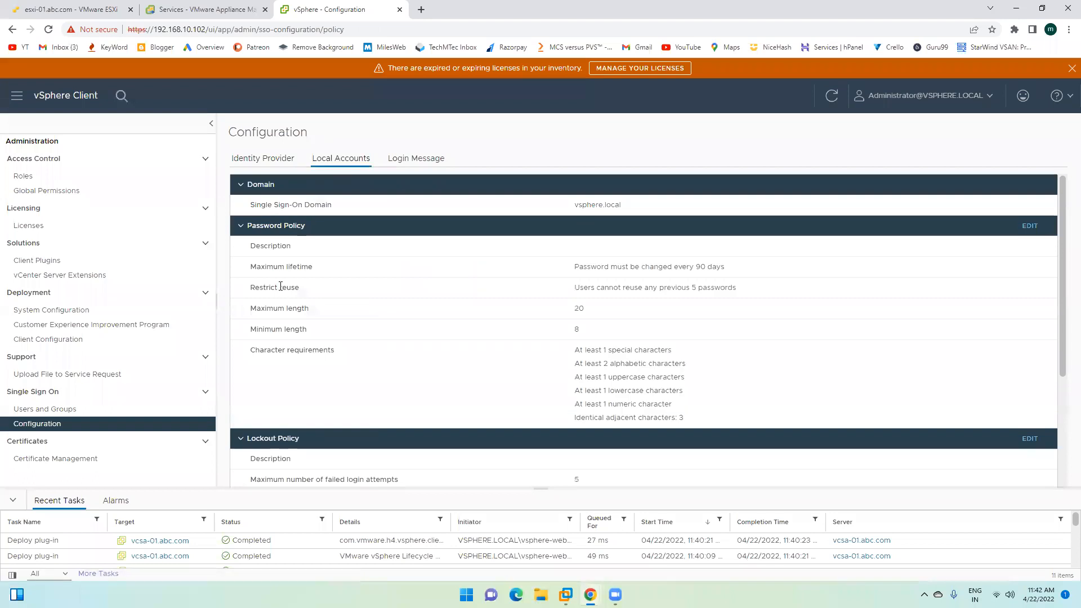
click(72, 411)
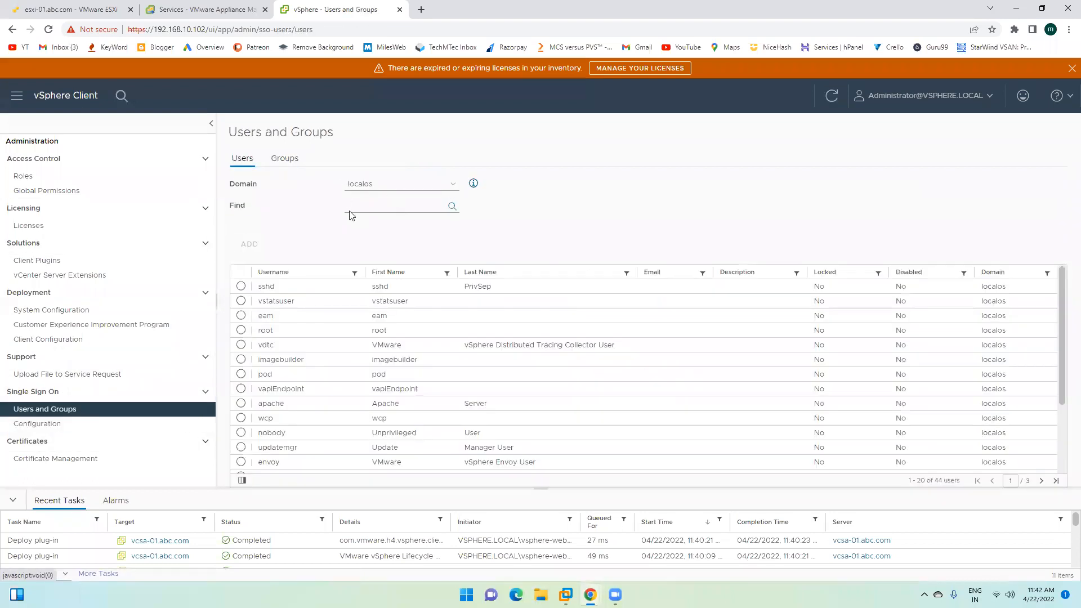
Step: Switch the Users list to the abc.com domain and dismiss the expired licenses warning
click(392, 187)
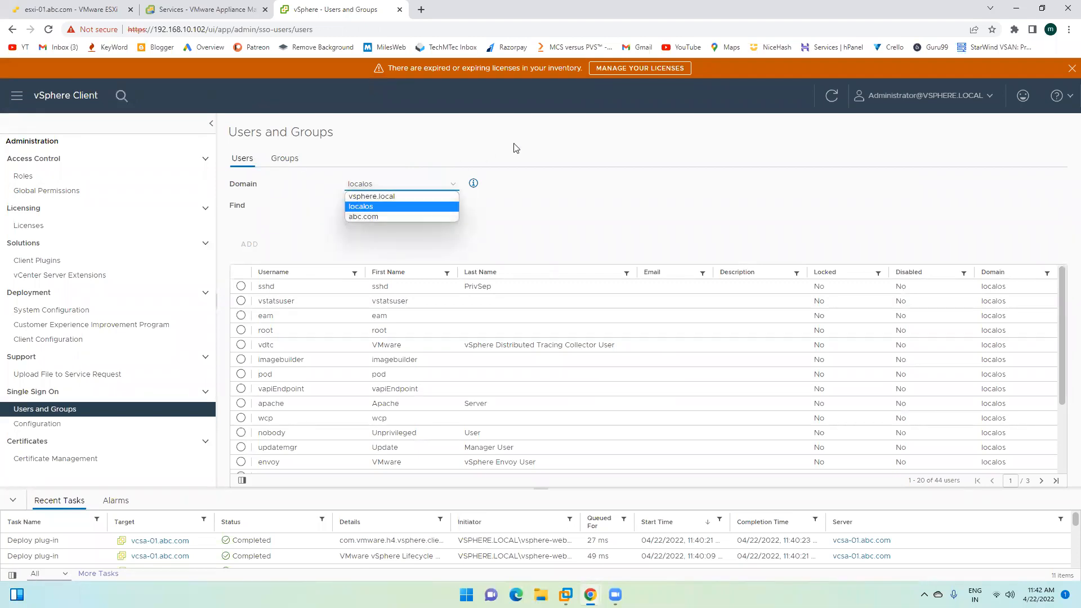
click(541, 148)
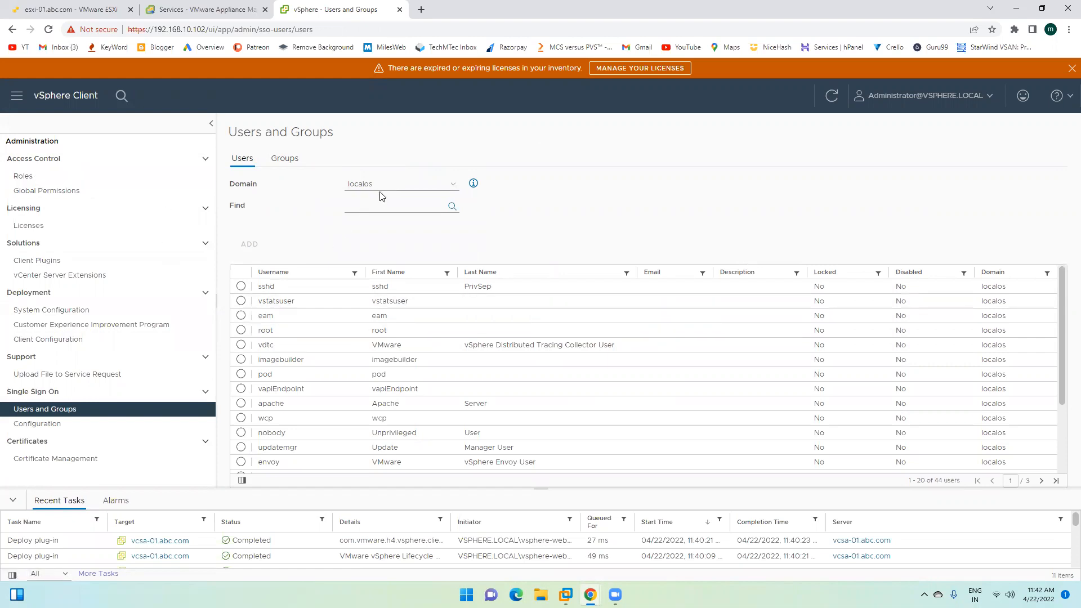
click(364, 186)
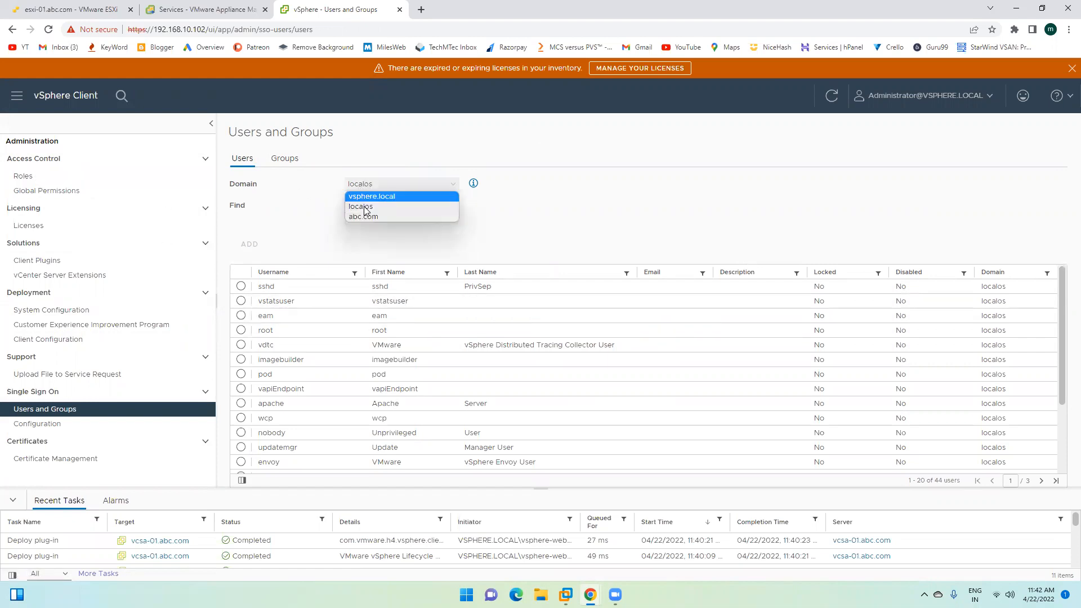
click(371, 216)
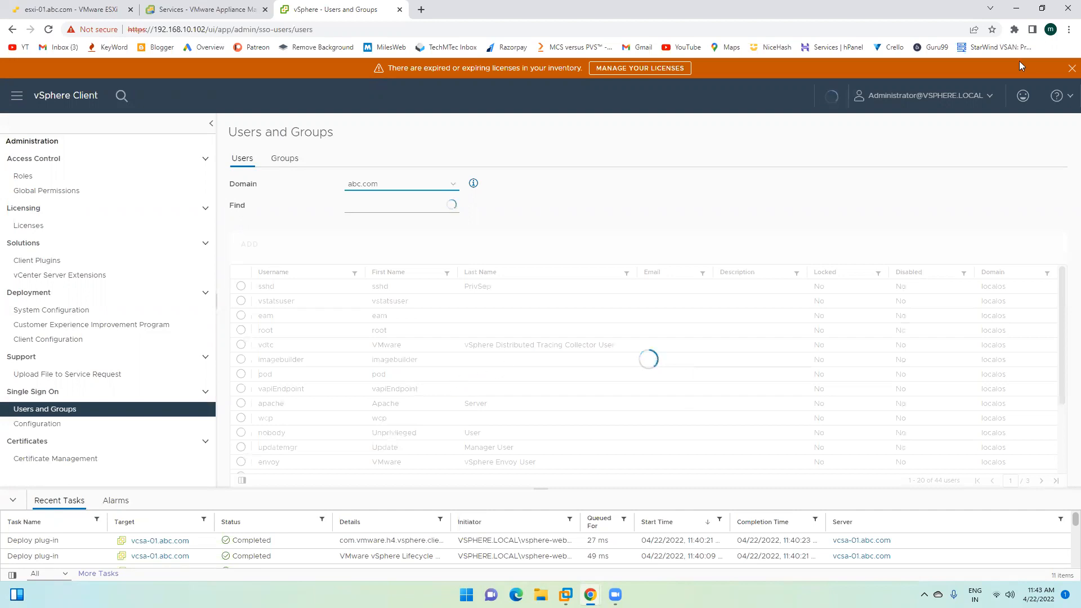
click(1069, 68)
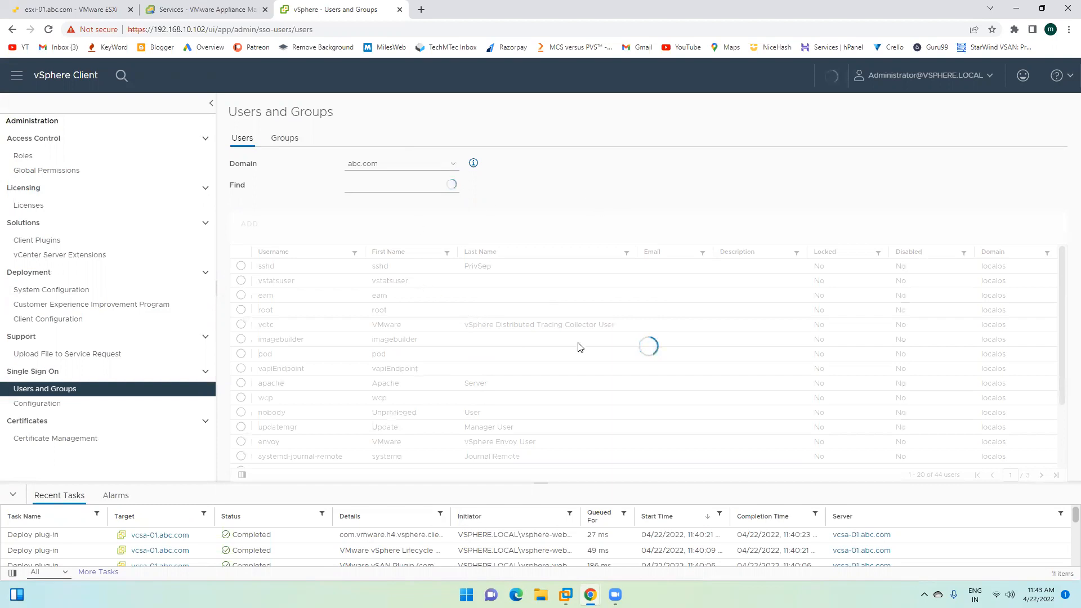
Step: Keep abc.com as the browsed domain and return from Groups to the Users view
click(451, 168)
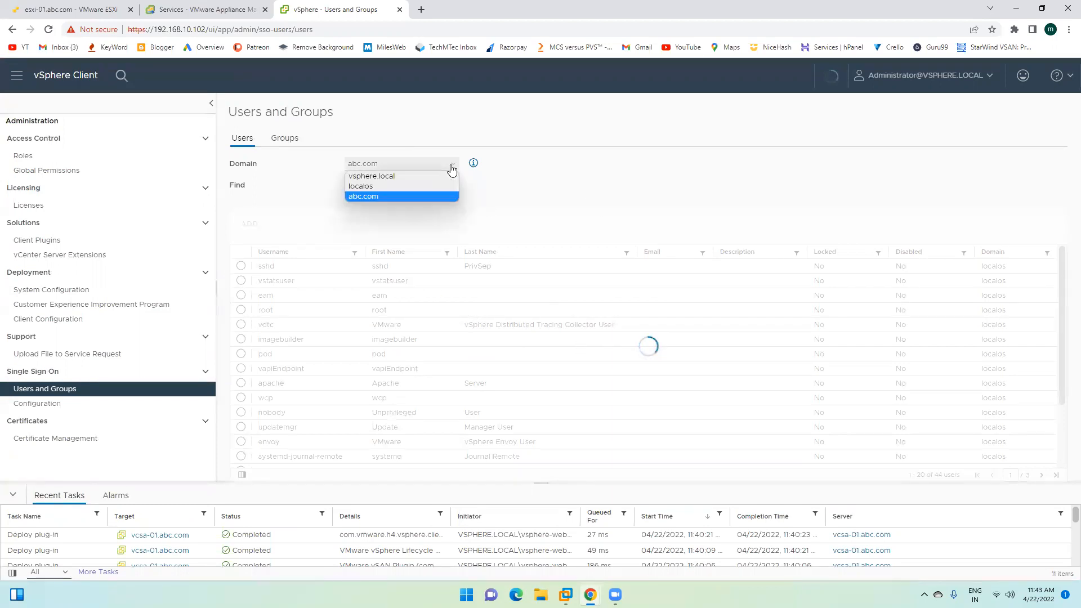
click(402, 197)
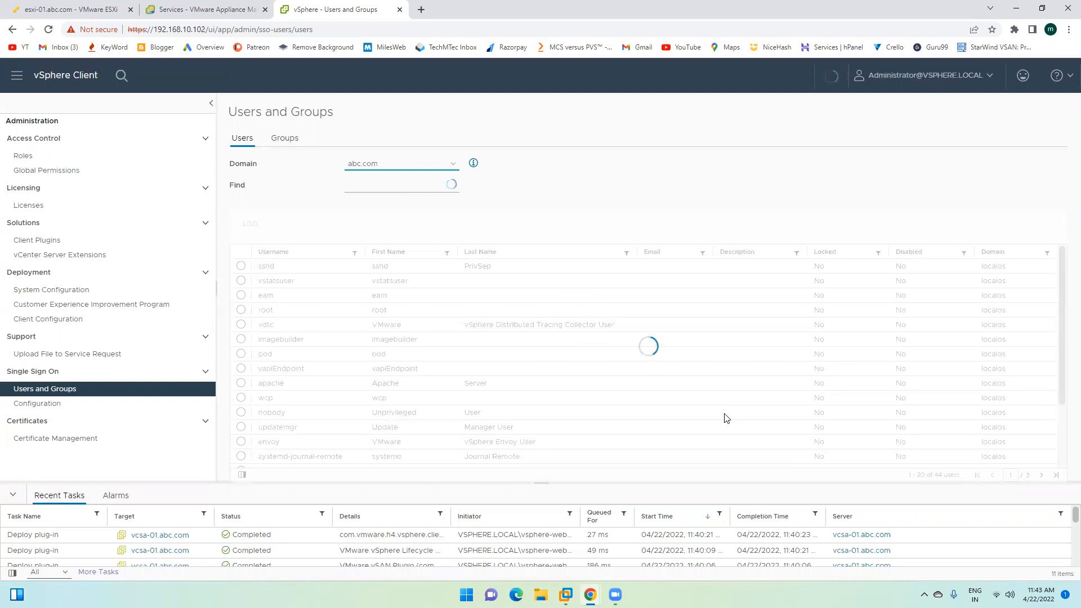
click(389, 184)
click(286, 139)
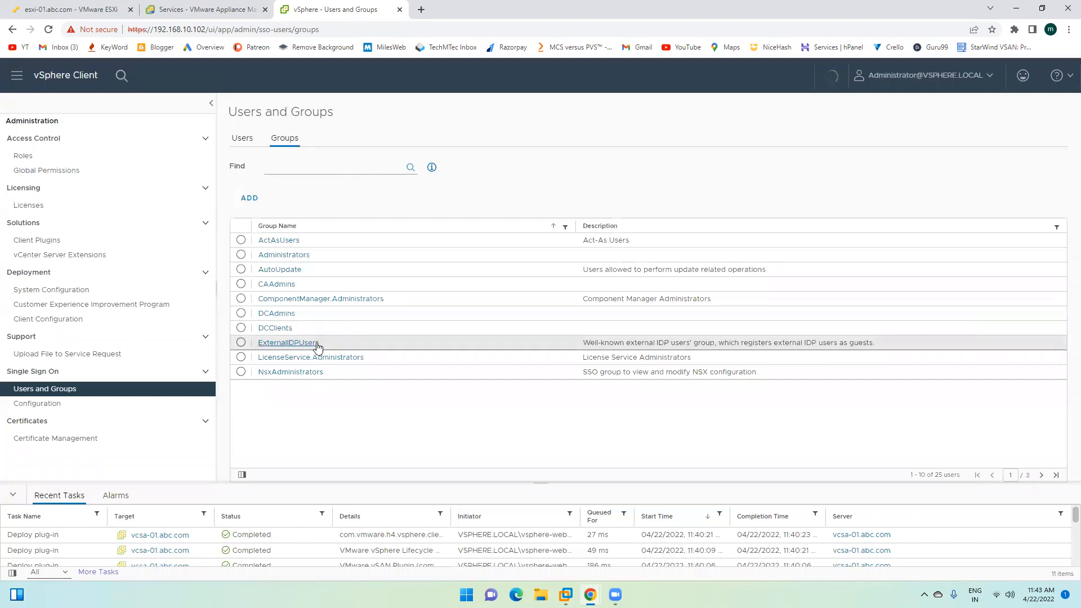
click(242, 140)
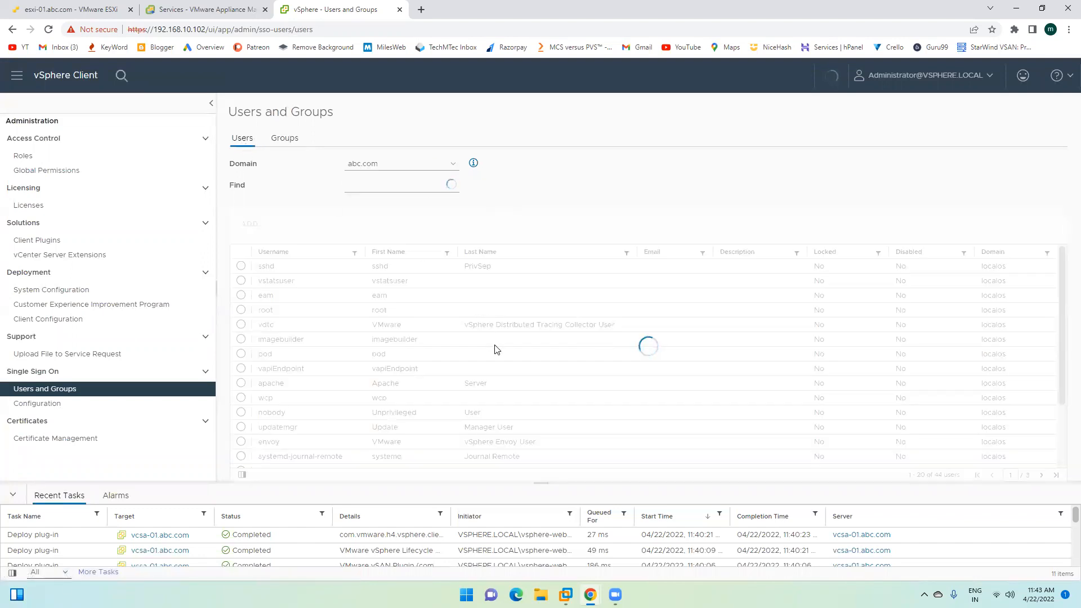
scroll(444, 551, down, 5)
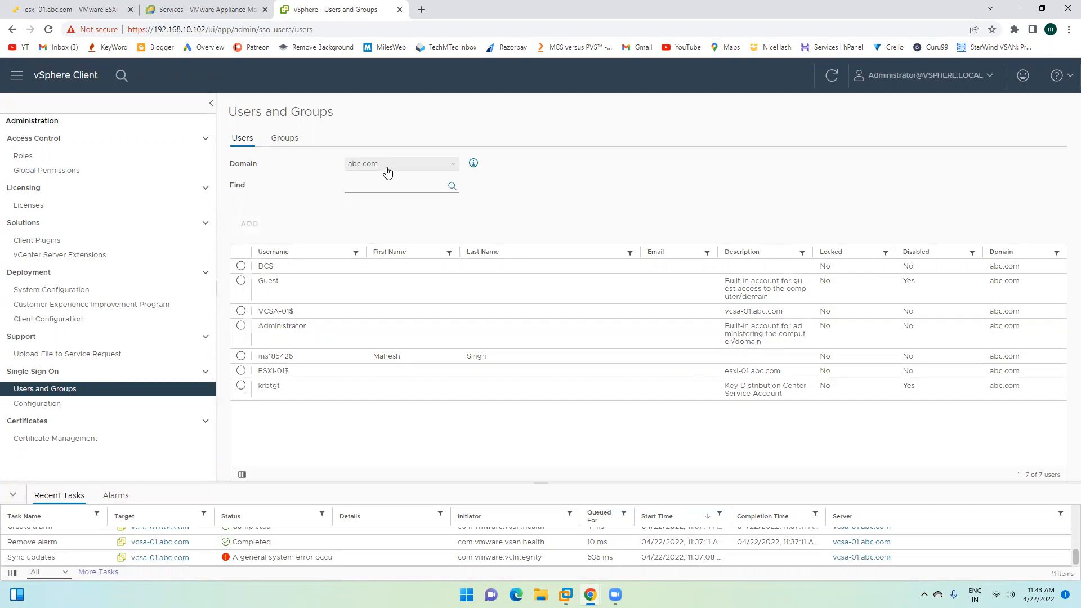
Step: Select the abc.com user account and look over its More actions and context menu
click(241, 358)
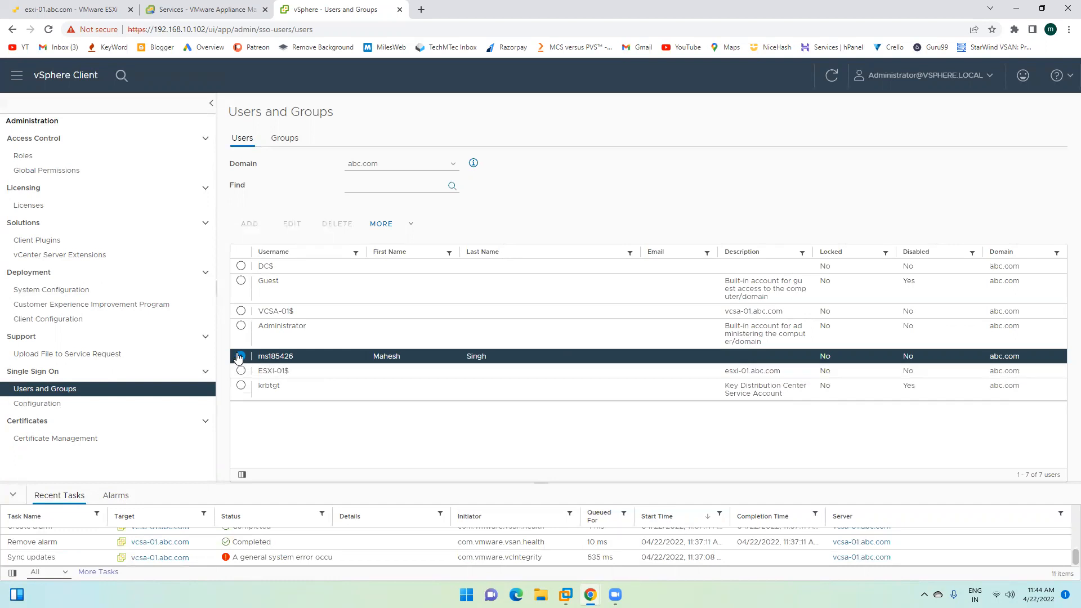
double_click(277, 357)
click(398, 224)
click(367, 211)
click(466, 207)
right_click(242, 358)
click(242, 359)
Step: Filter the user list to the abc.com account, inspect its More actions, and go to Roles
click(359, 189)
click(451, 186)
click(241, 267)
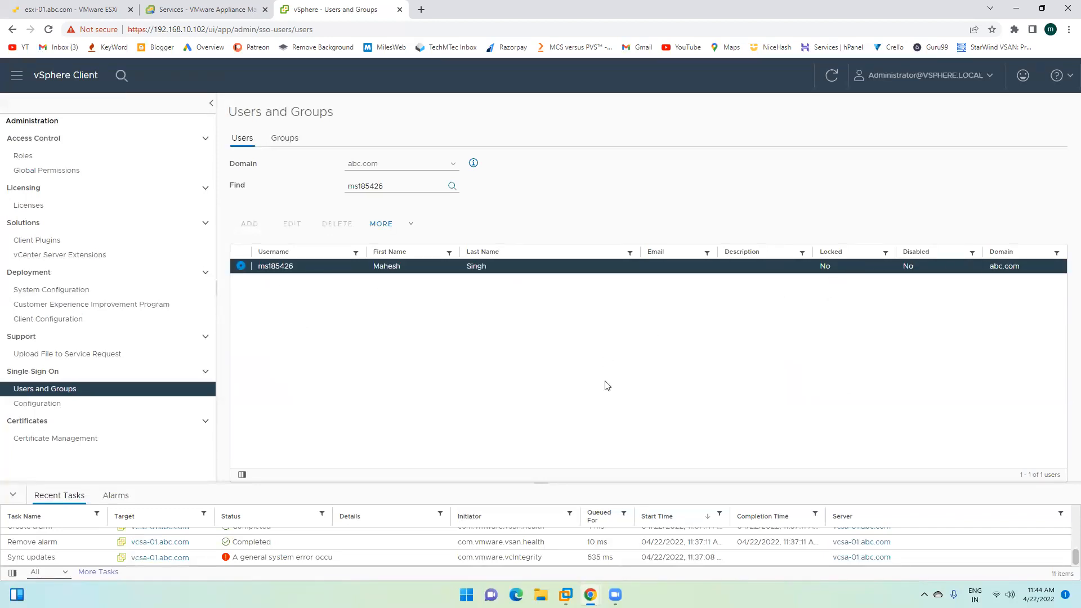
click(395, 225)
click(308, 312)
click(25, 159)
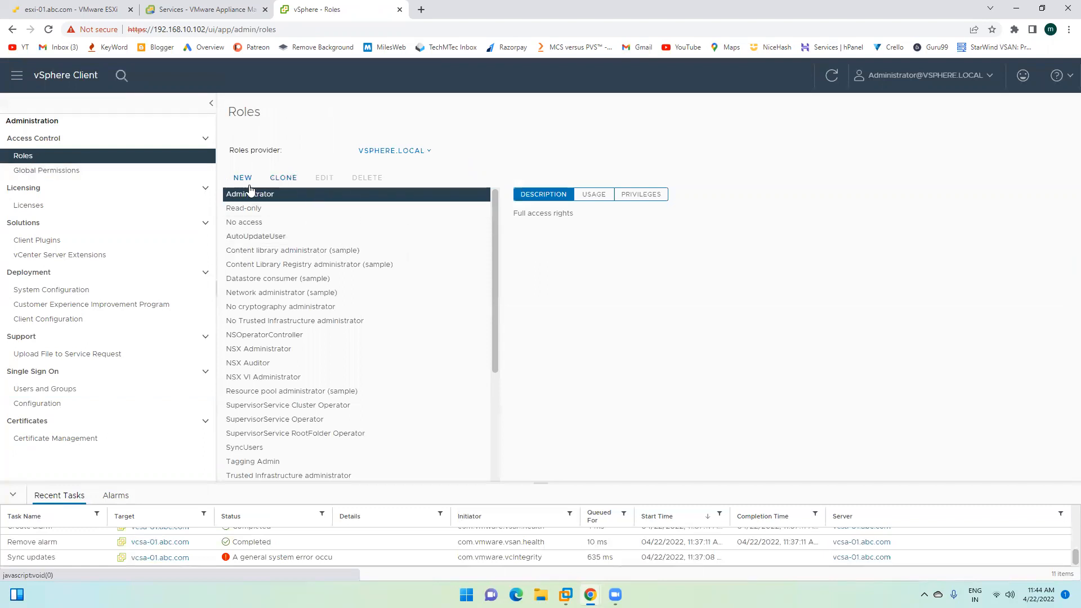
Step: Check the role provider dropdown options on the Roles page
click(400, 150)
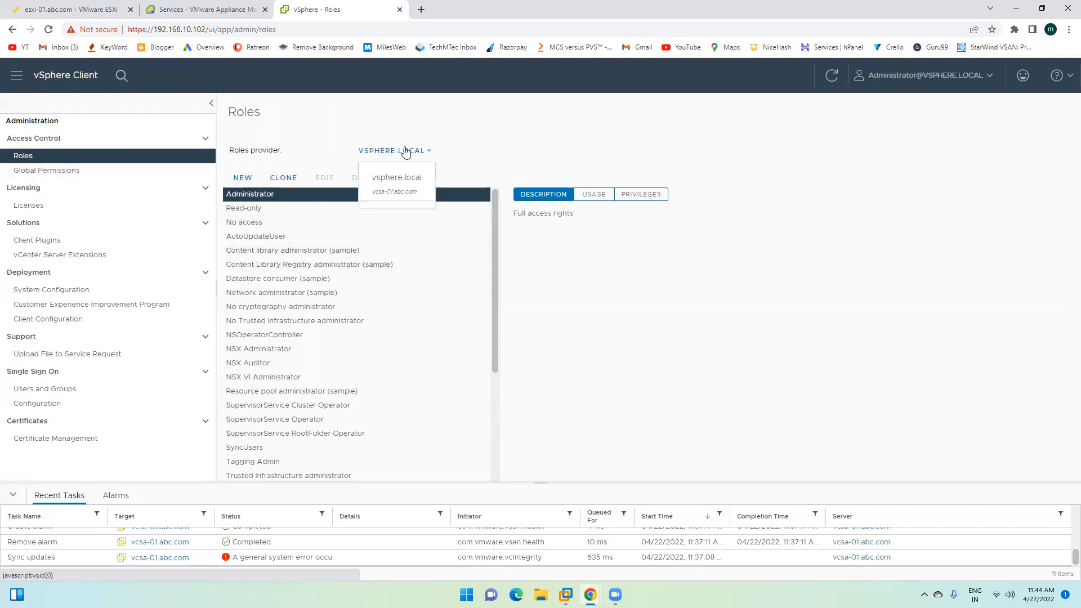
click(389, 198)
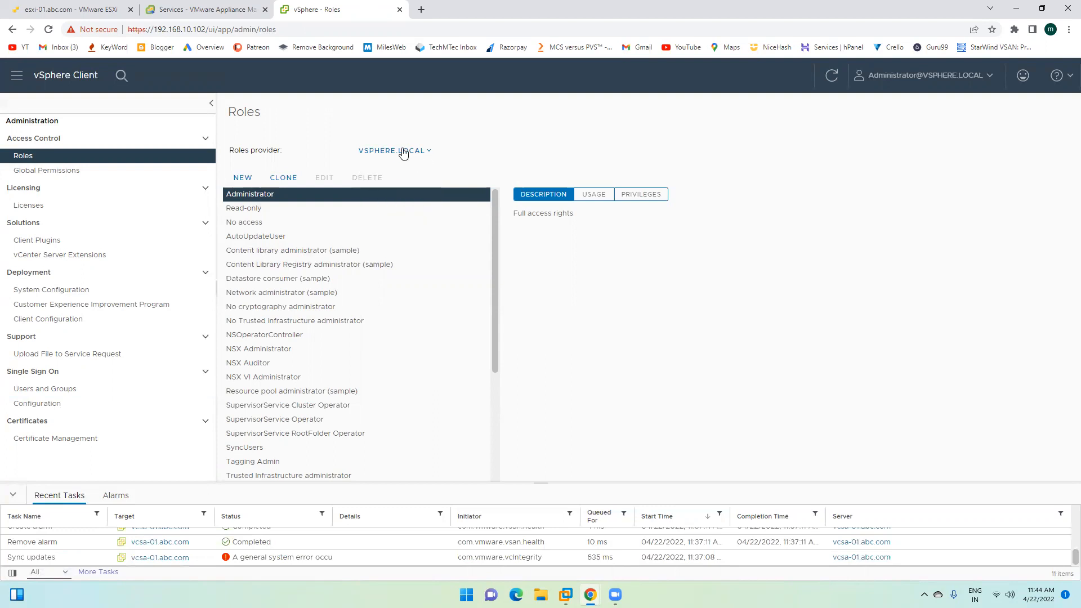
click(403, 152)
click(401, 191)
Step: Switch to Global Permissions, review its provider options, and start adding a new permission
click(57, 170)
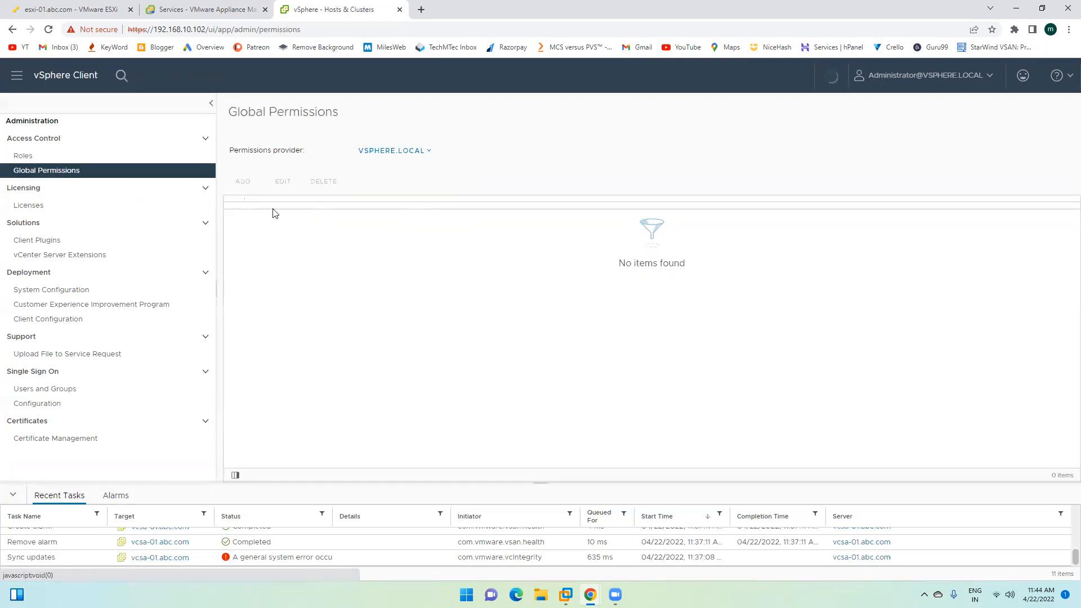
click(395, 151)
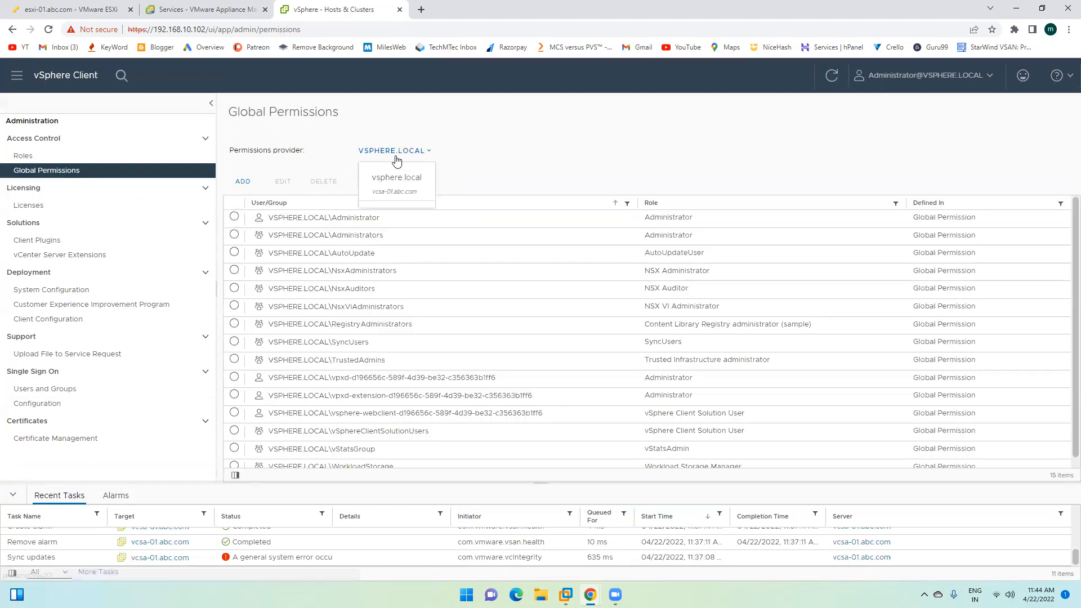
scroll(326, 352, down, 1)
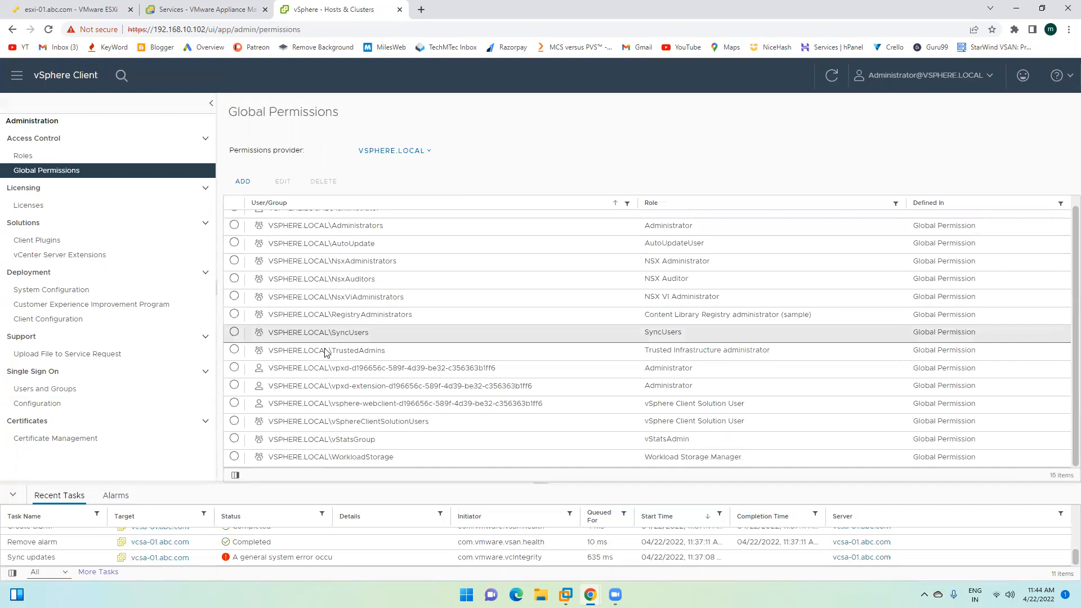
scroll(350, 429, up, 1)
click(244, 182)
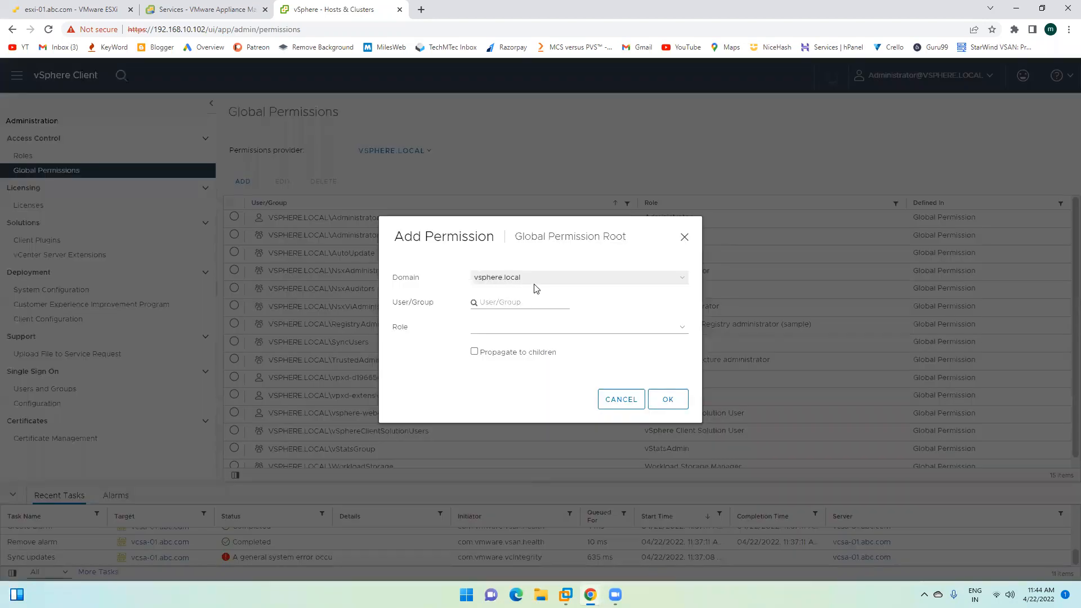
Step: Grant the abc.com user found by searching 'ms' the Administrator global permission, propagated to children
click(536, 280)
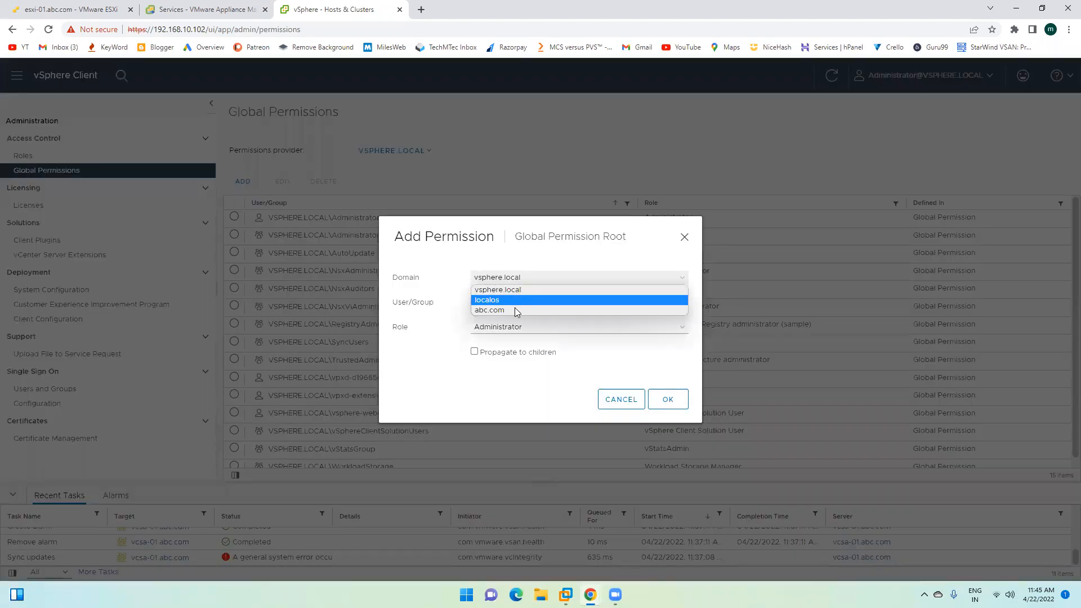
click(502, 310)
click(489, 304)
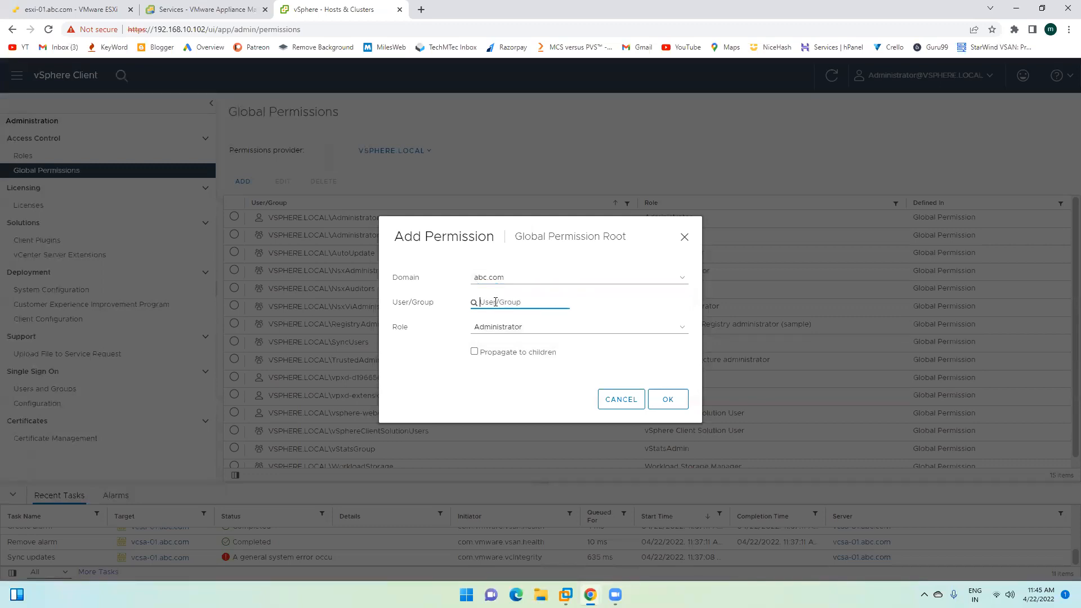
text(ms)
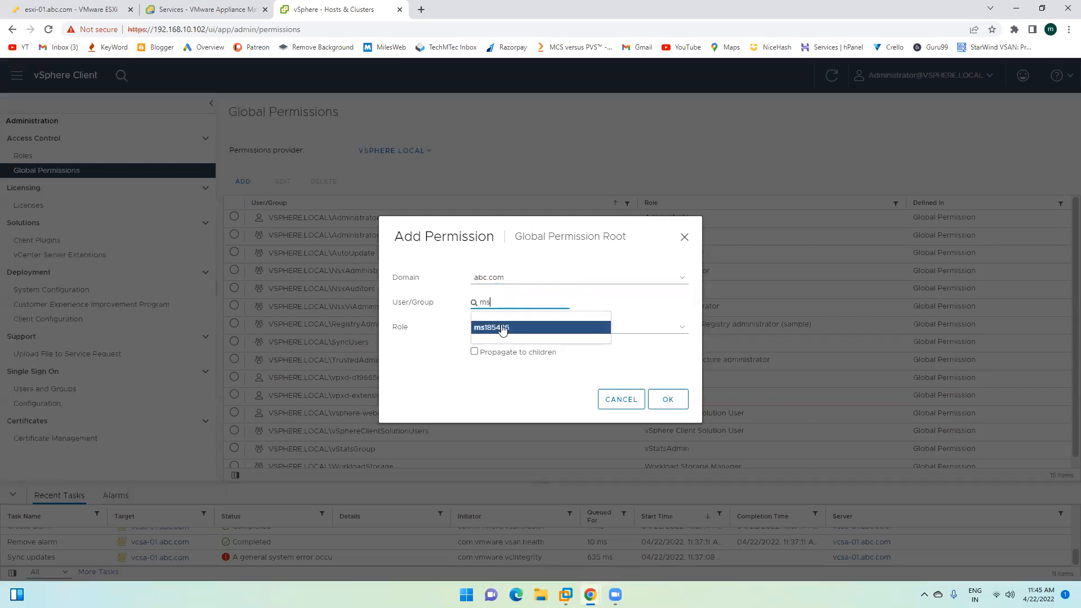
click(501, 329)
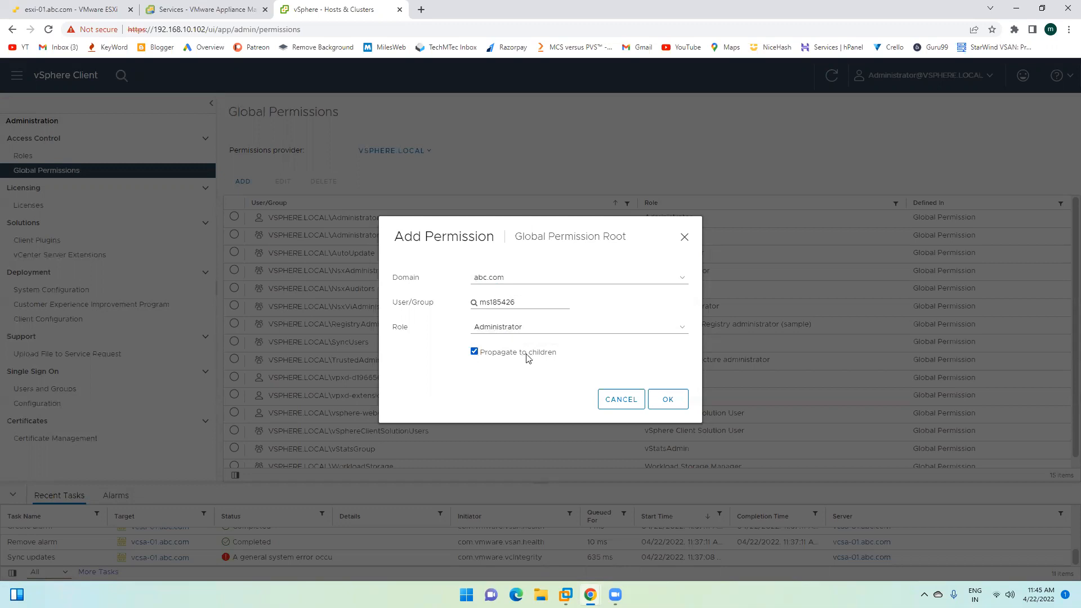
double_click(506, 303)
click(551, 384)
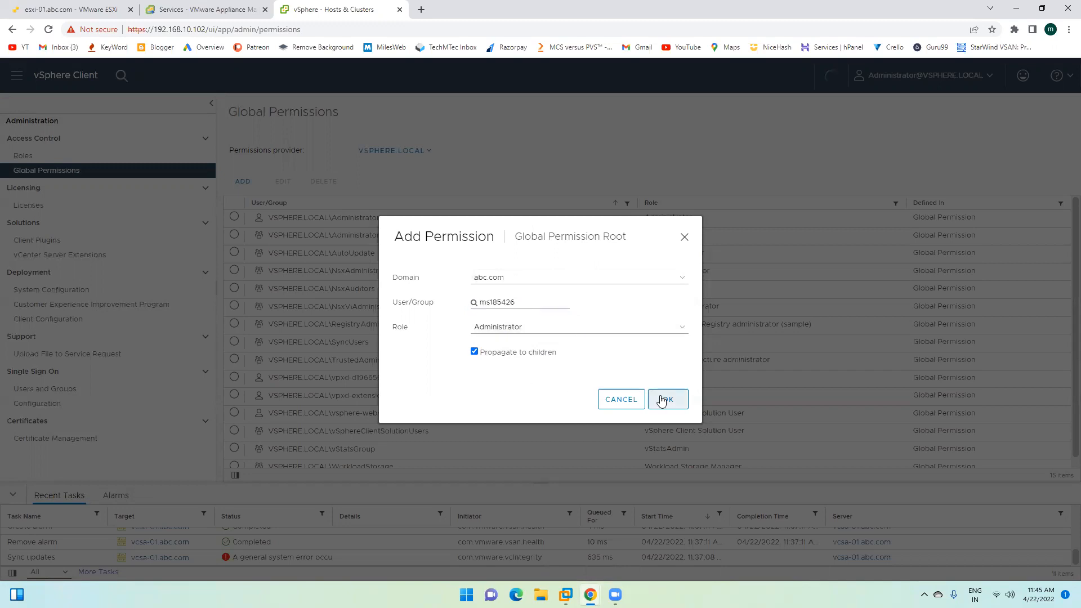
click(662, 400)
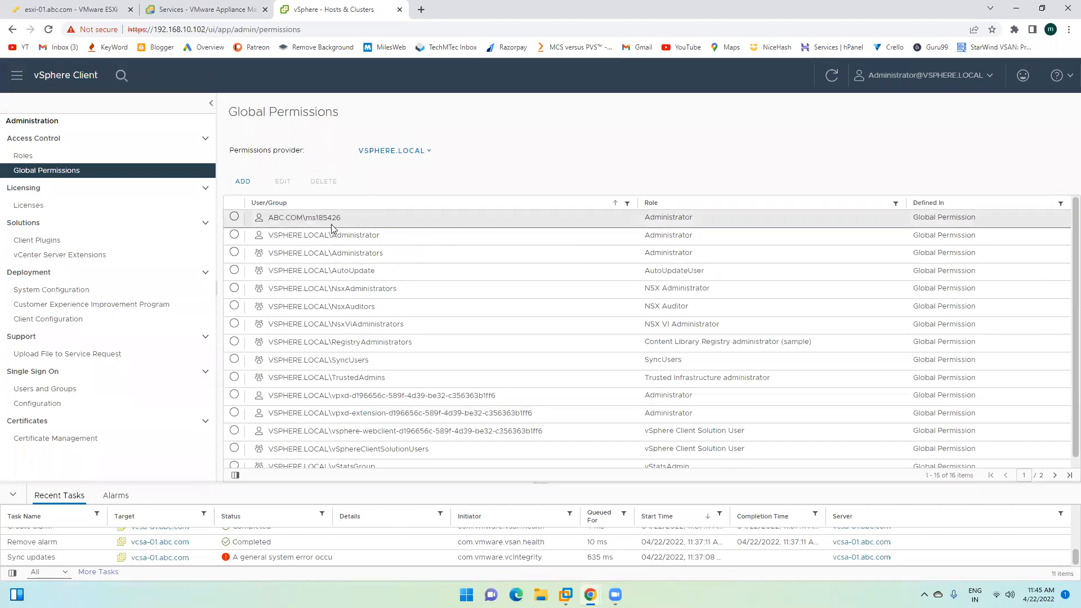
click(242, 182)
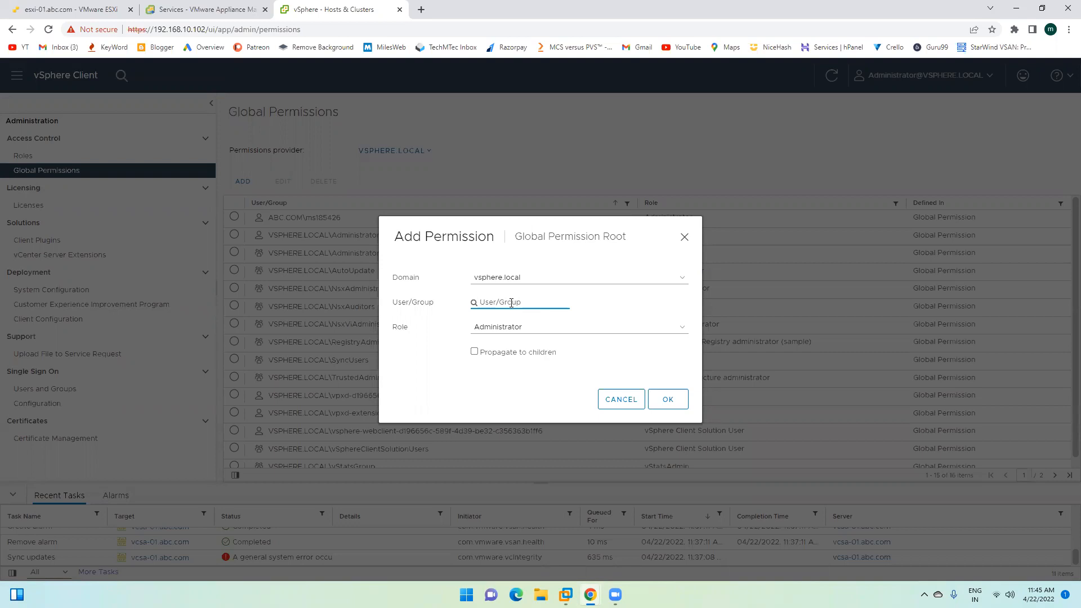
Step: Cancel the extra Add Permission dialog, review Users and Groups, then log out of the administrator session
click(609, 400)
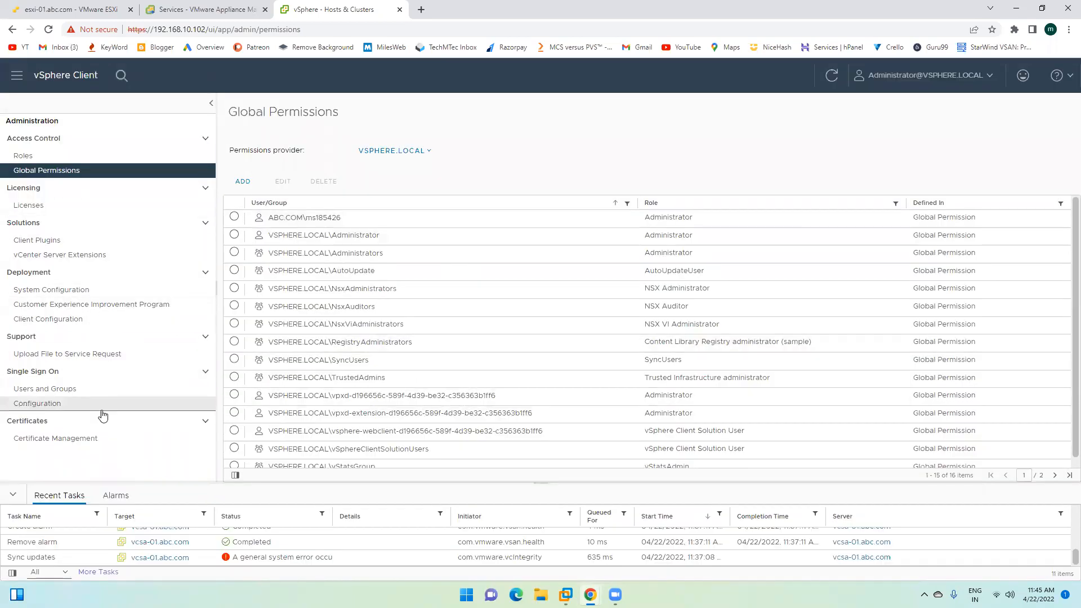
click(90, 389)
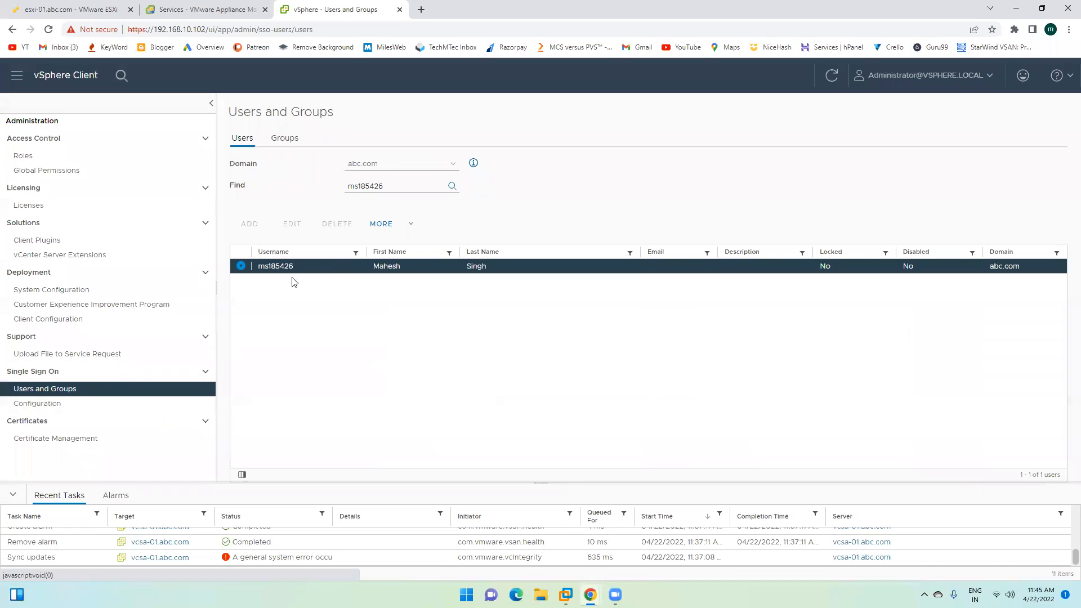
click(279, 139)
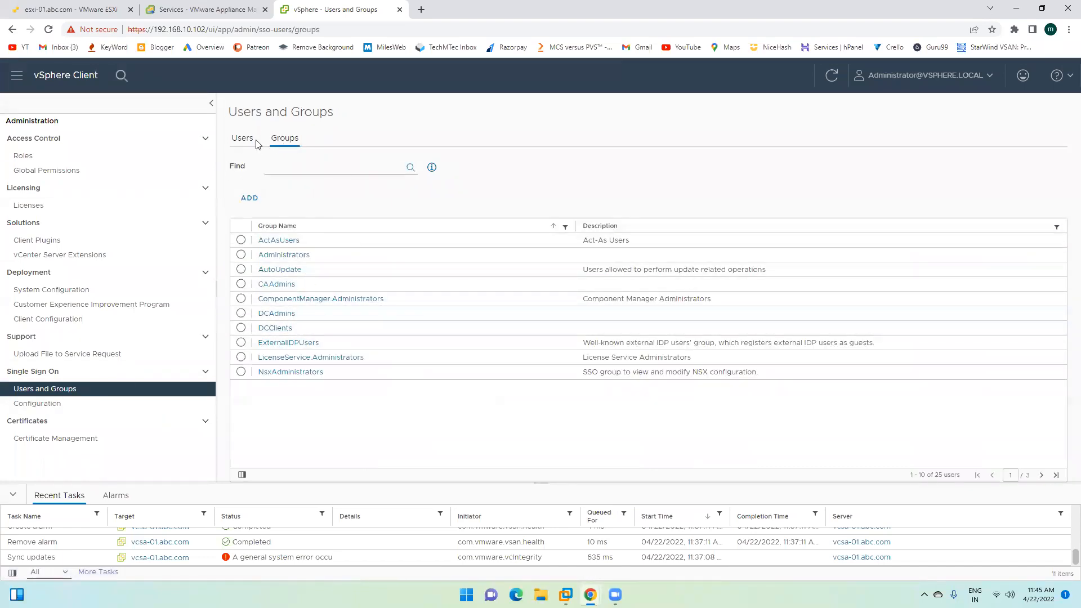
click(241, 140)
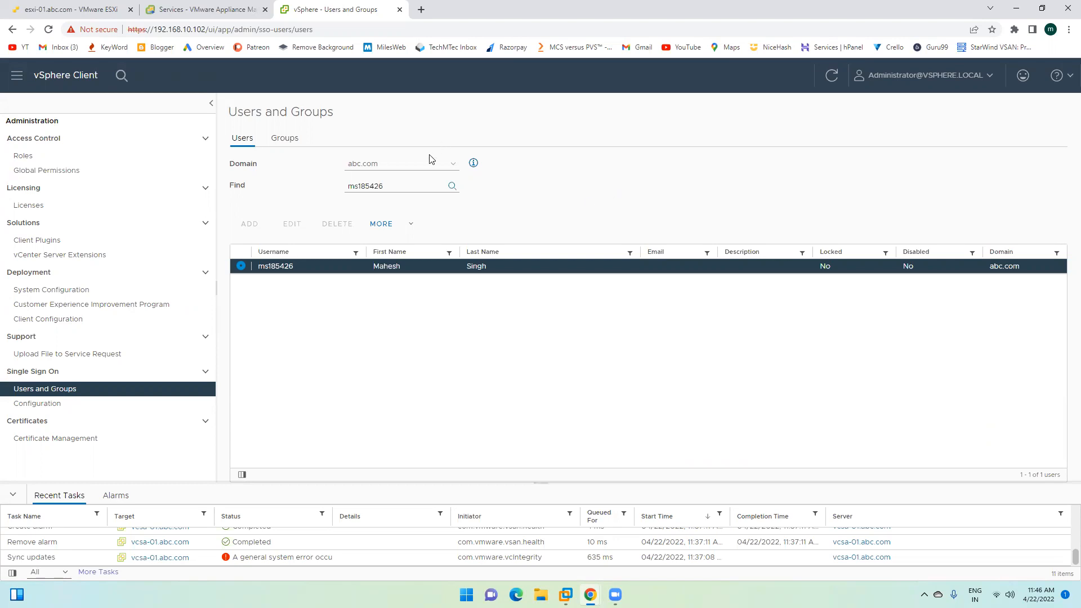
click(45, 170)
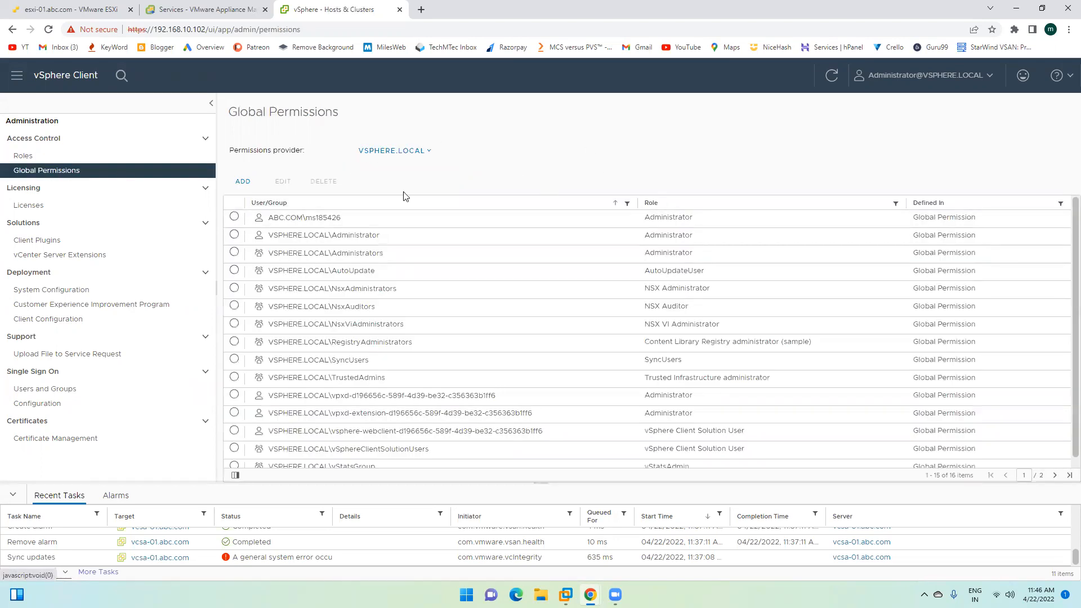
click(986, 80)
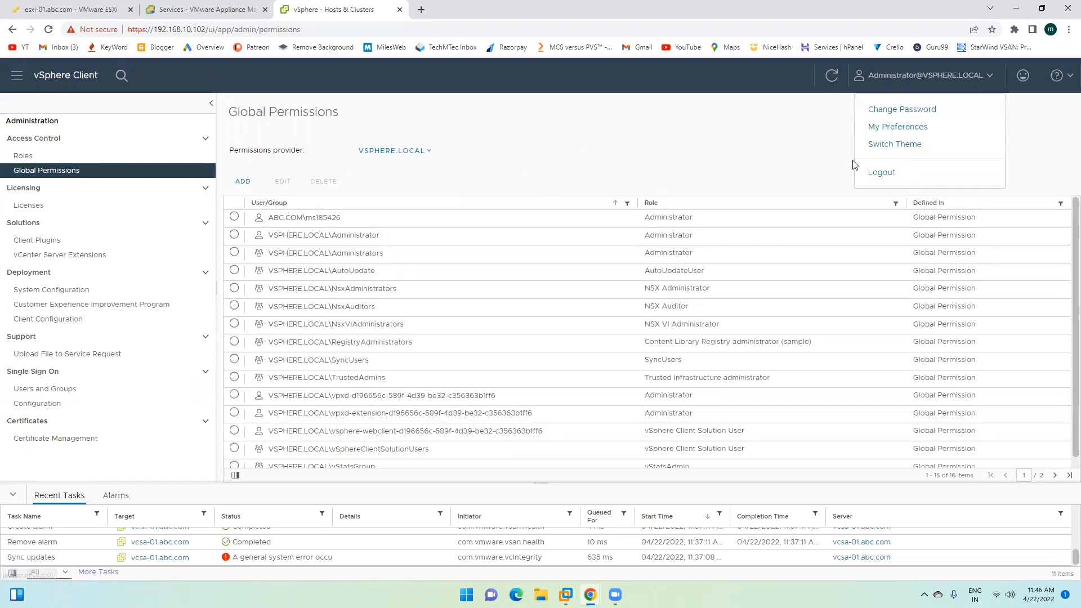
click(887, 173)
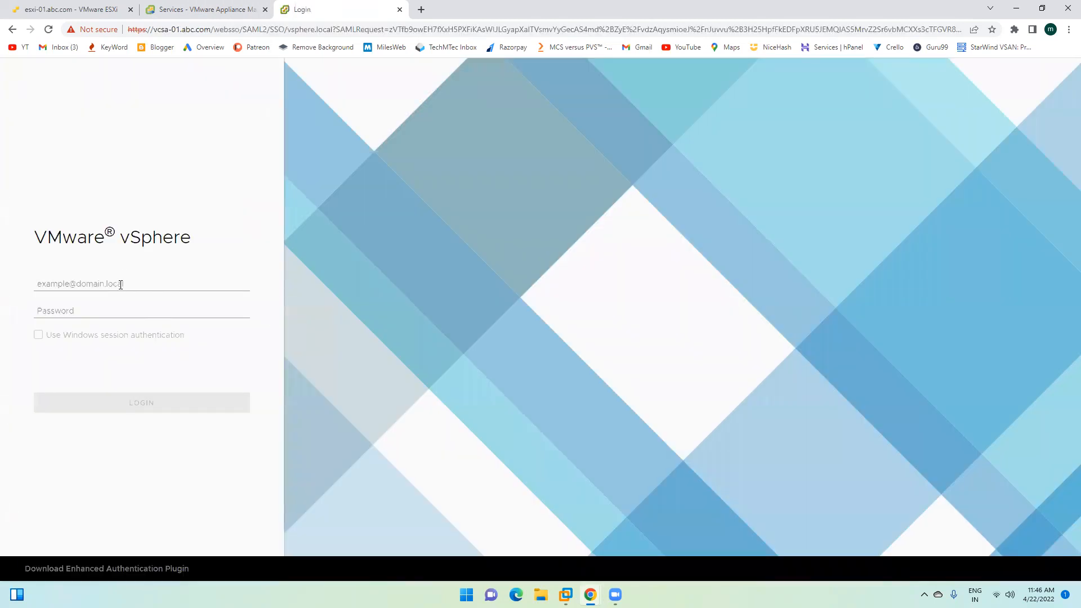
Step: Sign in as the abc.com user with its UPN and password, and dismiss the expired licences banner
click(120, 284)
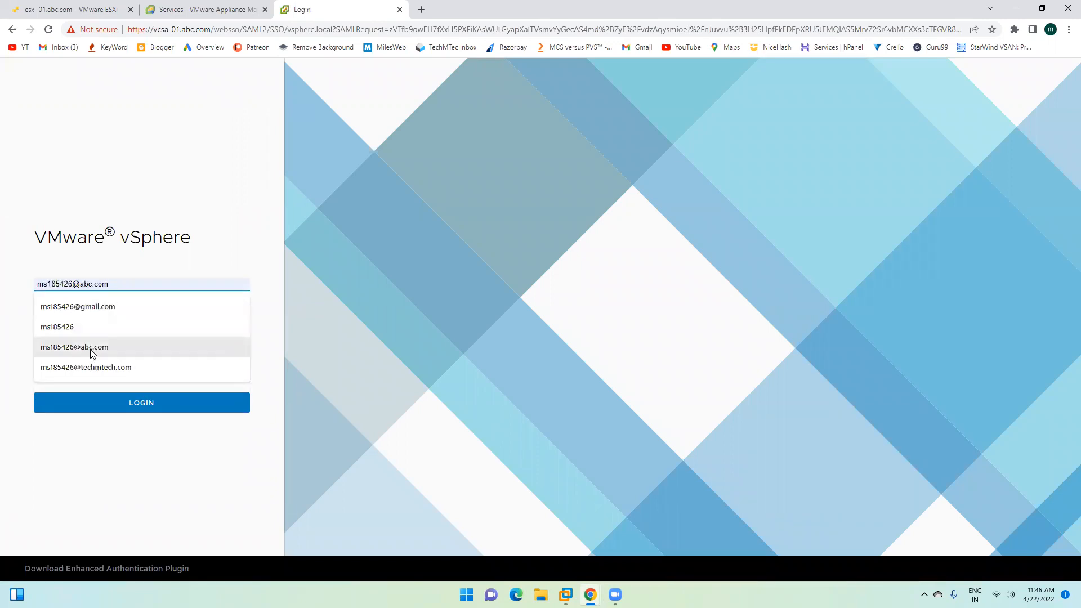
click(93, 348)
key(Tab)
text(•••••••••)
click(148, 402)
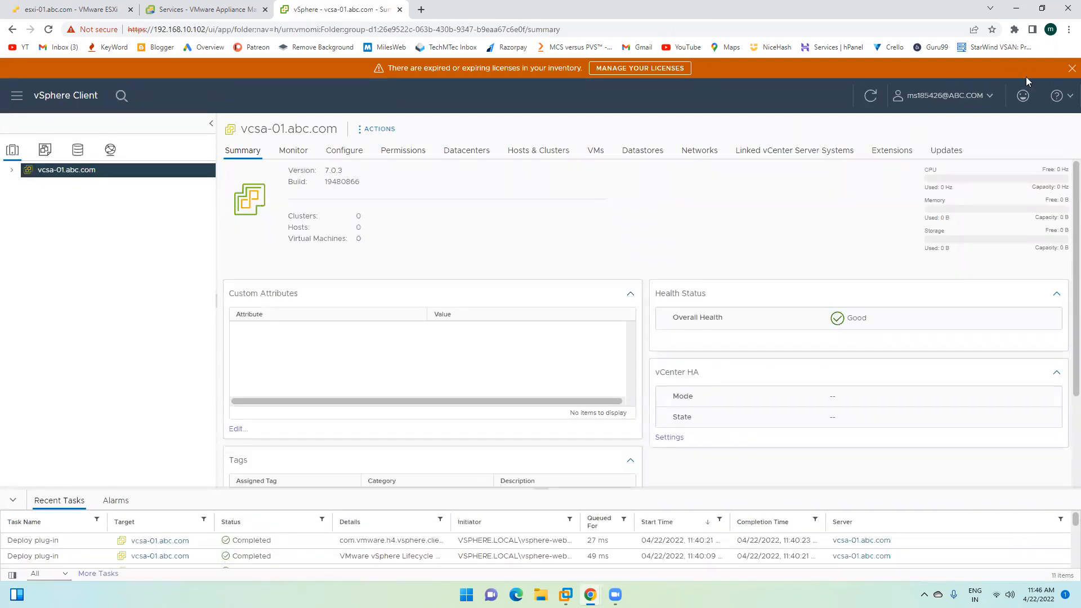
click(1071, 68)
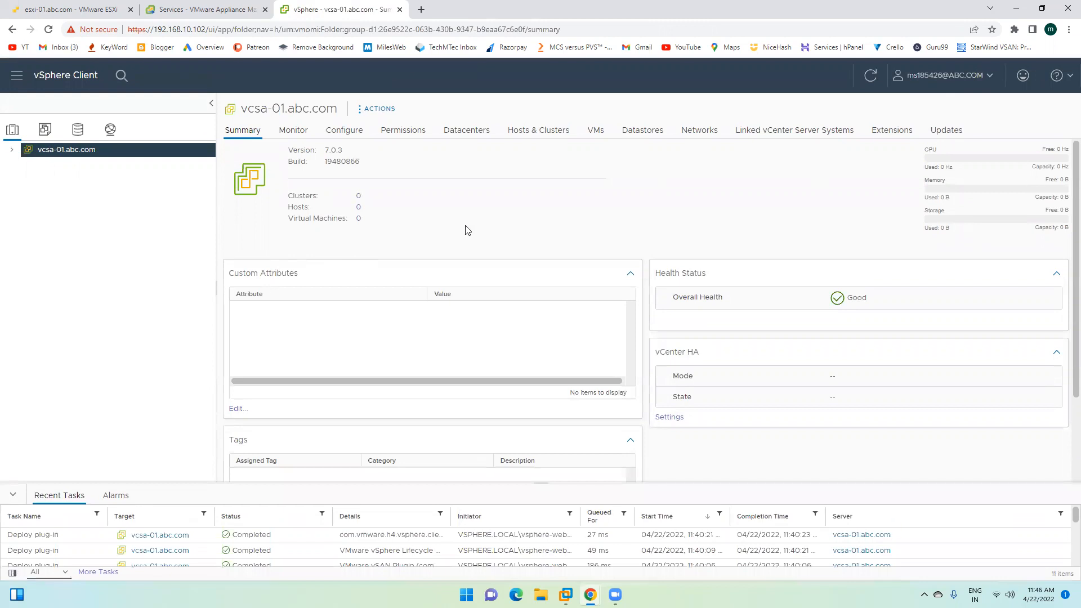